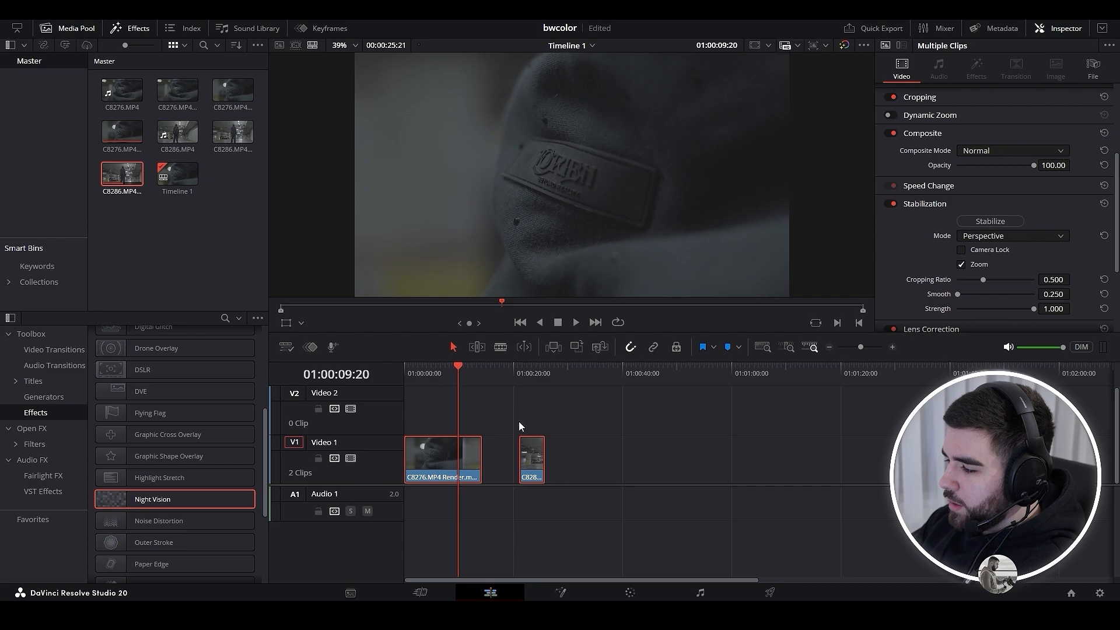
Play and scrub through the dark close-up clip and the parking garage clip on the timeline to compare the footage.
left_click(526, 368)
left_click(572, 395)
left_click_drag(527, 373, 397, 394)
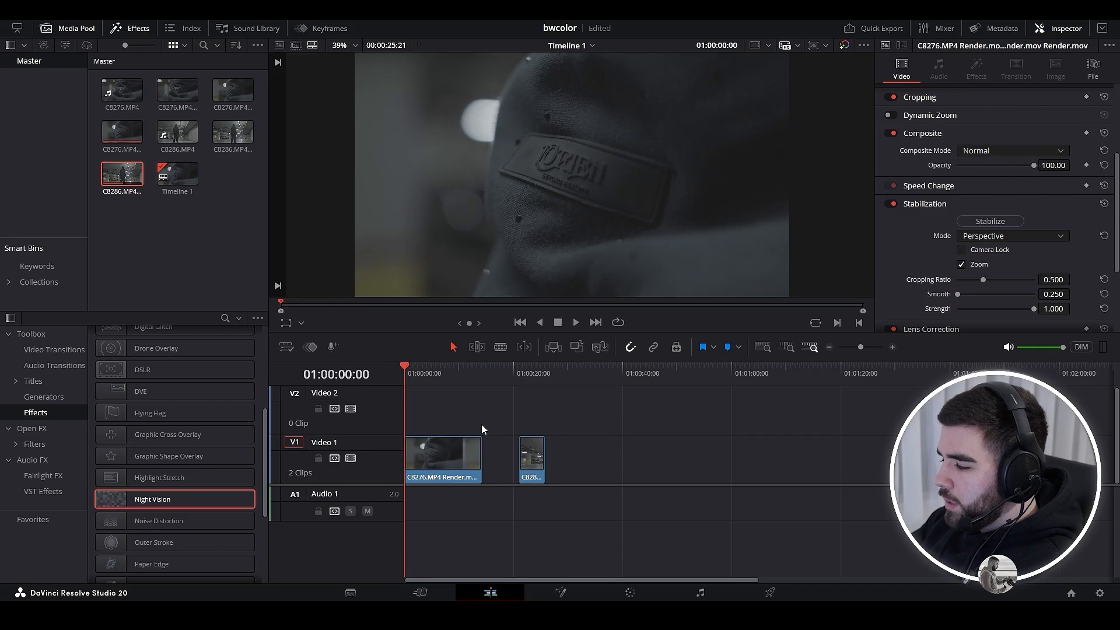
key("space")
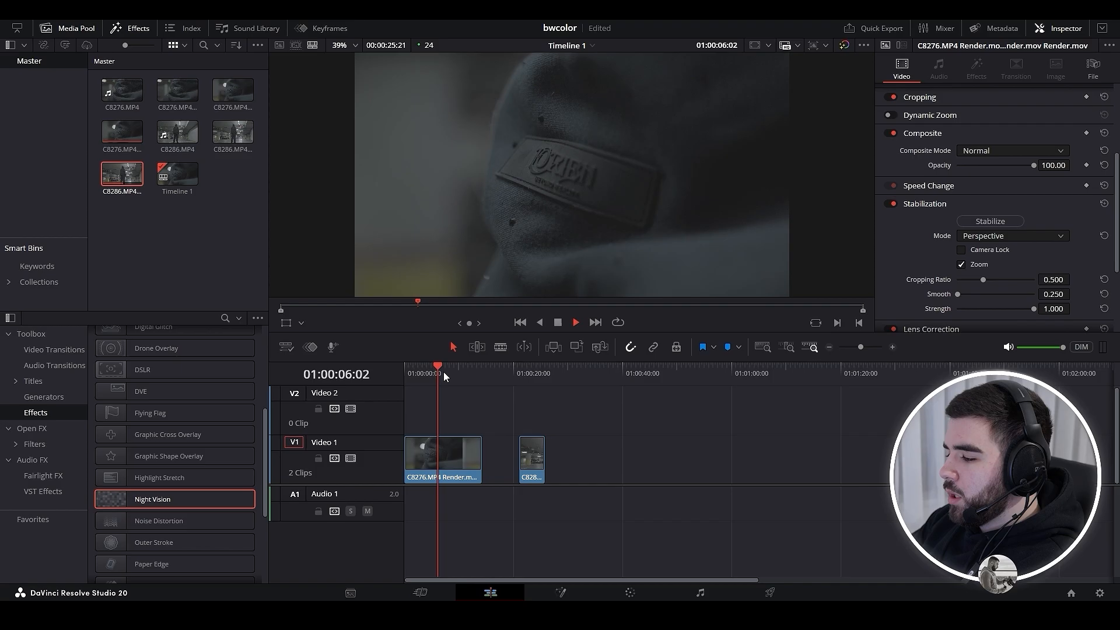
left_click(521, 374)
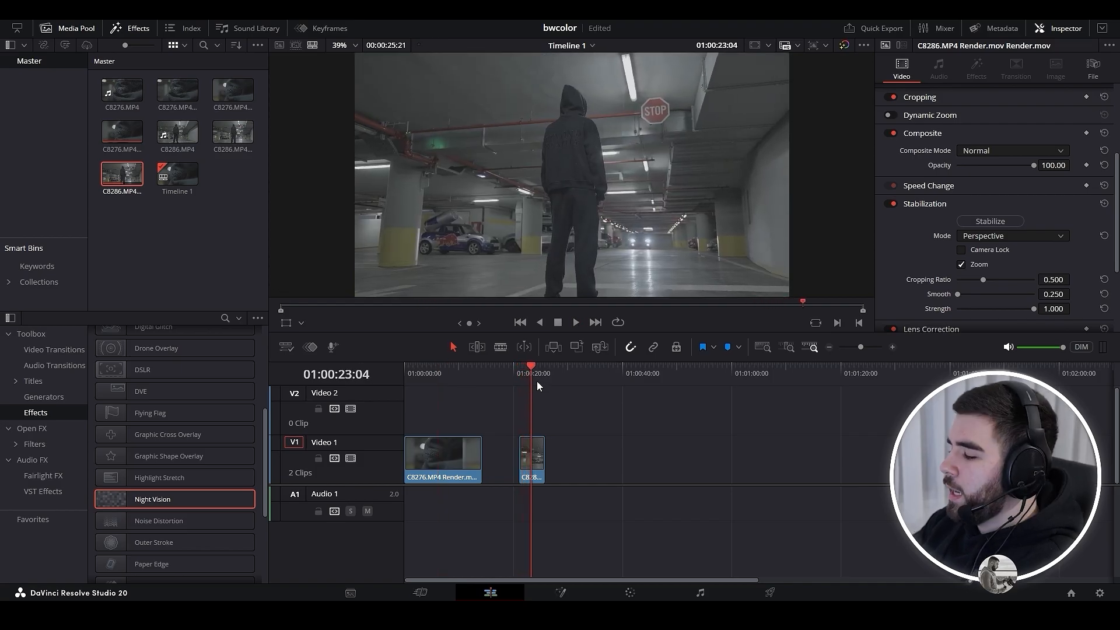
left_click(523, 374)
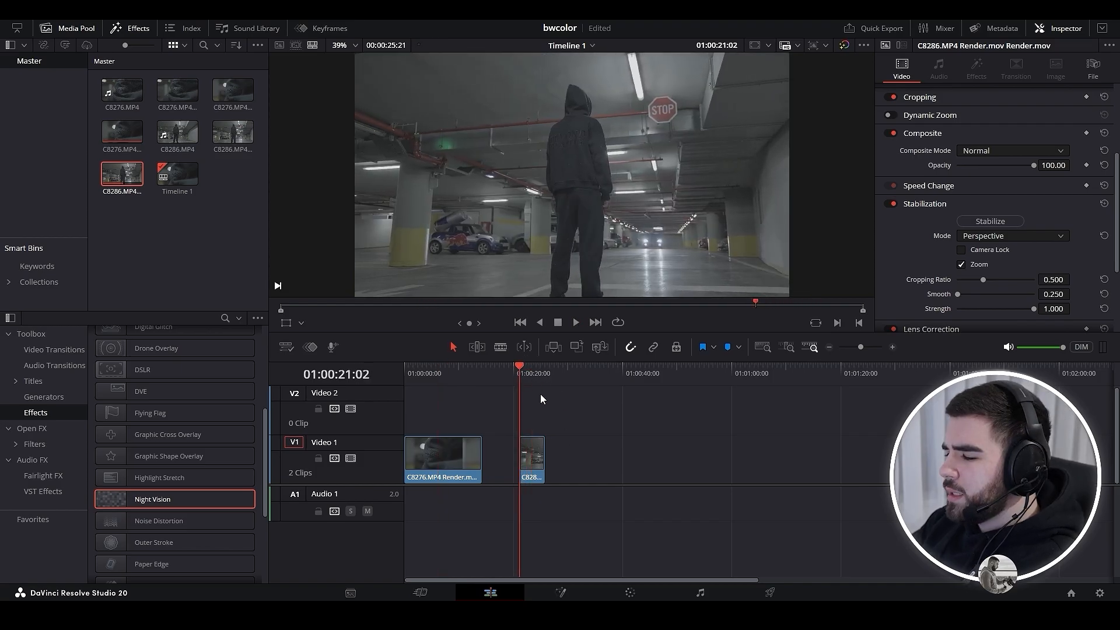
left_click(443, 371)
left_click(414, 372)
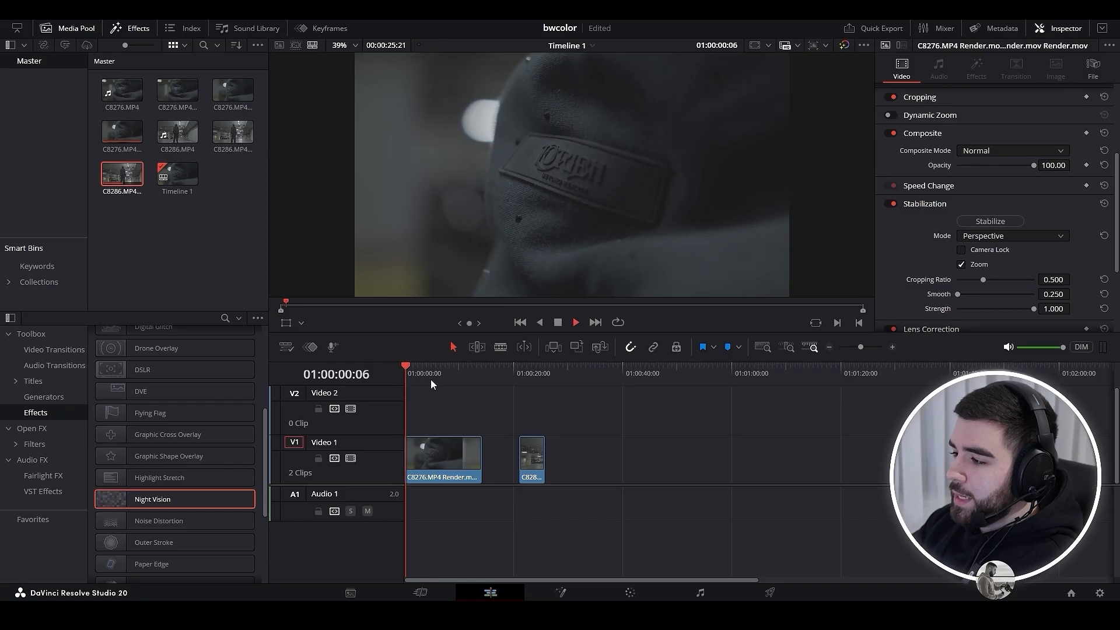
left_click(520, 376)
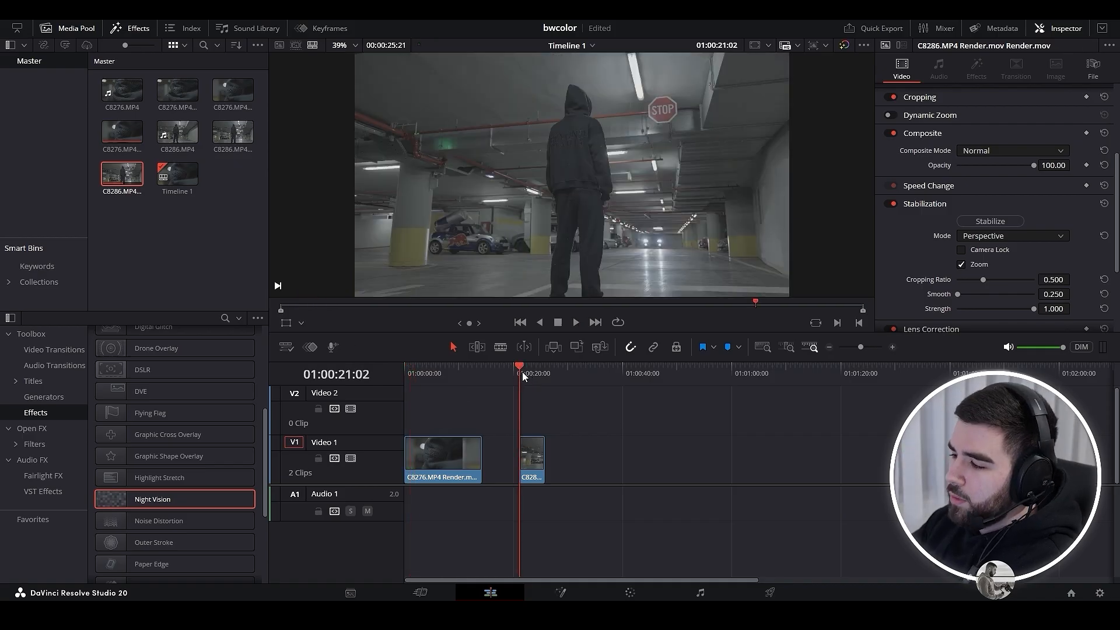
left_click_drag(527, 373, 428, 373)
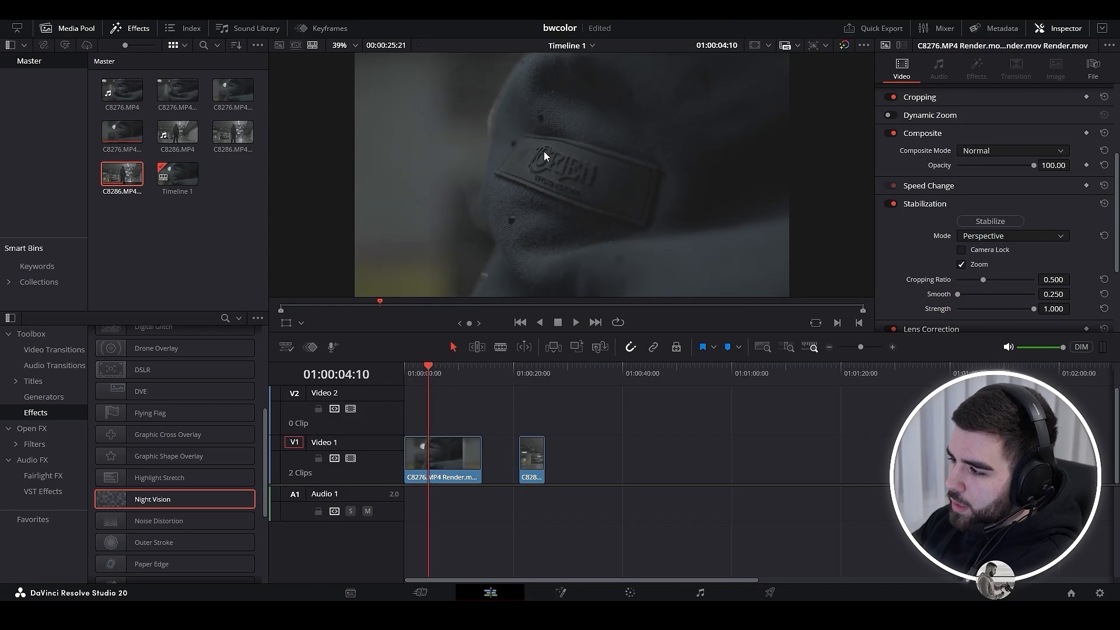
key("space")
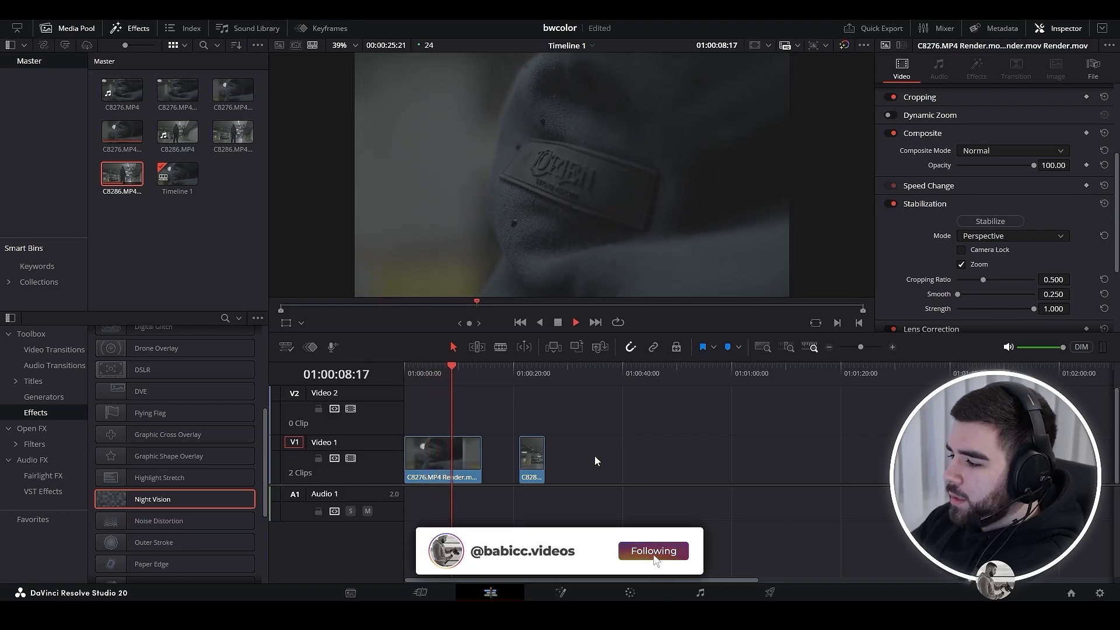
key("space")
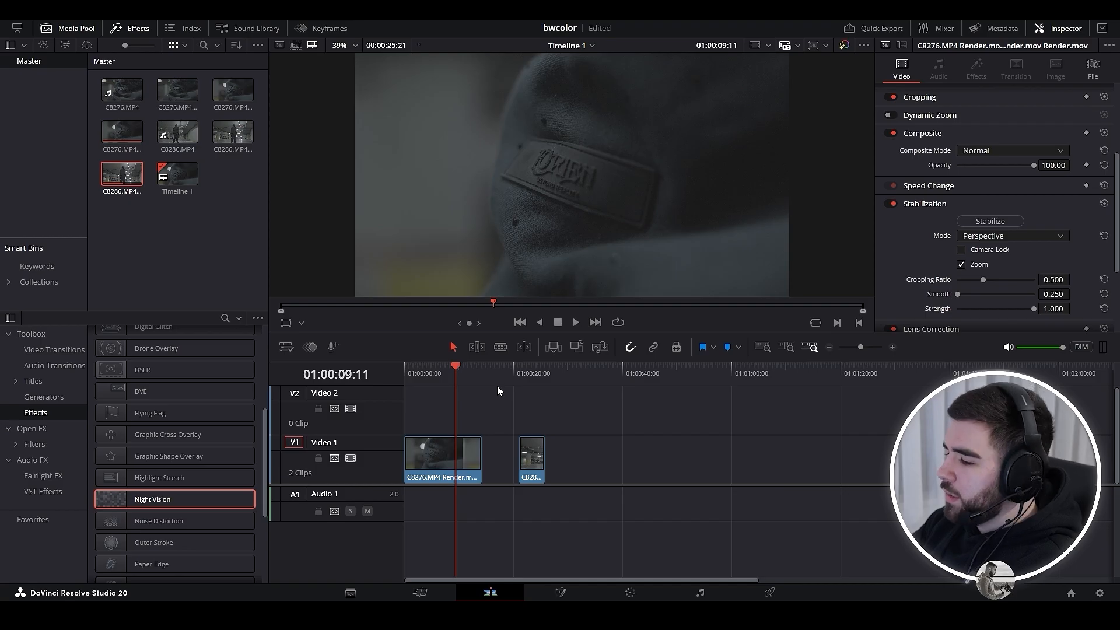
left_click(527, 366)
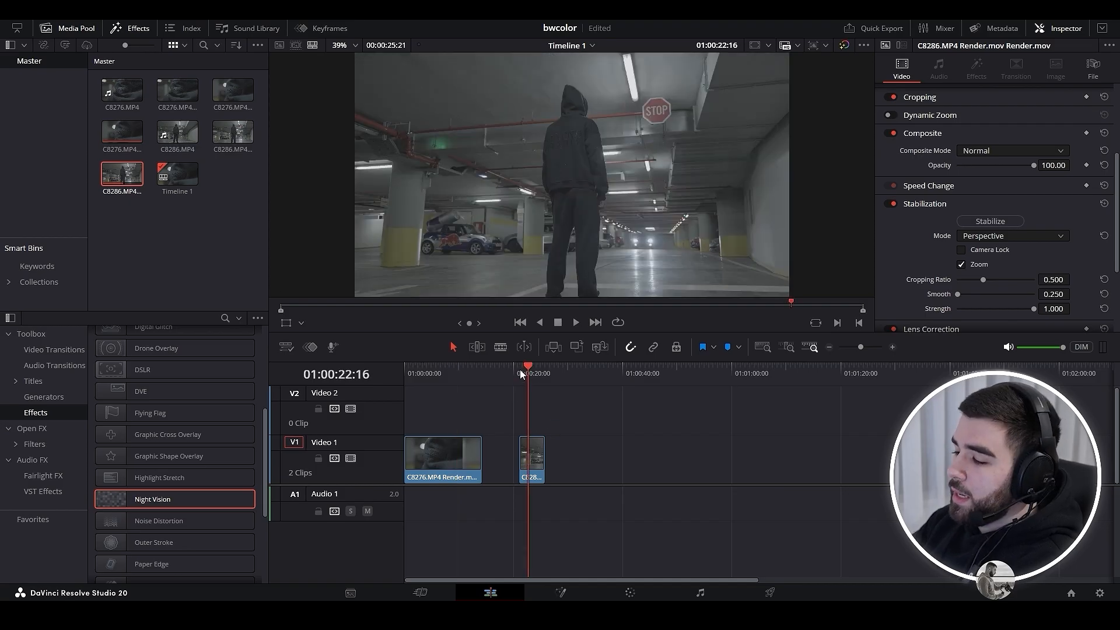
key("Home")
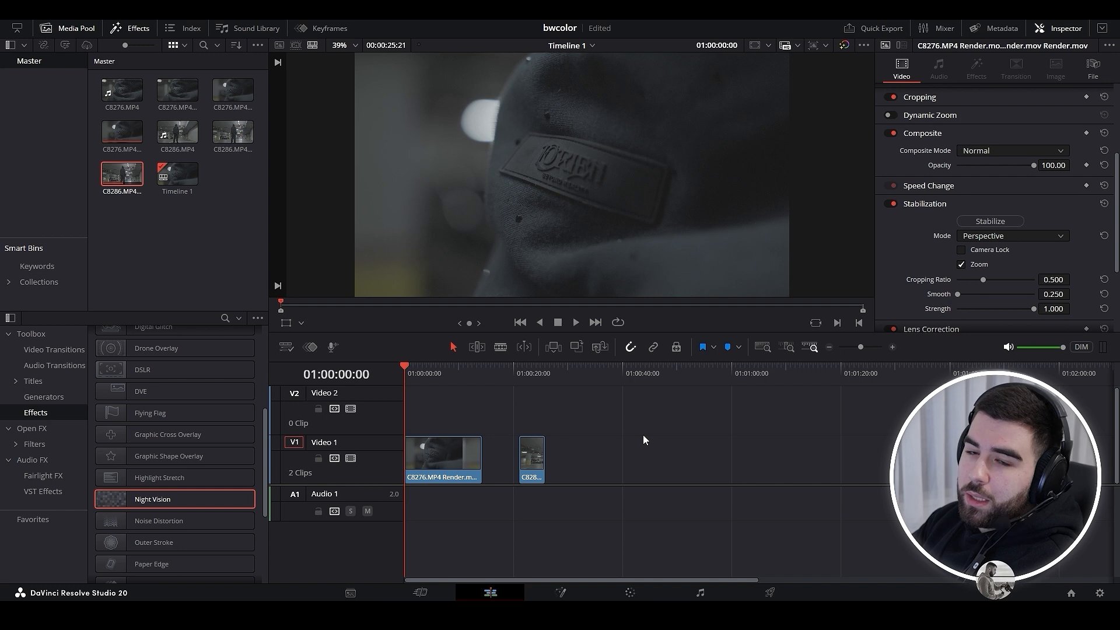
Park the playhead at 01:00:07:01 on the close-up clip and open that clip for color grading.
left_click(450, 368)
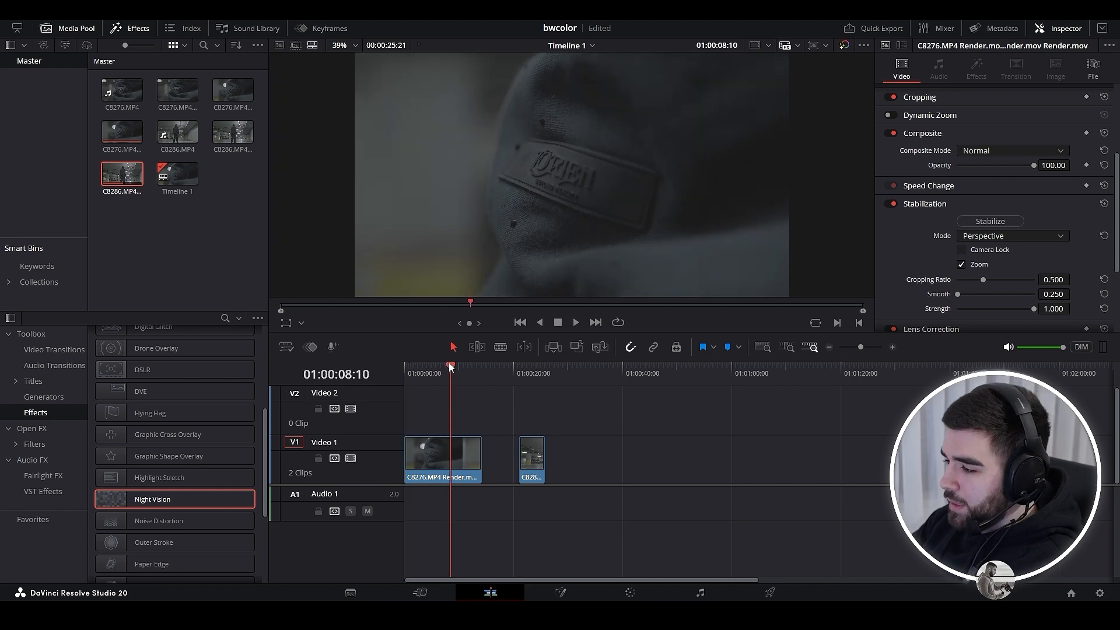
mouse_move(451, 367)
left_mouse_down()
mouse_move(472, 376)
mouse_move(406, 375)
mouse_move(443, 369)
mouse_move(426, 380)
mouse_move(451, 372)
mouse_move(453, 385)
left_mouse_up()
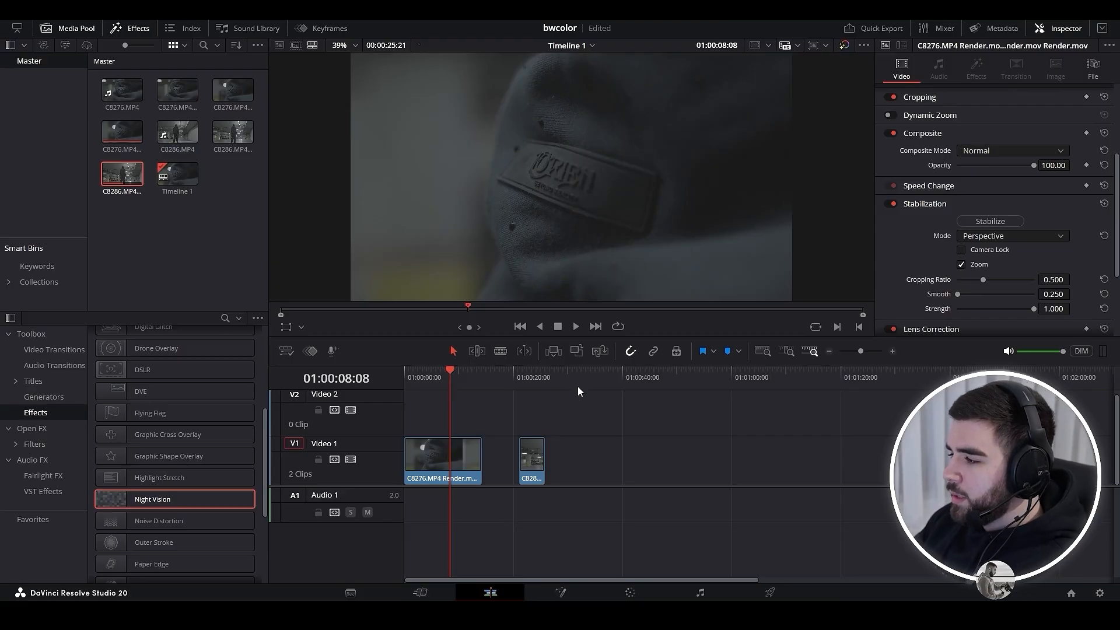
mouse_move(449, 374)
left_mouse_down()
mouse_move(418, 375)
mouse_move(443, 376)
left_mouse_up()
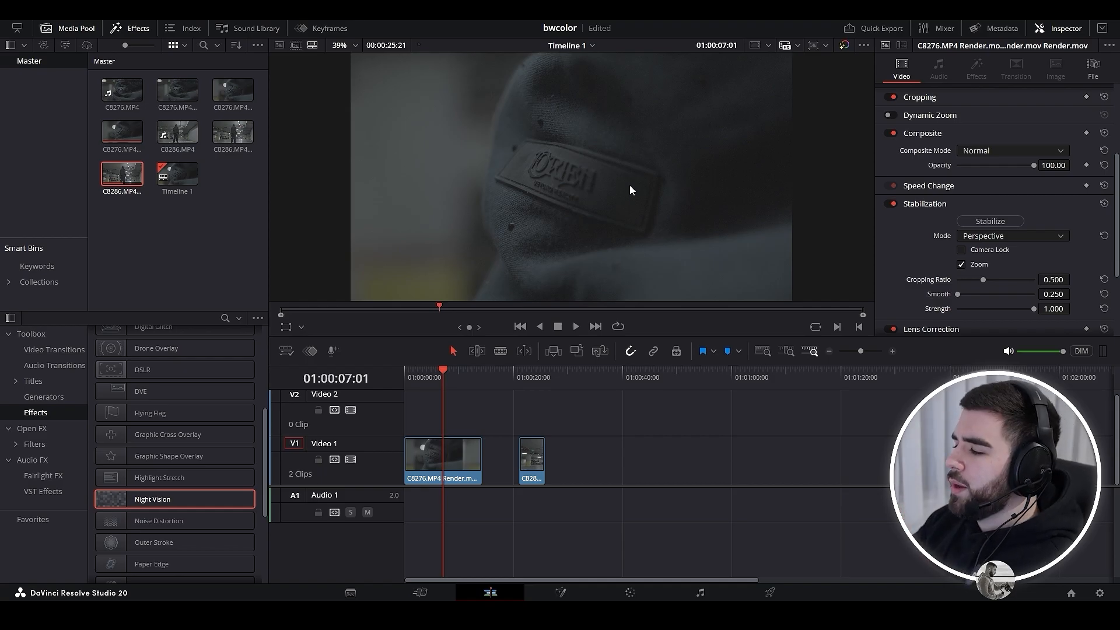
left_click(628, 593)
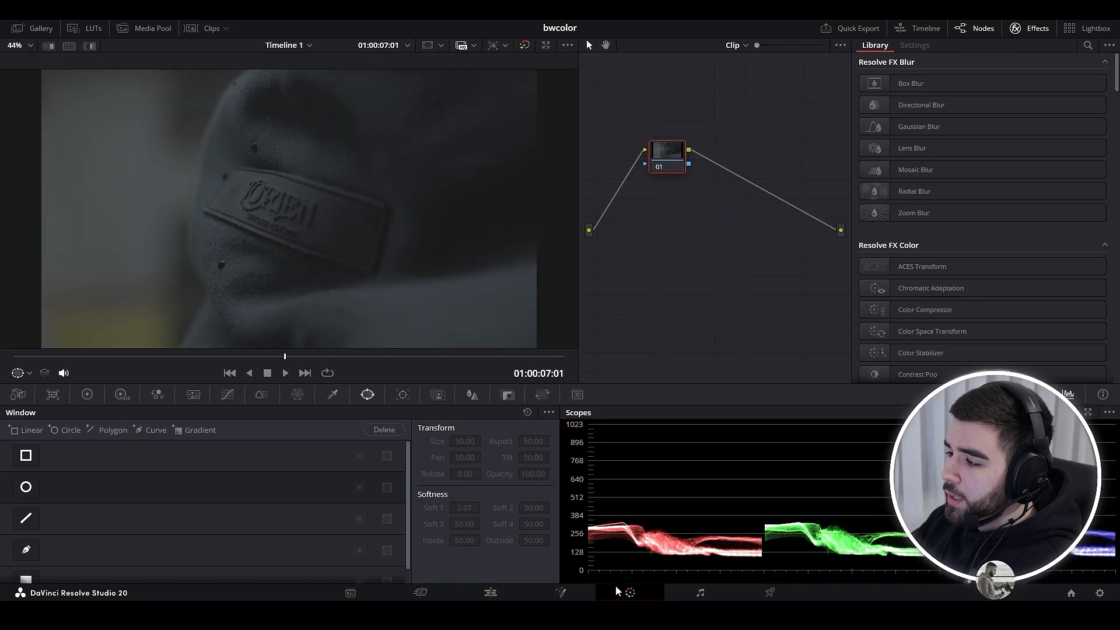
left_click(492, 592)
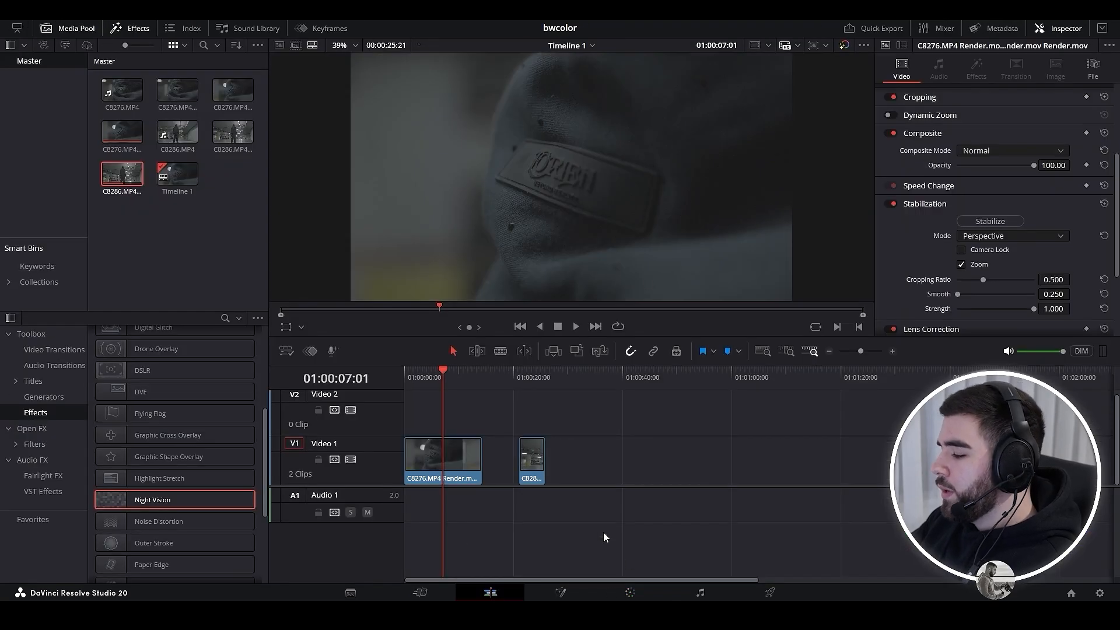
left_click(632, 592)
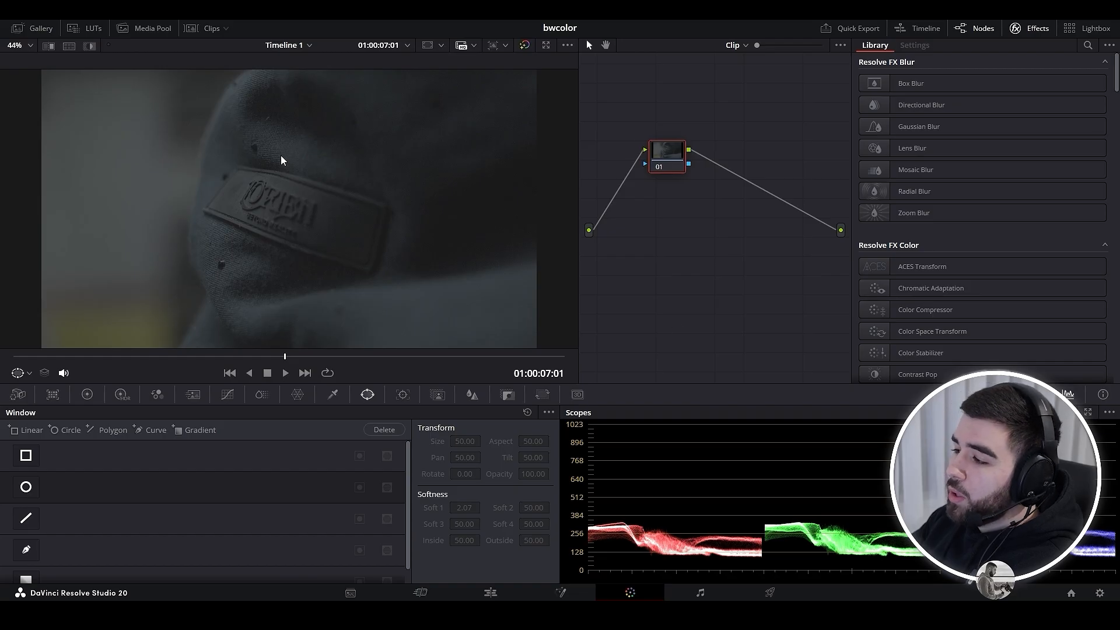
Widen the node graph area and reposition node 01 closer to the source input.
left_click_drag(680, 156, 652, 164)
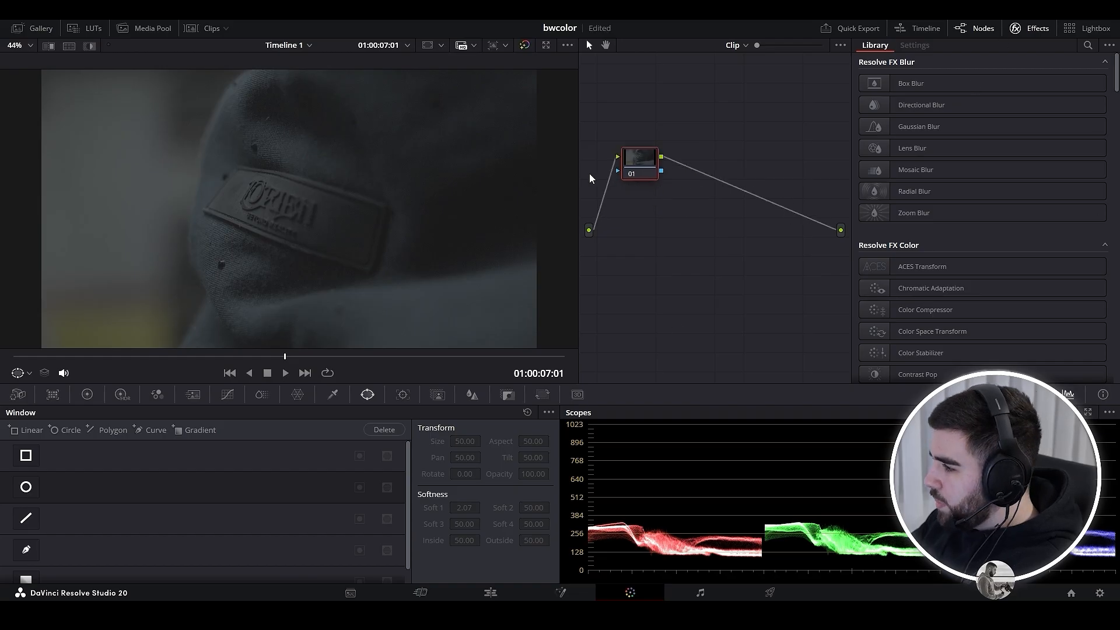
left_click_drag(579, 197, 523, 204)
left_click_drag(604, 172, 602, 187)
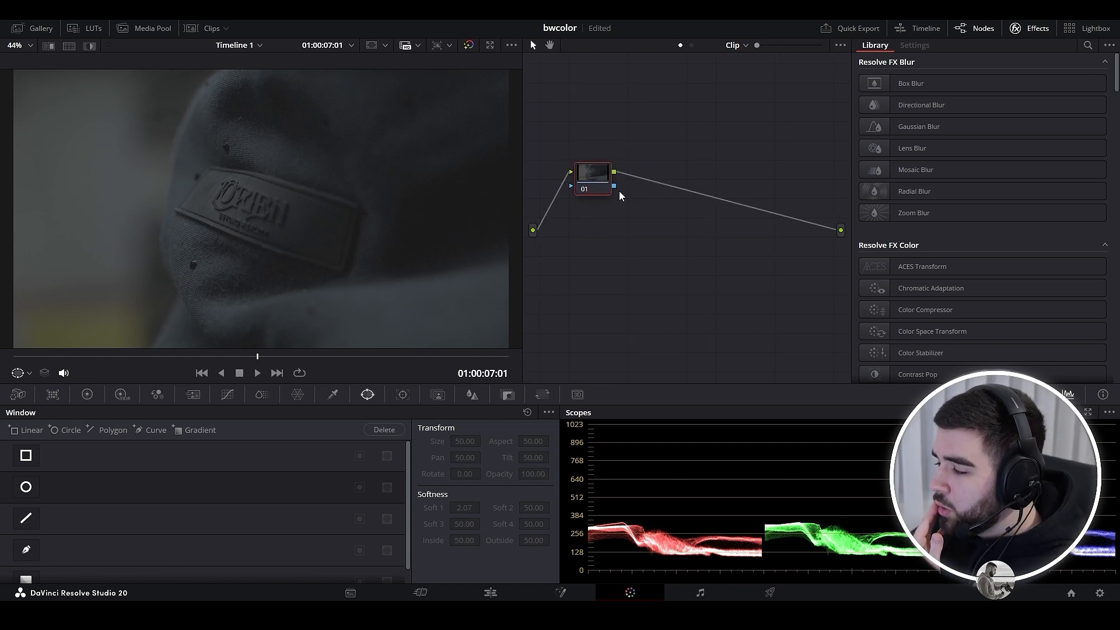
left_click_drag(594, 188, 594, 182)
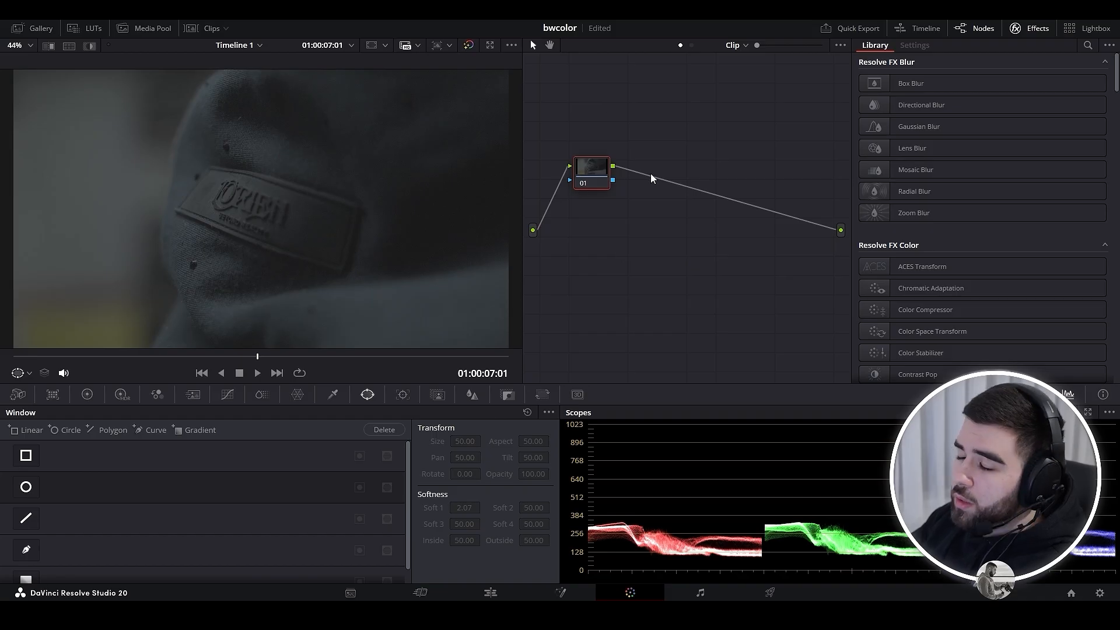
Try the 2input still from the PowerGrade 1 album on the close-up clip's node graph.
left_click(34, 31)
left_click(42, 78)
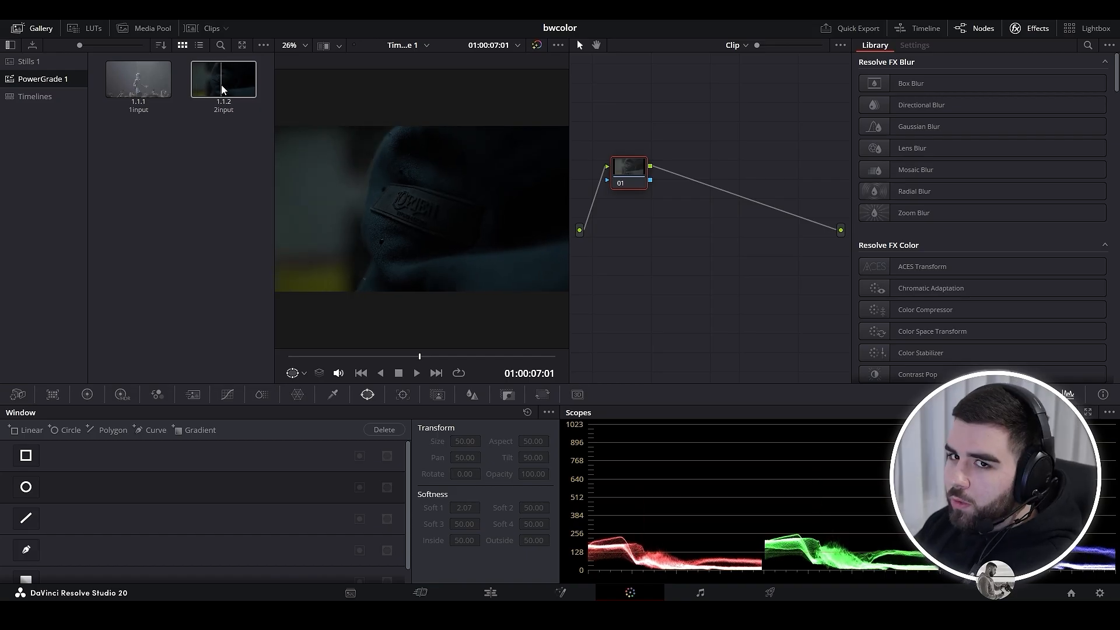
left_click_drag(222, 89, 634, 146)
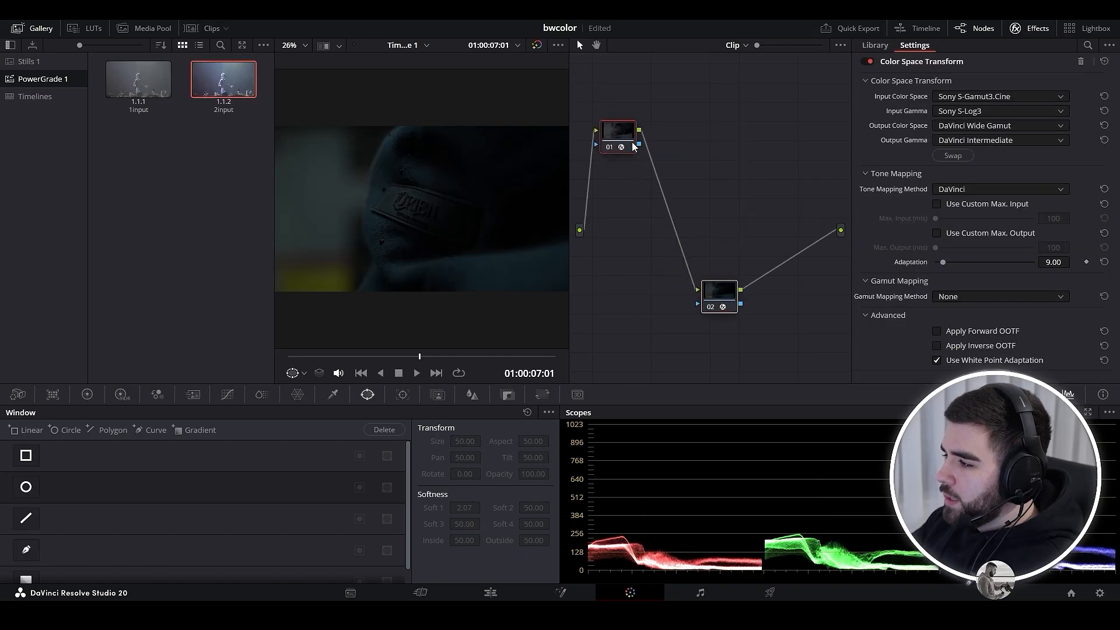
left_click(33, 28)
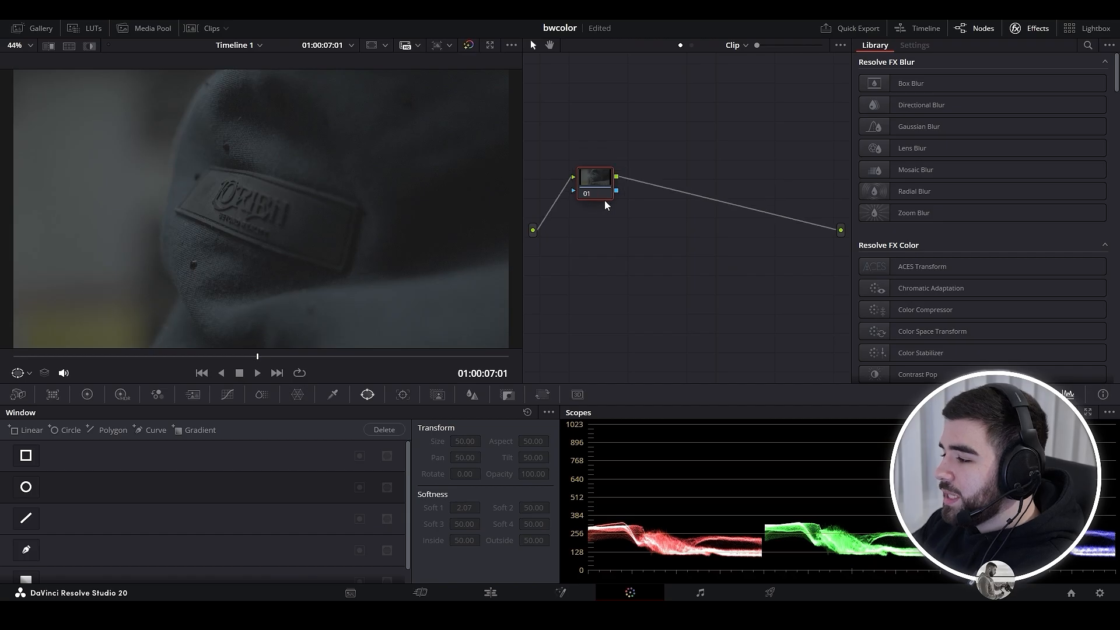
left_click_drag(594, 214, 605, 192)
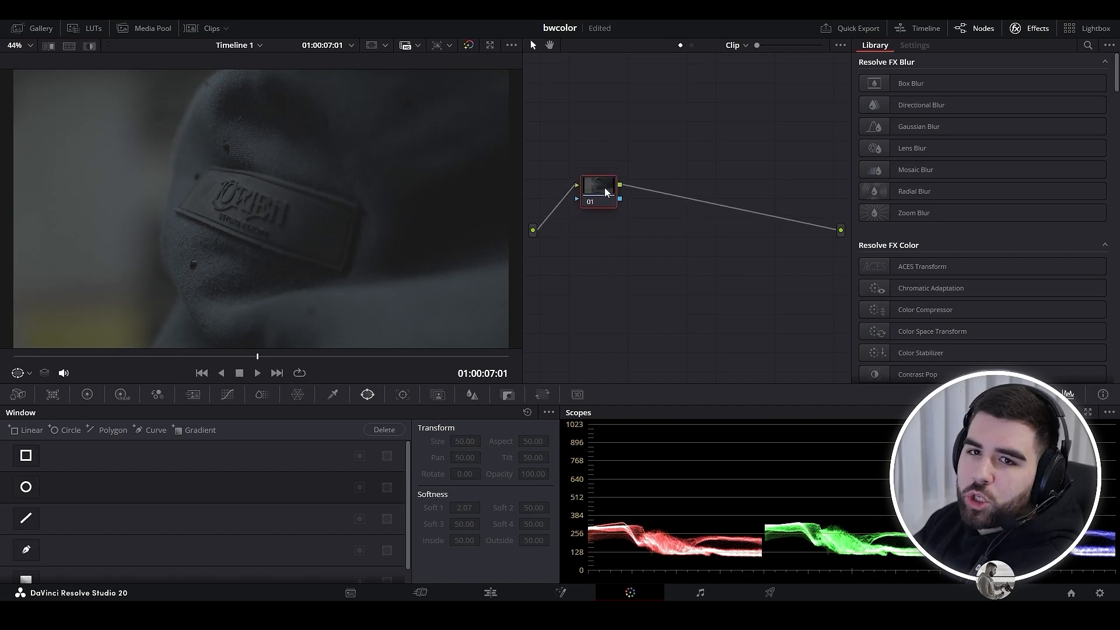
left_click(35, 28)
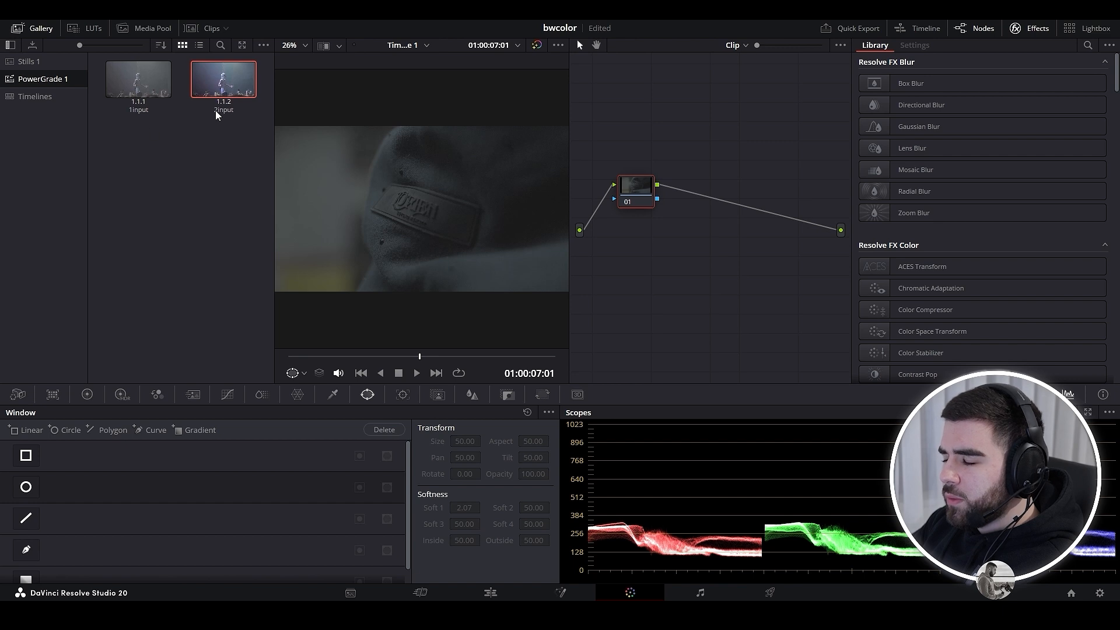
left_click(35, 28)
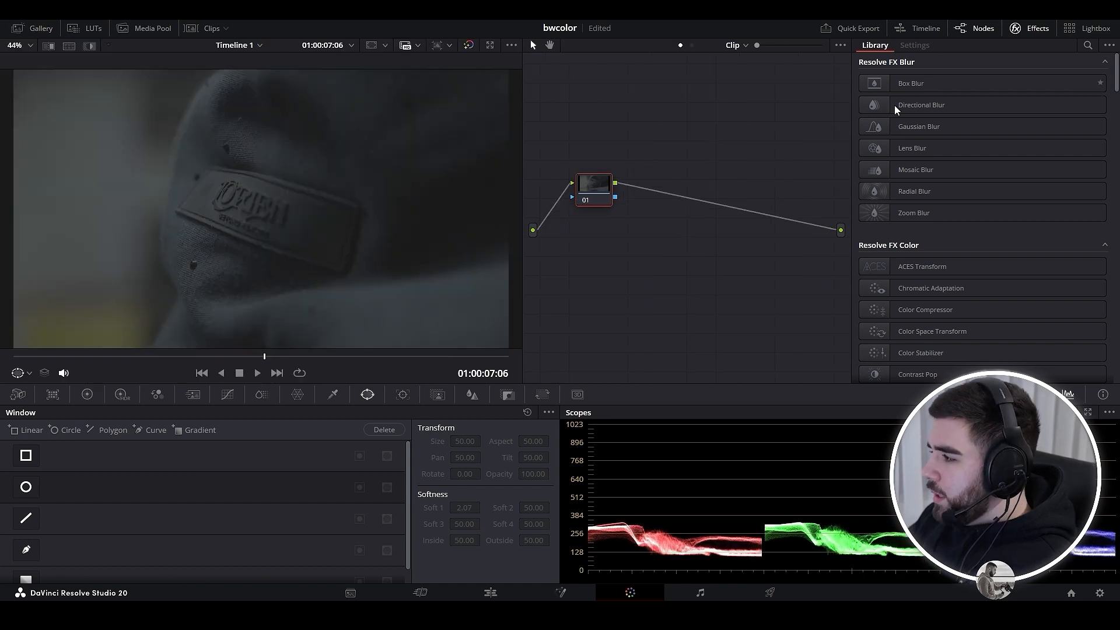
Search the effects library for "space" and apply Color Space Transform to node 01.
left_click(1088, 46)
type("space")
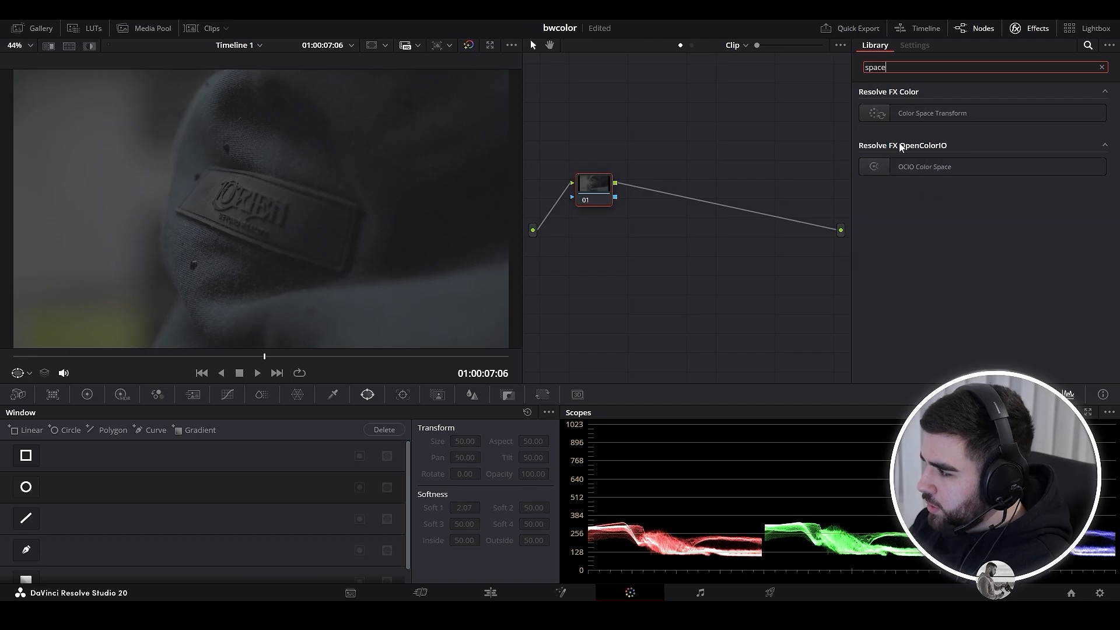
left_click_drag(910, 113, 599, 190)
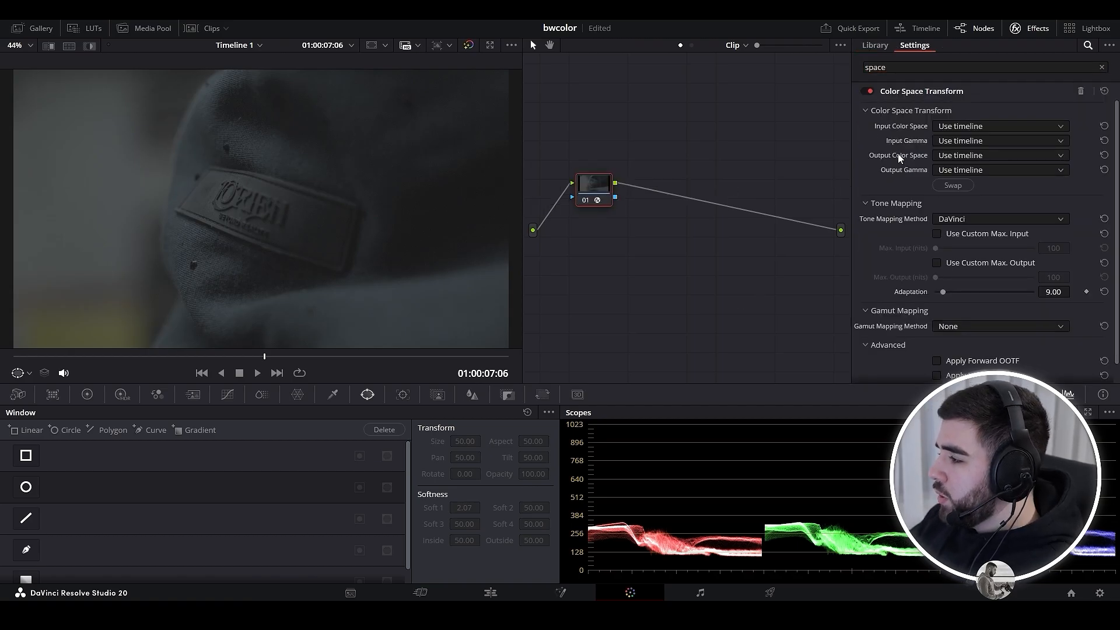
Set the Color Space Transform's input color space to Sony S-Gamut3.Cine.
left_click(976, 131)
scroll(979, 213, "down", 10)
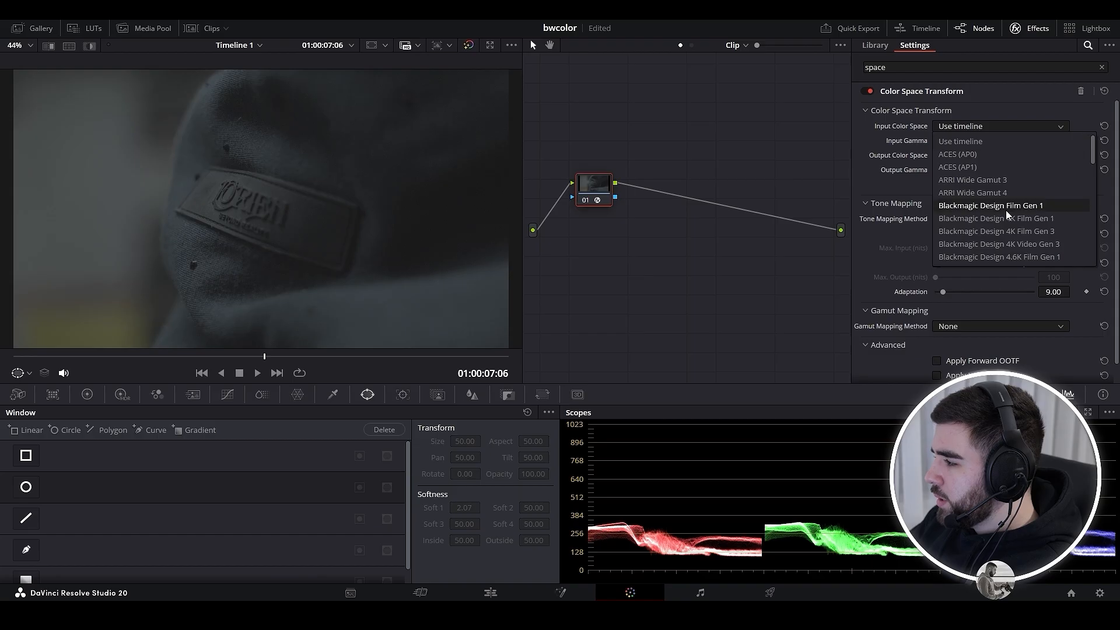
scroll(1010, 215, "down", 6)
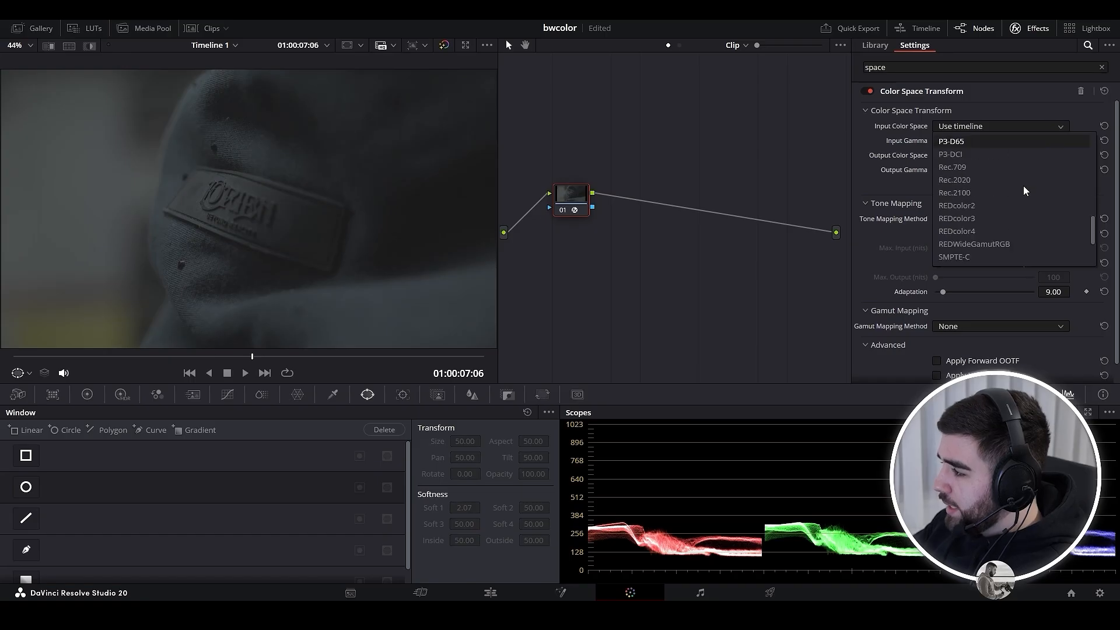
scroll(1023, 191, "down", 3)
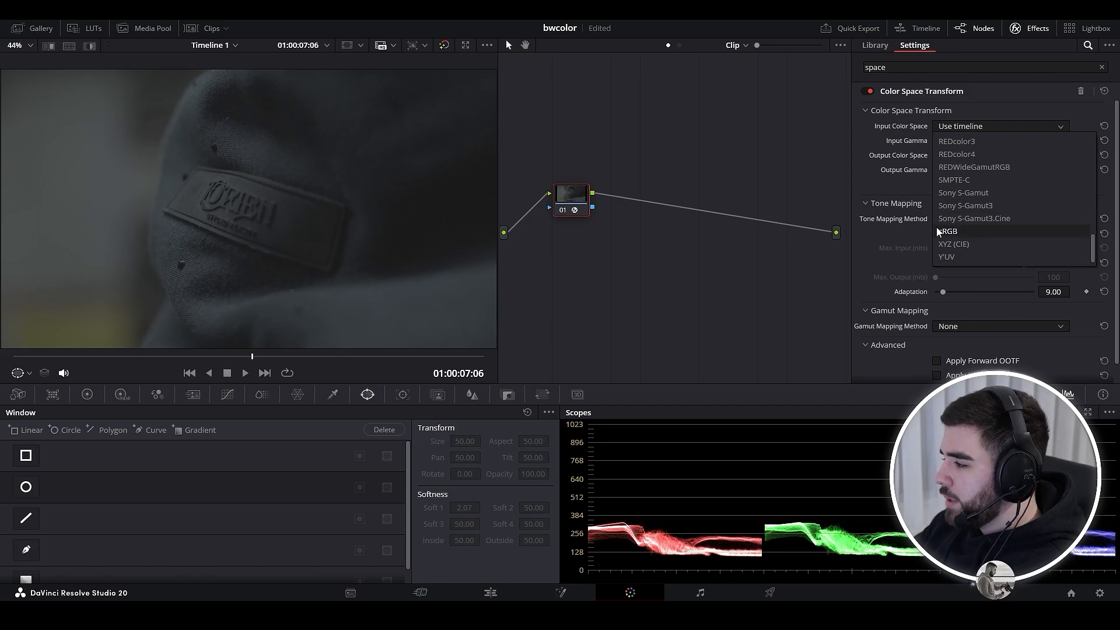
left_click(1001, 225)
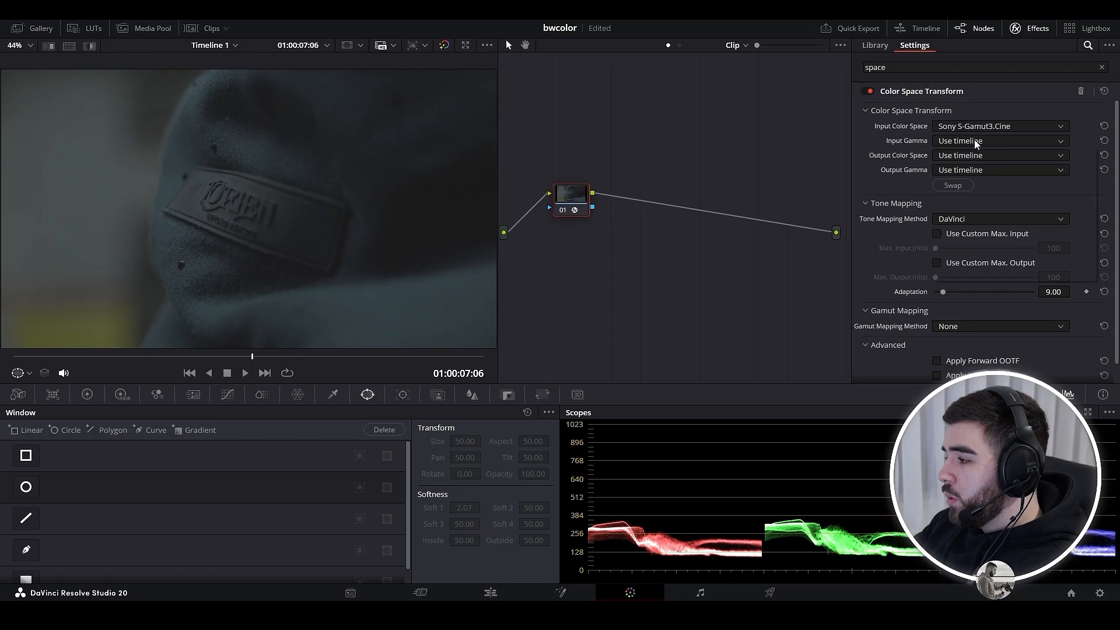
Set the Color Space Transform's input gamma to Sony S-Log3.
left_click(976, 144)
scroll(1020, 248, "down", 5)
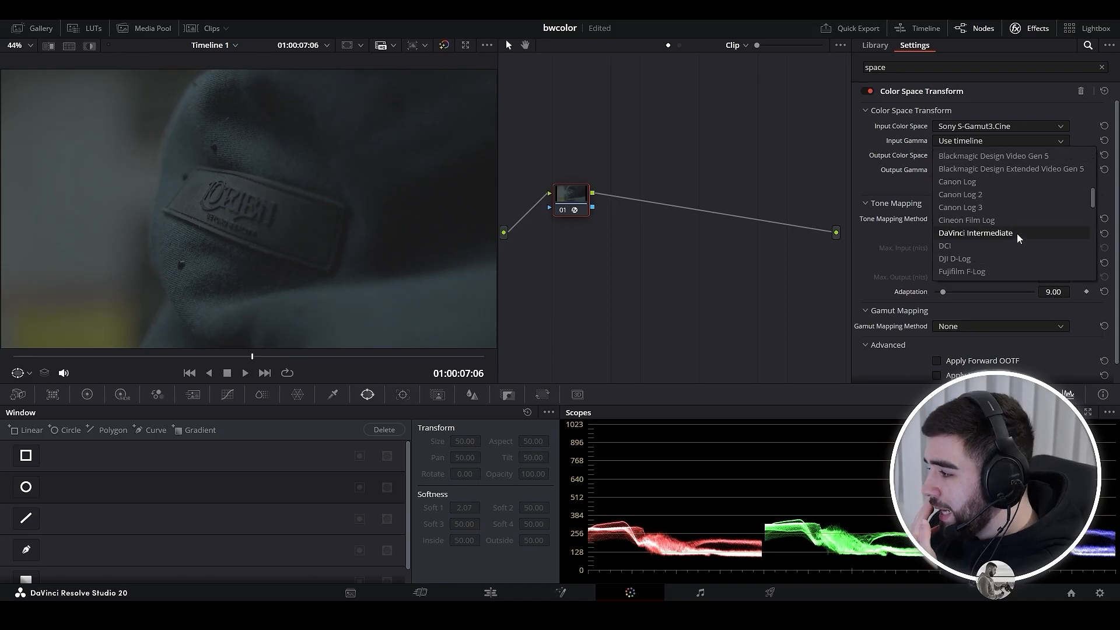
scroll(1016, 234, "down", 10)
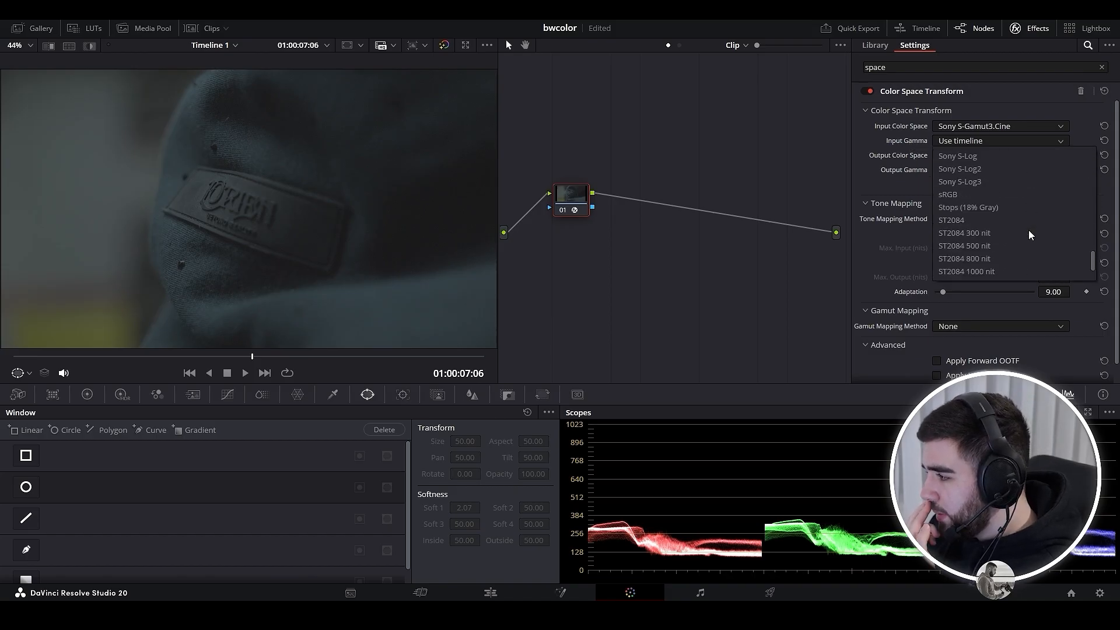
scroll(1015, 228, "up", 1)
left_click(1002, 222)
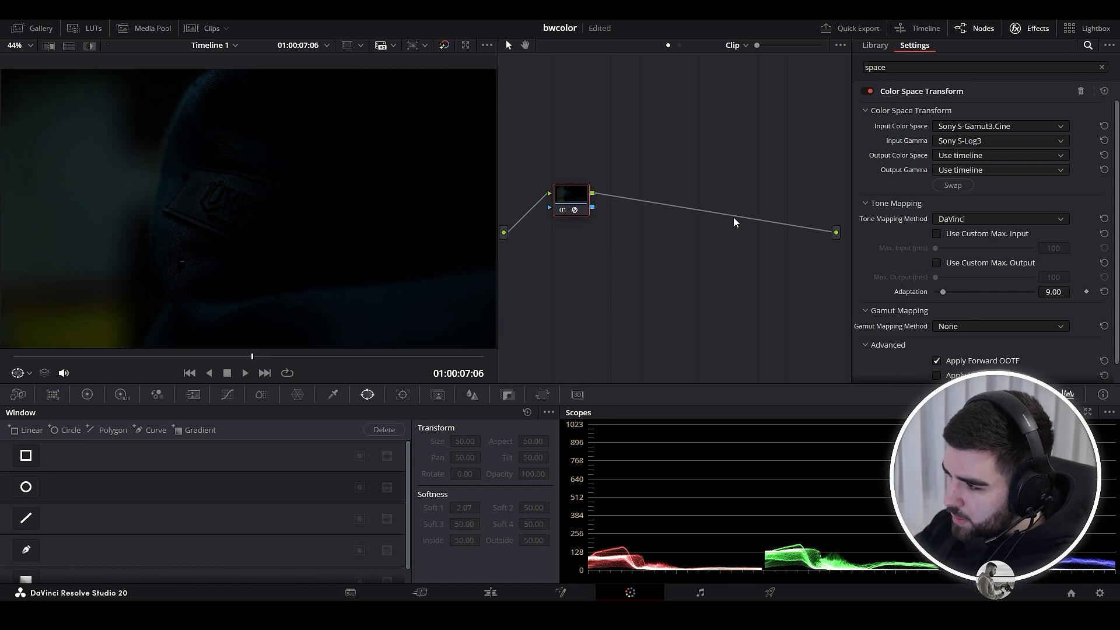
key("alt+s")
left_click_drag(622, 205, 773, 273)
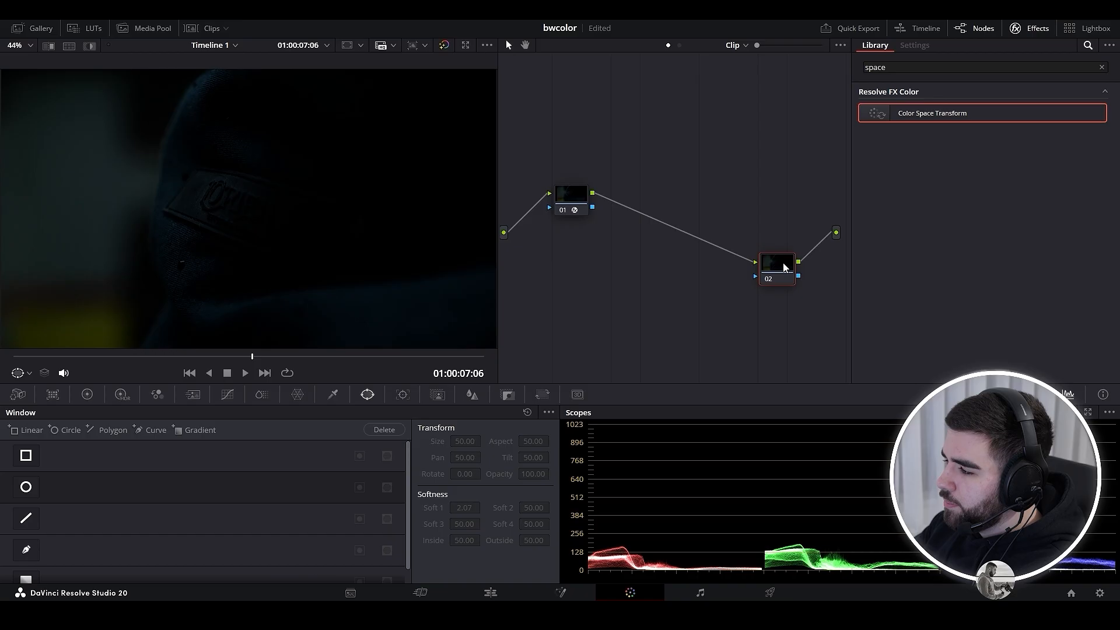
key("Delete")
key("alt+s")
left_click_drag(641, 204, 787, 286)
left_click_drag(898, 116, 786, 277)
left_click(991, 129)
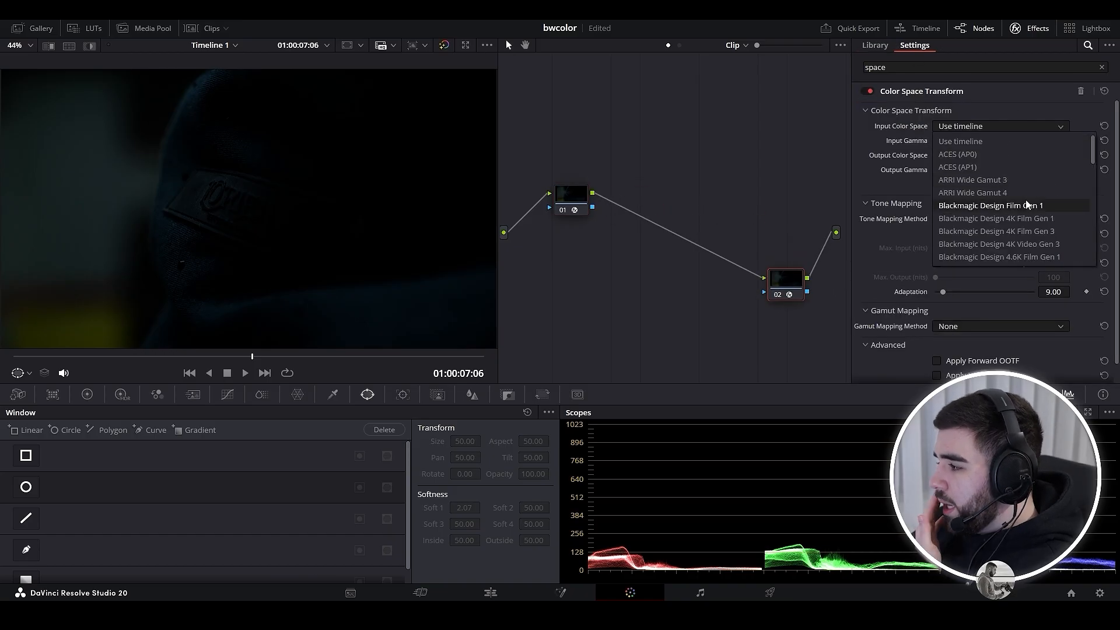
scroll(1025, 199, "down", 4)
left_click(747, 210)
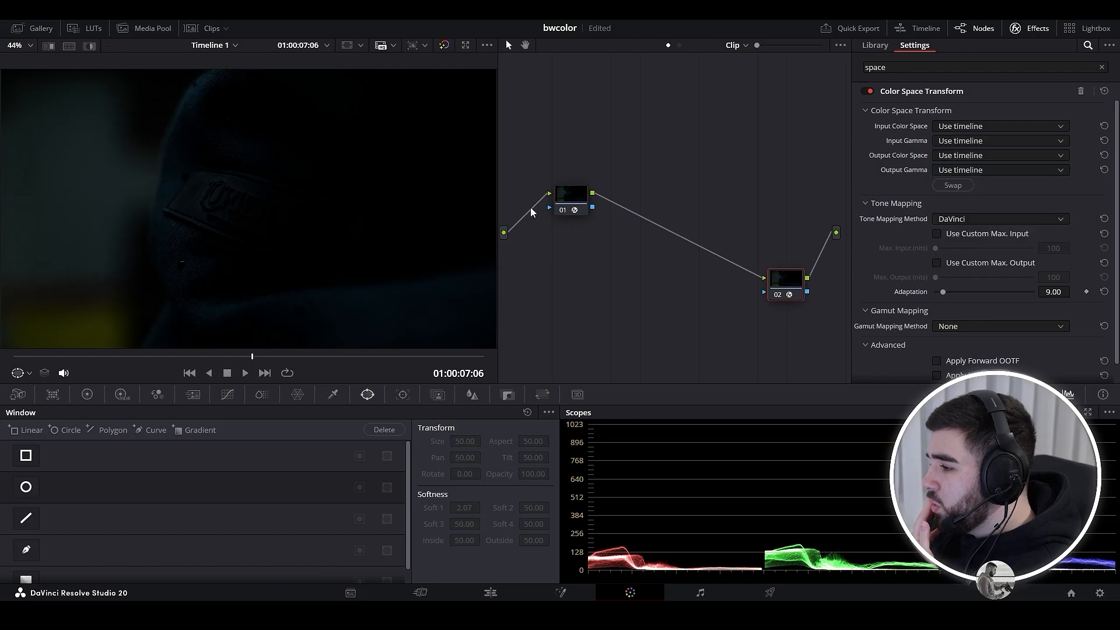
key("Delete")
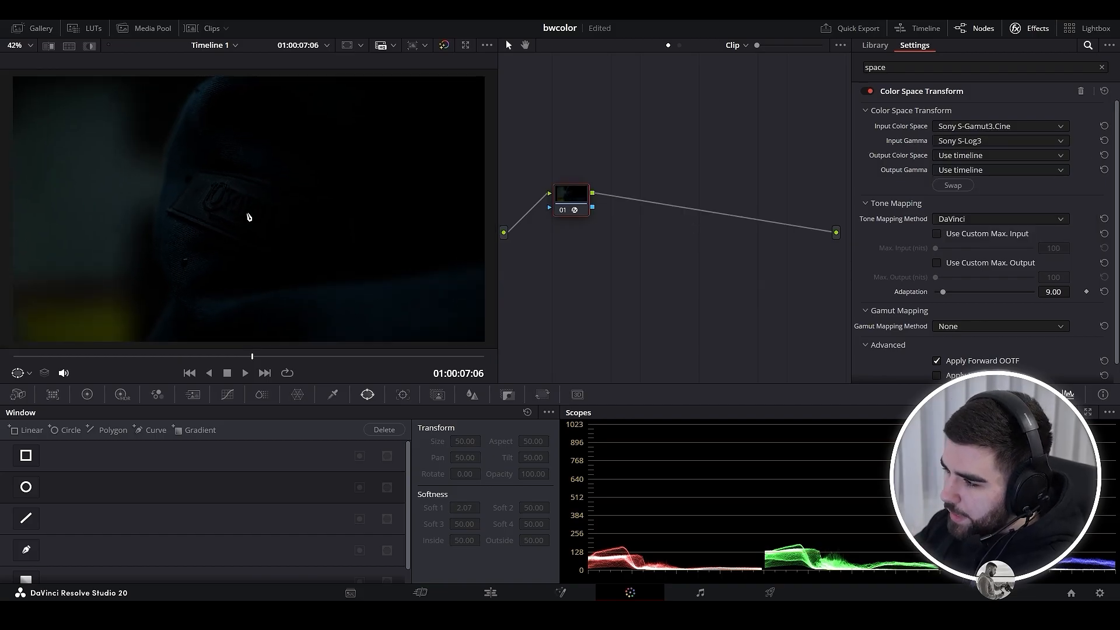
Set node 01's Color Space Transform output color space to DaVinci Wide Gamut and its output gamma to DaVinci Intermediate.
left_click(992, 155)
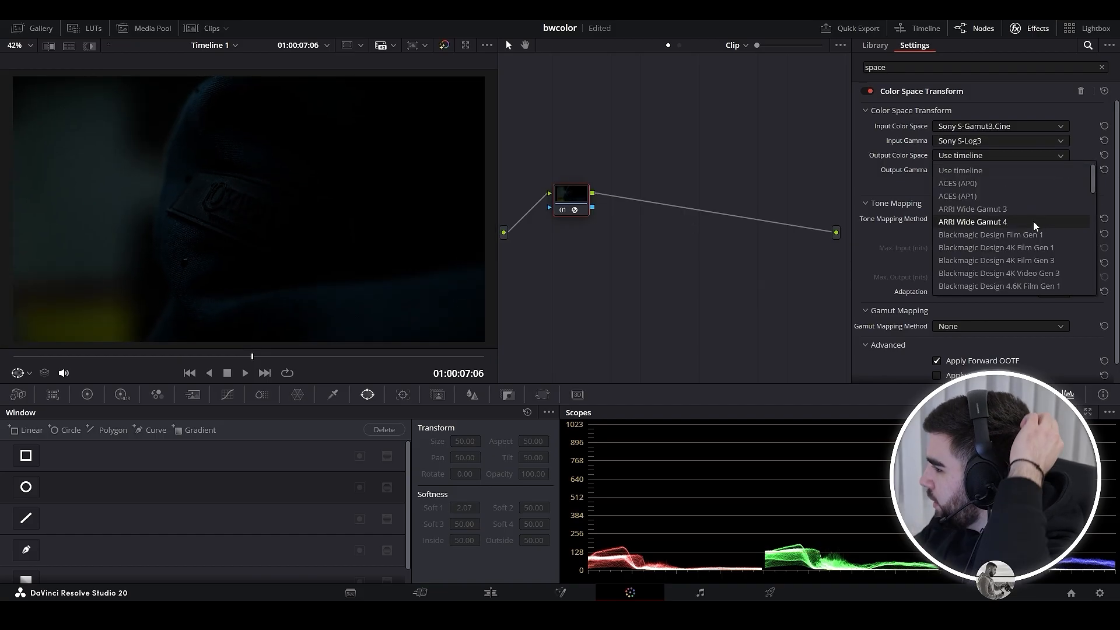
scroll(1033, 222, "down", 5)
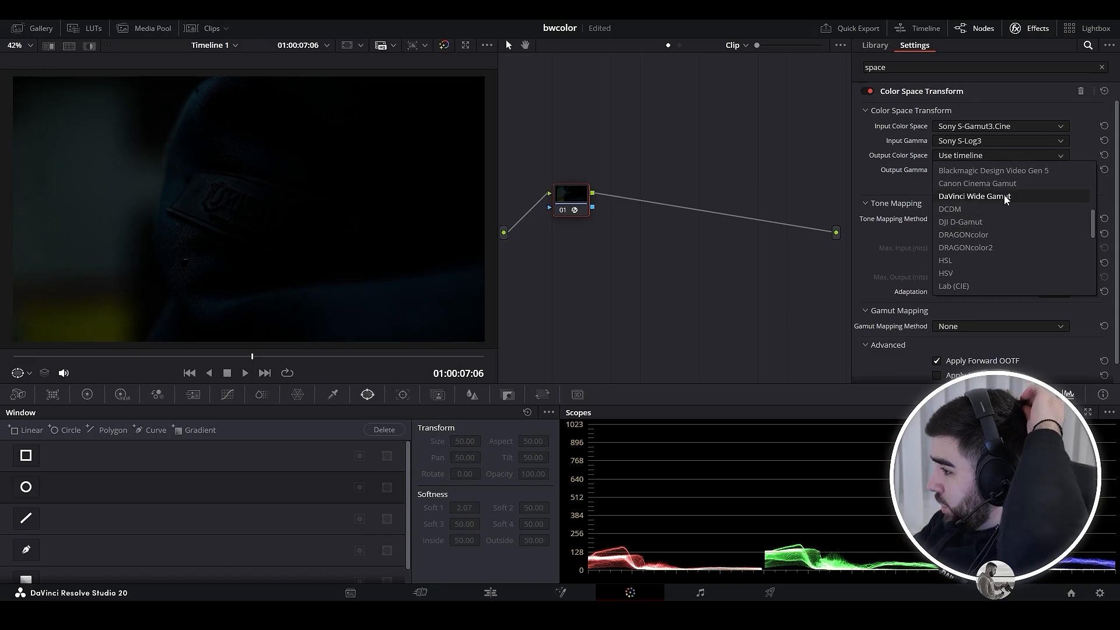
left_click(1004, 197)
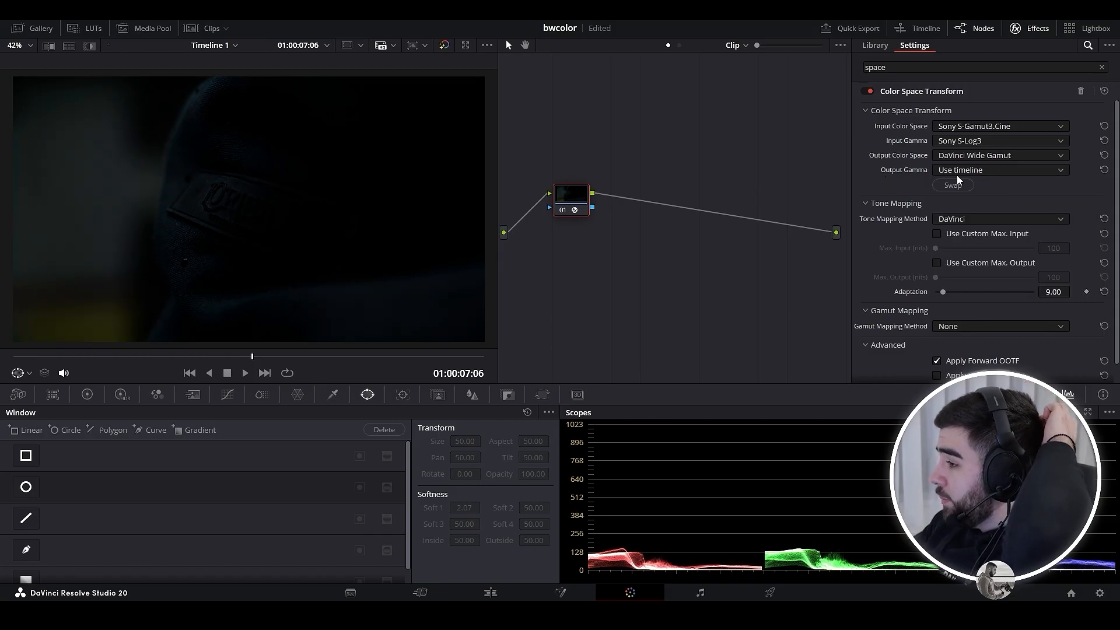
left_click(986, 172)
scroll(992, 227, "down", 6)
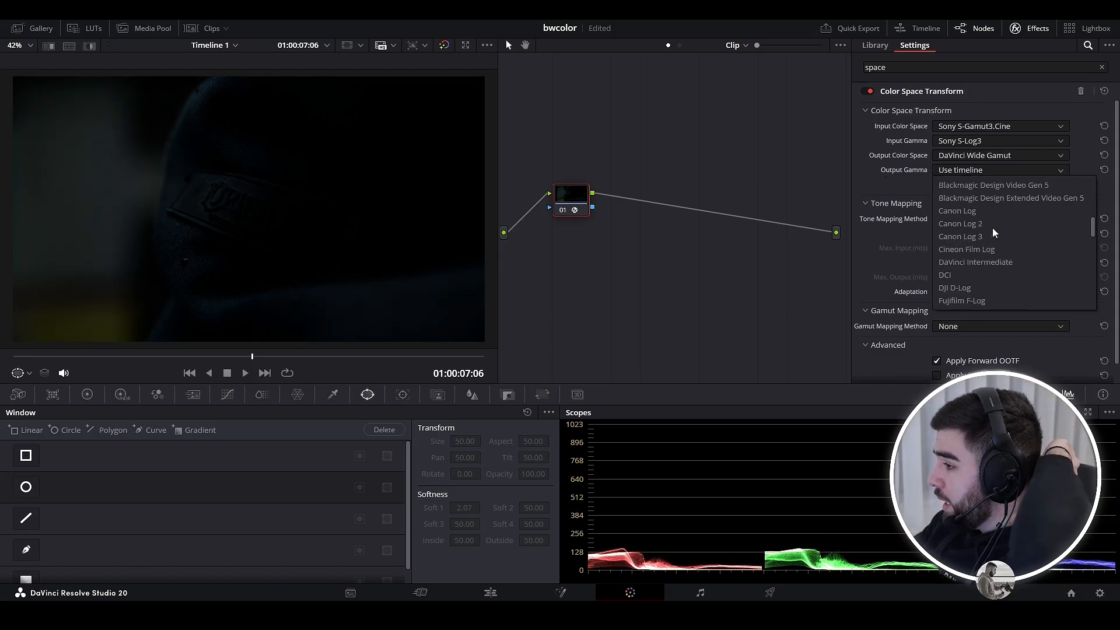
left_click(978, 223)
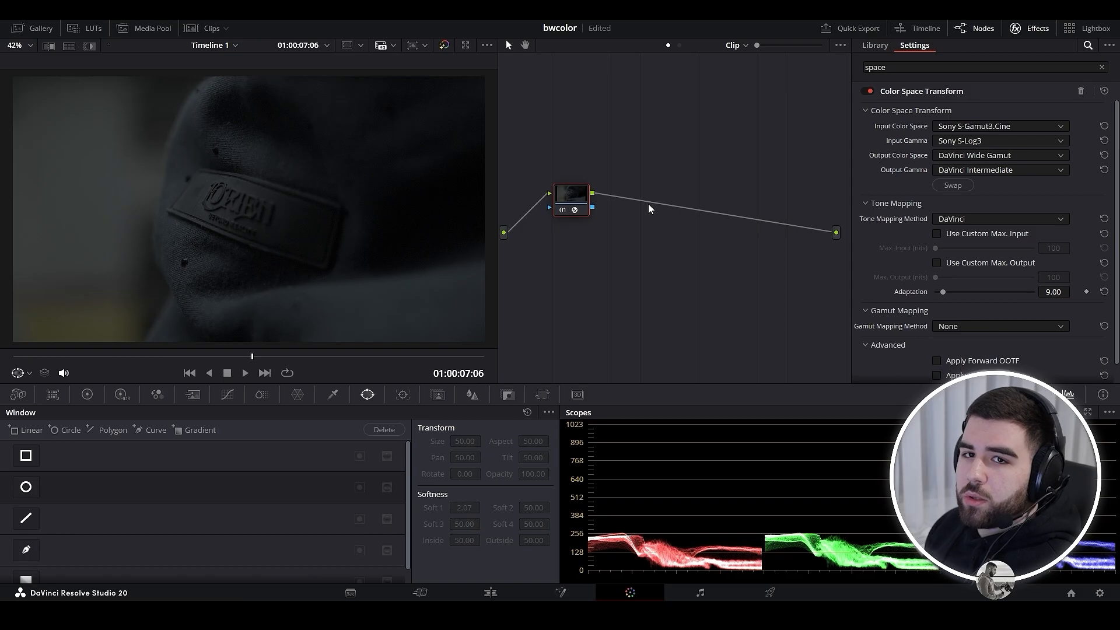
Add a serial node after node 01 and place it close to the graph's output.
key("alt+s")
left_click_drag(649, 204, 785, 290)
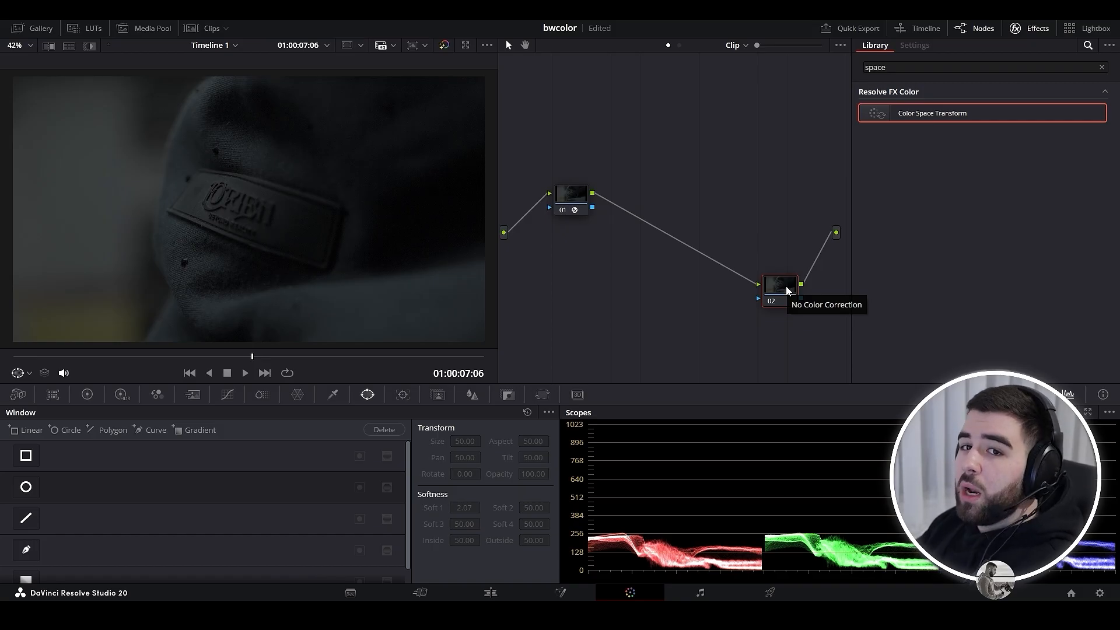
mouse_move(786, 287)
left_mouse_down()
mouse_move(776, 276)
mouse_move(787, 290)
left_mouse_up()
left_click_drag(909, 113, 779, 278)
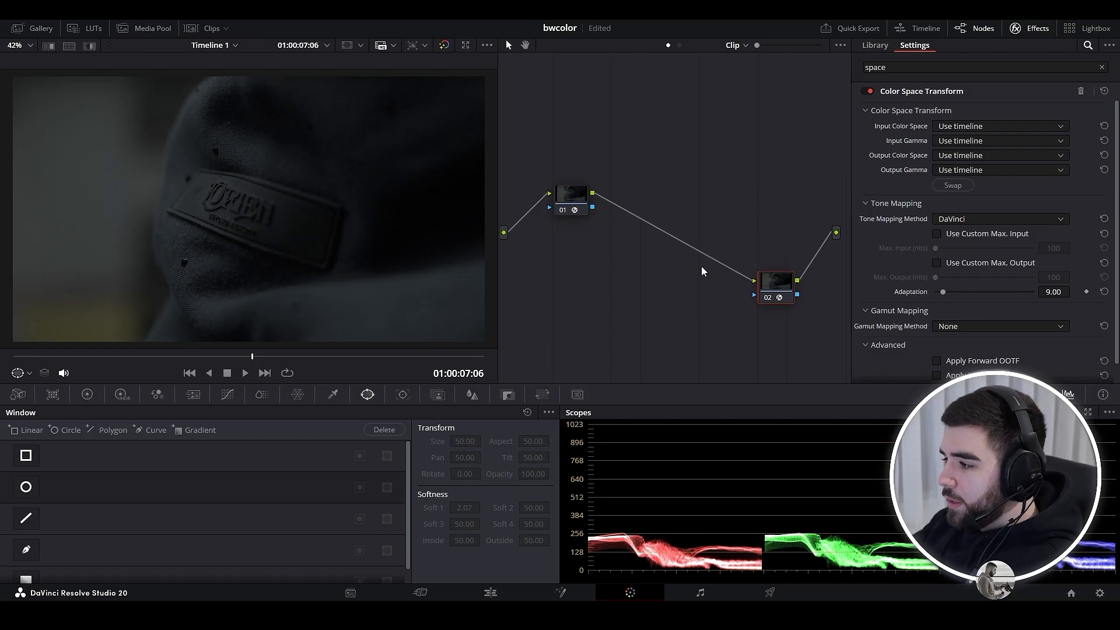
left_click_drag(788, 287, 784, 287)
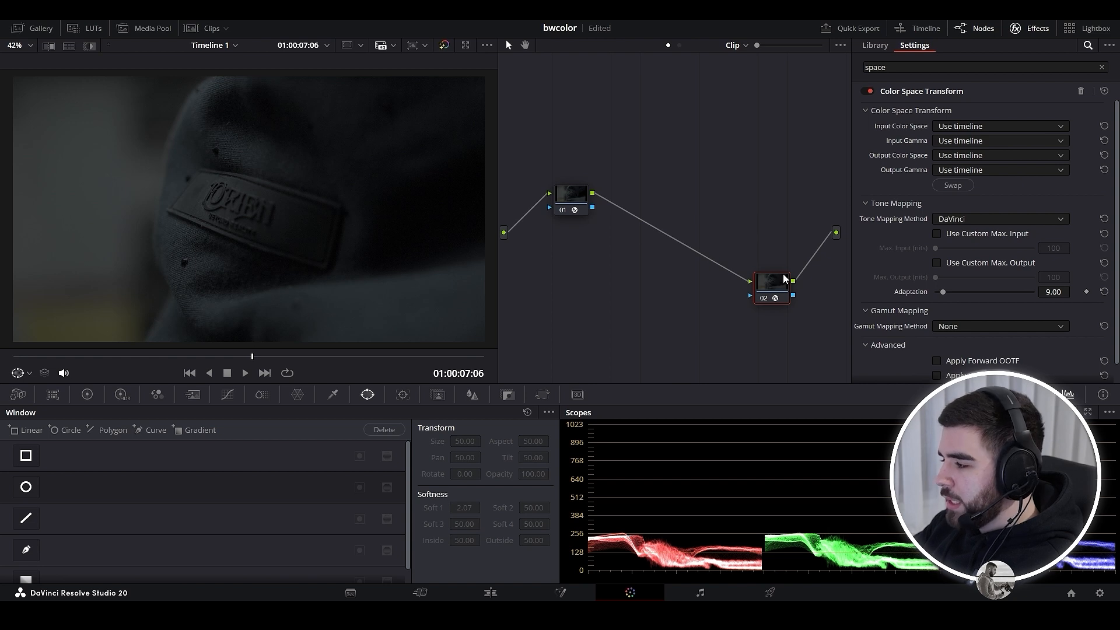
key("ctrl+z")
key("ctrl+z")
key("ctrl+z")
key("ctrl+z")
key("ctrl+z")
key("ctrl+z")
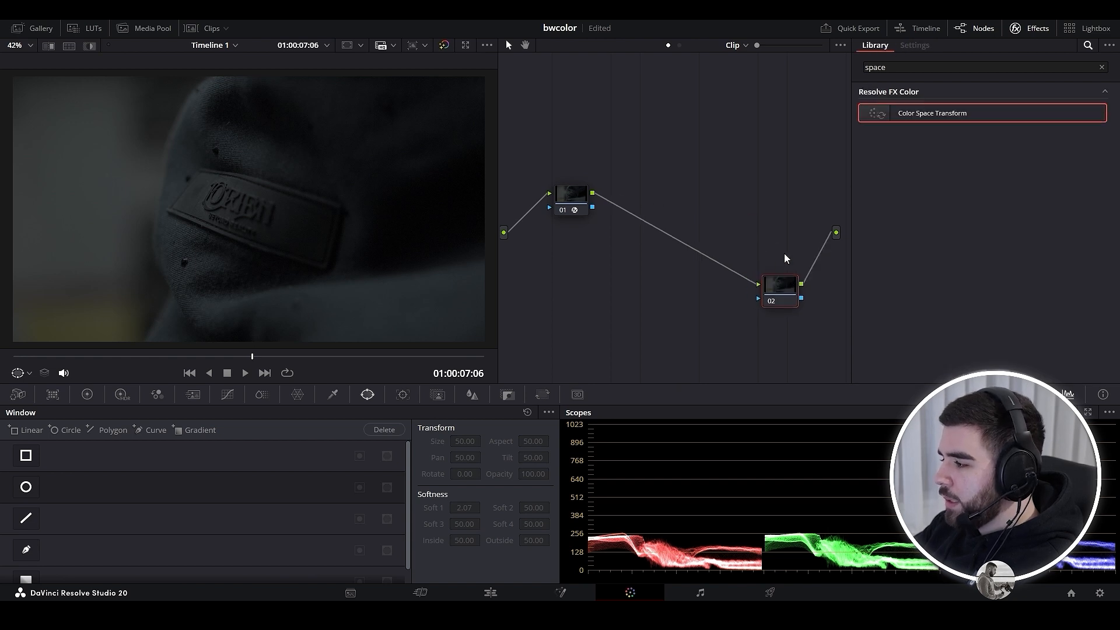
Apply Color Space Transform to node 02 with input color space DaVinci Wide Gamut and input gamma DaVinci Intermediate.
left_click_drag(908, 110, 786, 297)
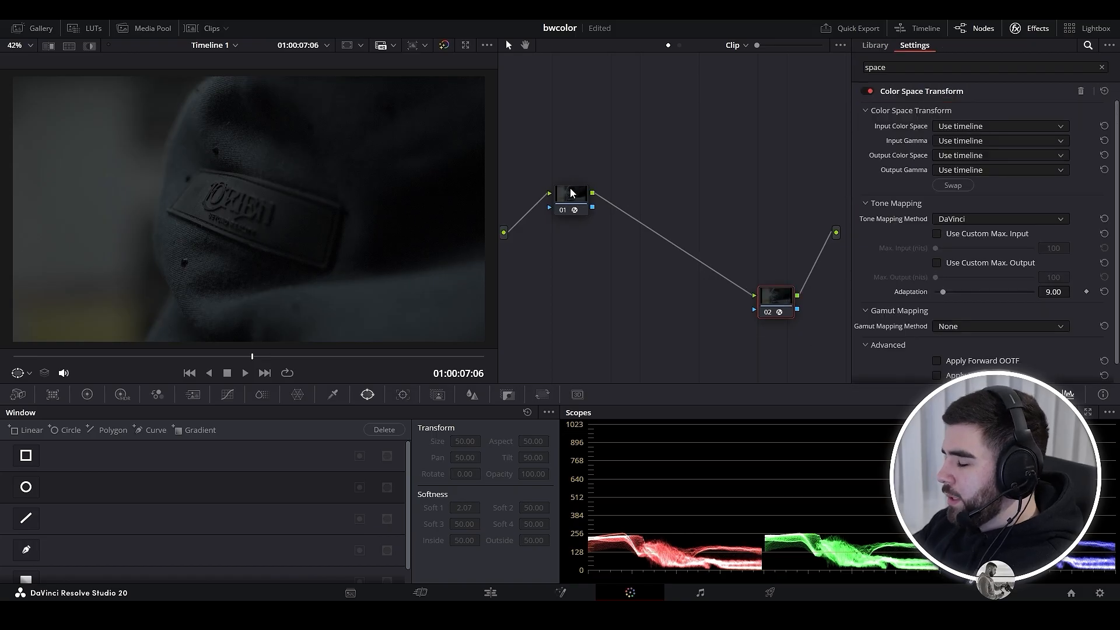
left_click(979, 125)
scroll(999, 173, "down", 5)
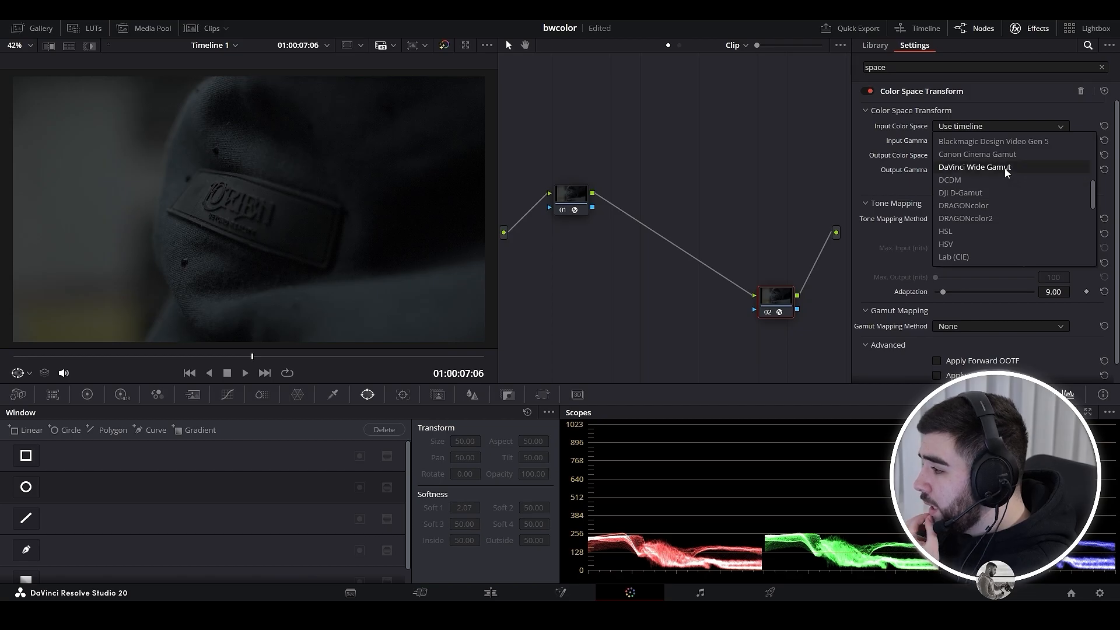
left_click(1005, 167)
left_click(974, 142)
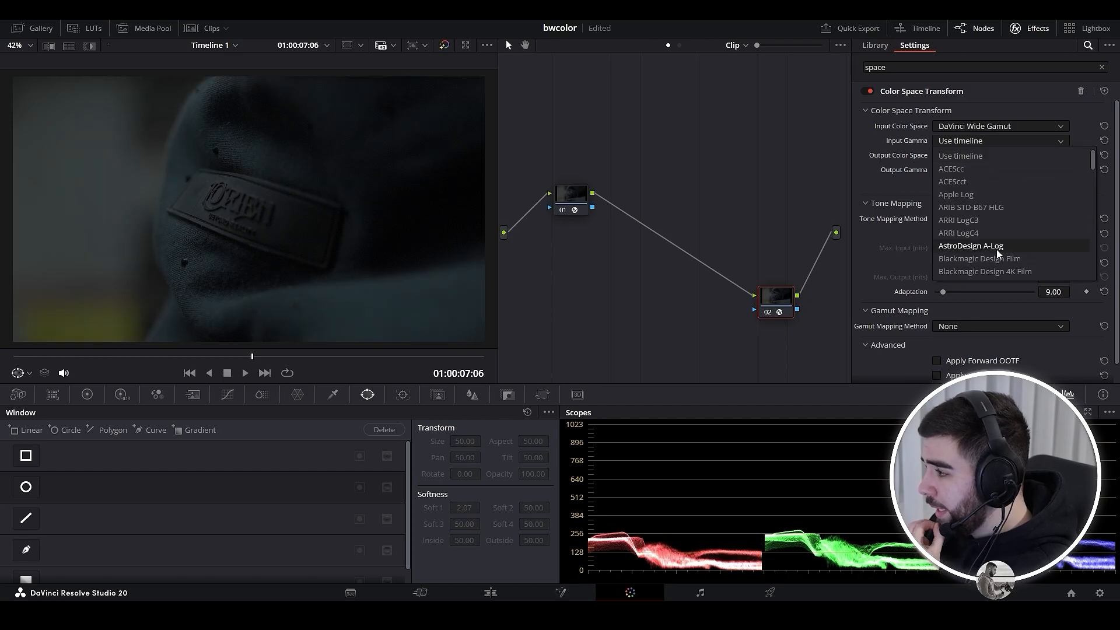
scroll(996, 245, "down", 5)
scroll(995, 244, "down", 3)
left_click(994, 231)
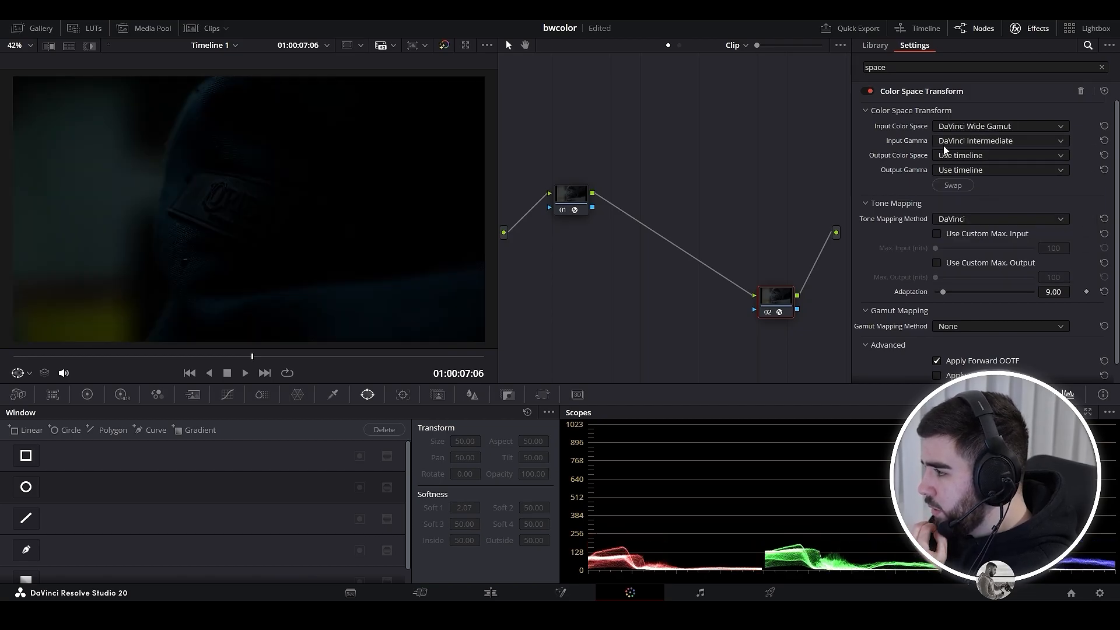
Set node 02's Color Space Transform output color space to Rec.709 and its output gamma to Gamma 2.4.
left_click(1001, 156)
scroll(1020, 209, "down", 10)
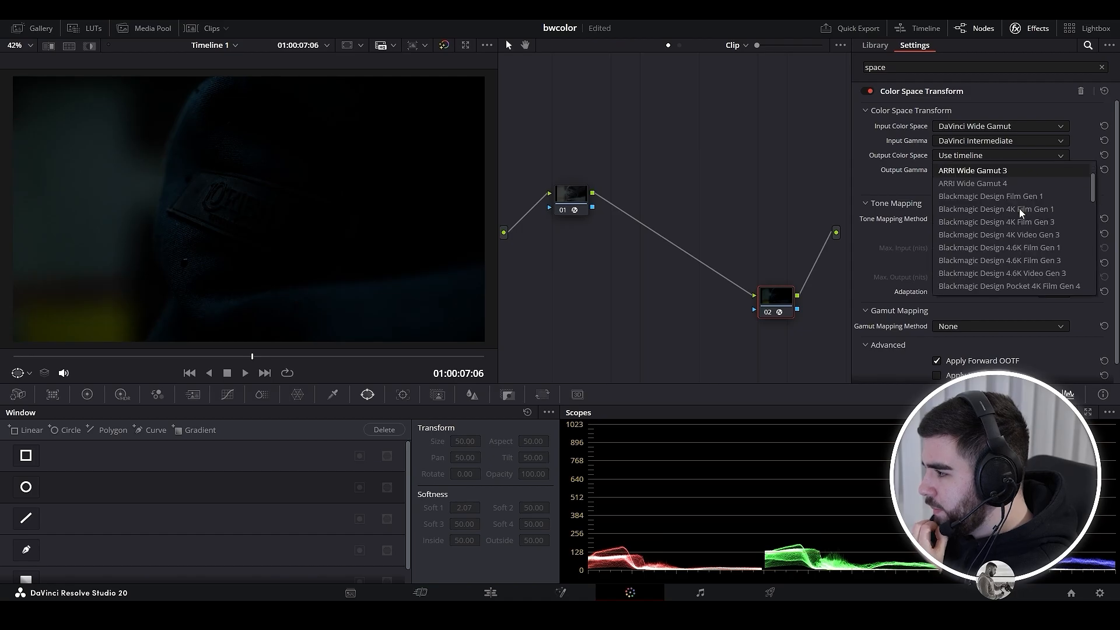
scroll(991, 220, "up", 12)
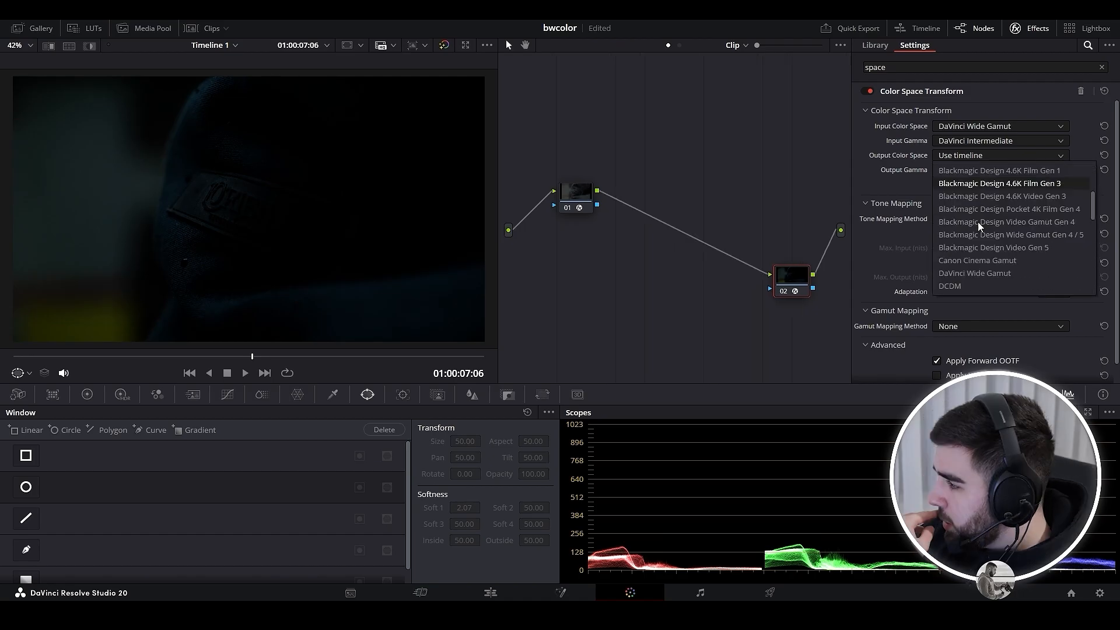
scroll(1003, 226, "down", 3)
scroll(1018, 219, "down", 5)
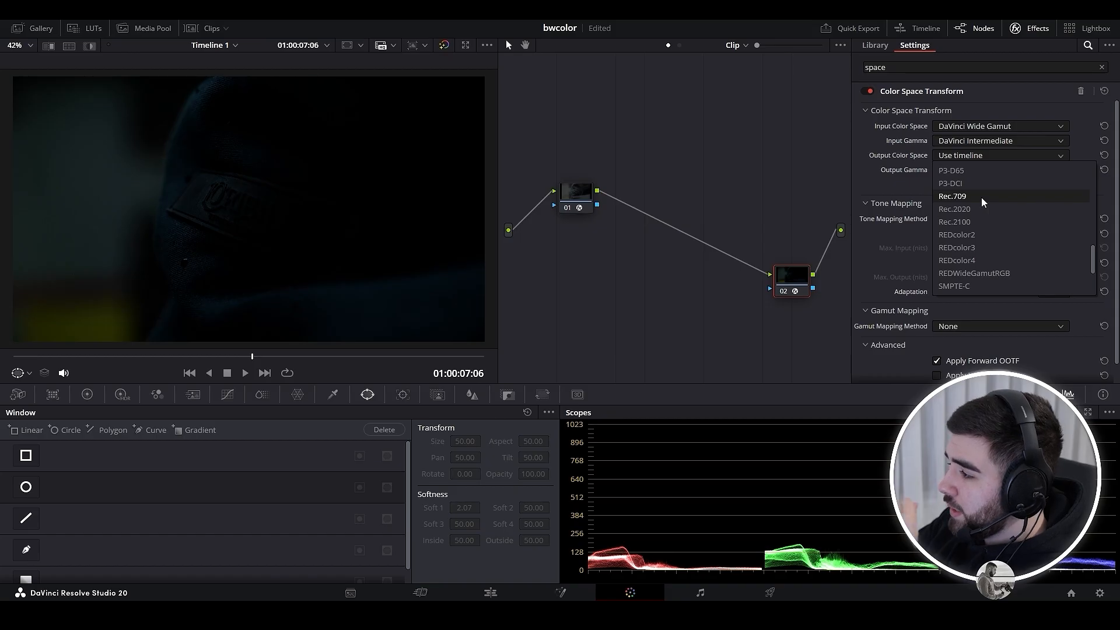
left_click(981, 197)
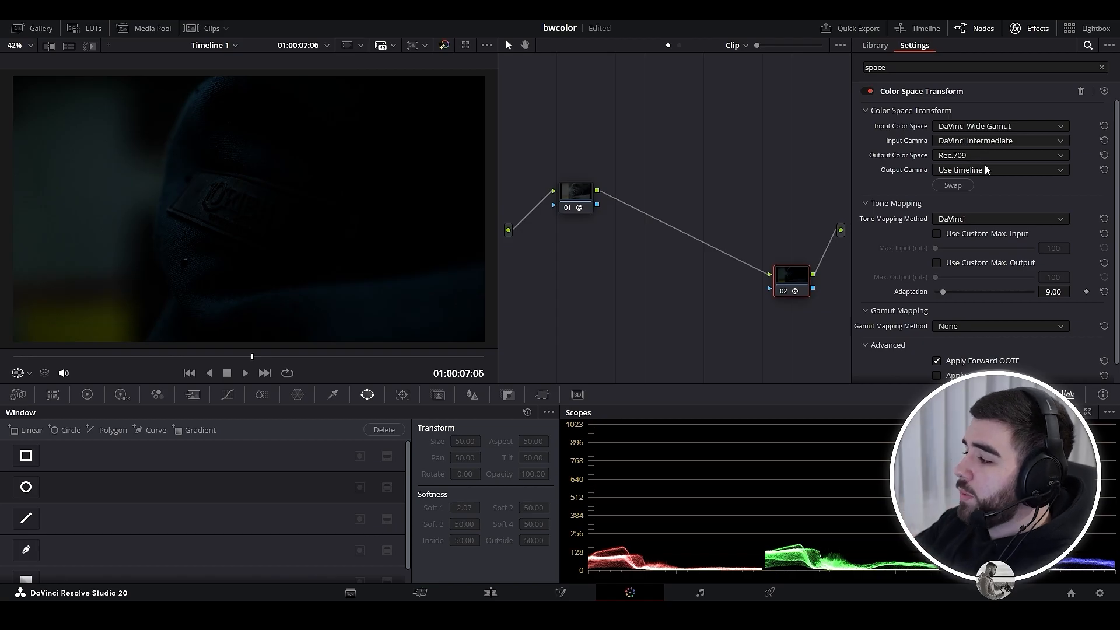
left_click(985, 169)
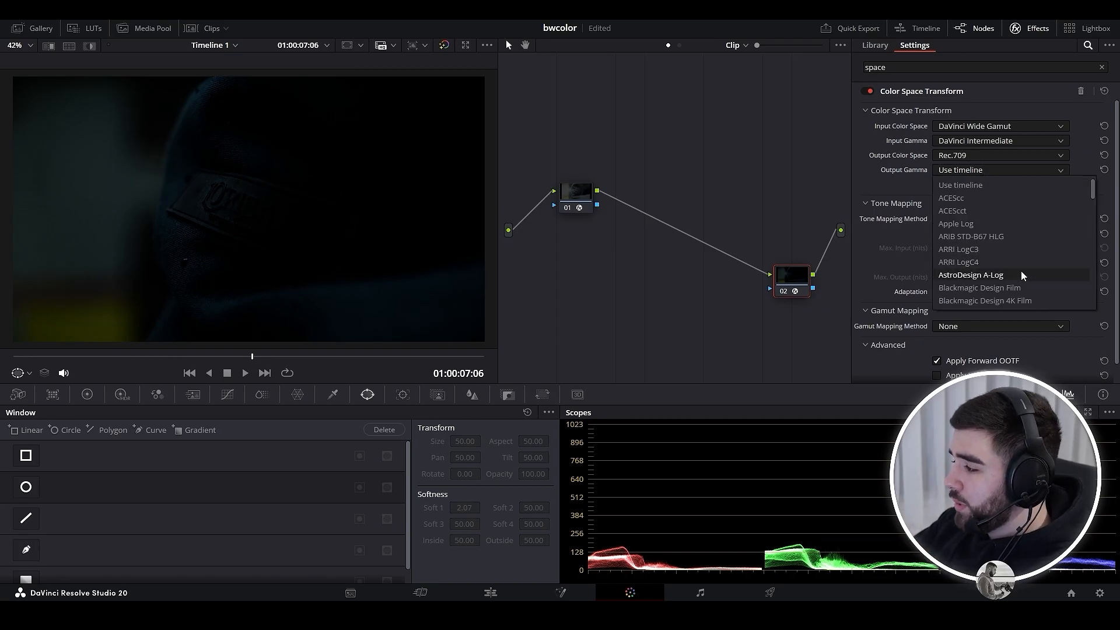
scroll(968, 233, "down", 6)
scroll(976, 226, "down", 3)
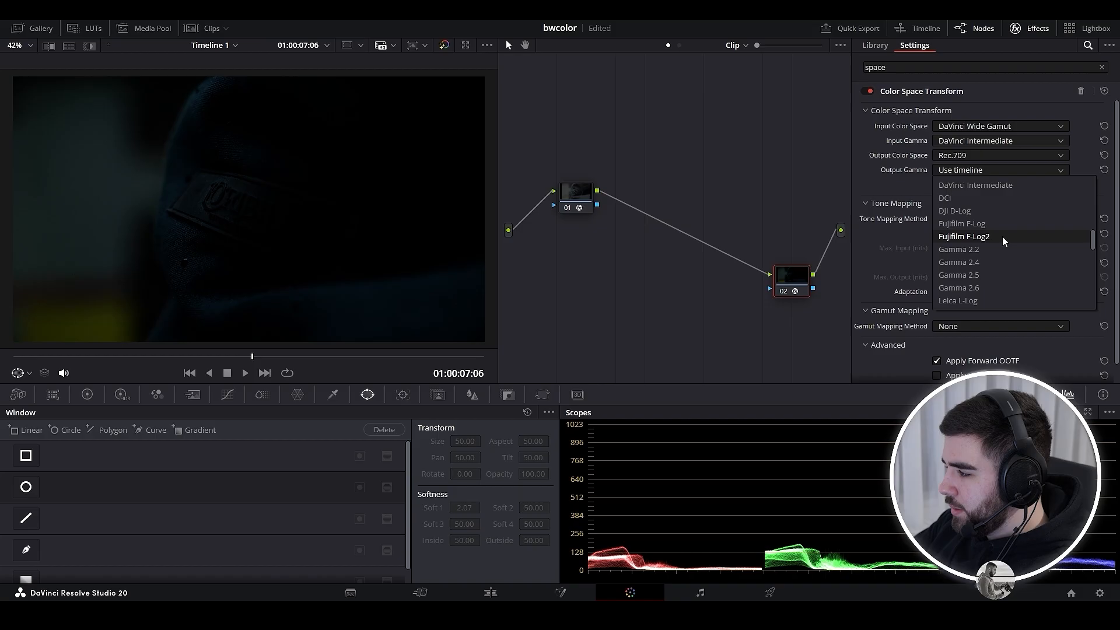
left_click(978, 224)
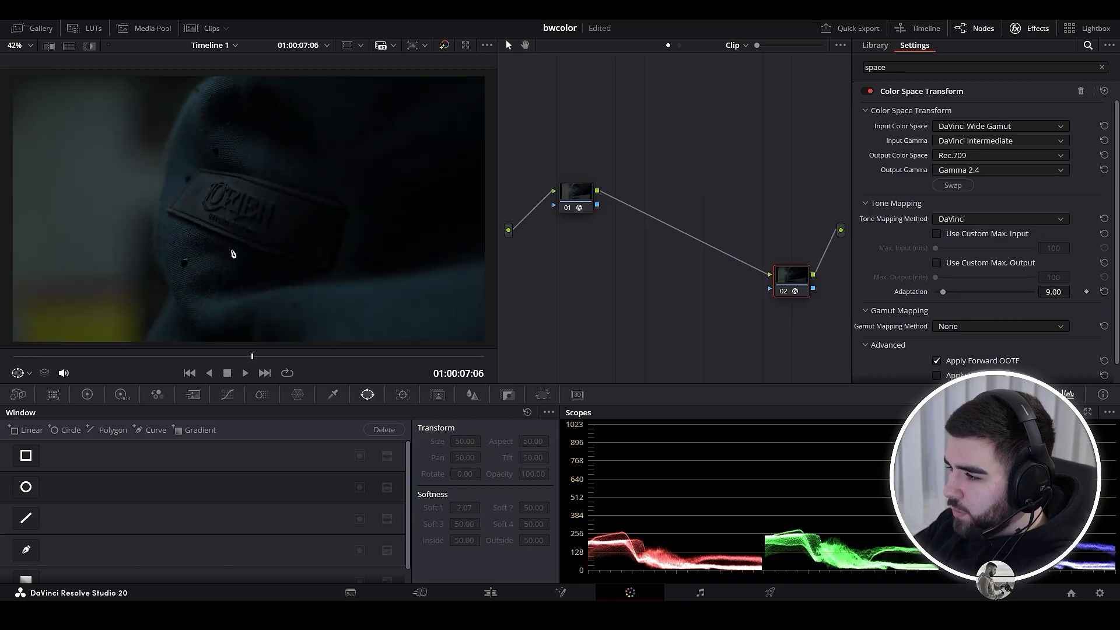
Try Gamma 2.5, Gamma 2.6 and Gamma 2.2 as node 02's output gamma, and return it to Gamma 2.4.
left_click(982, 171)
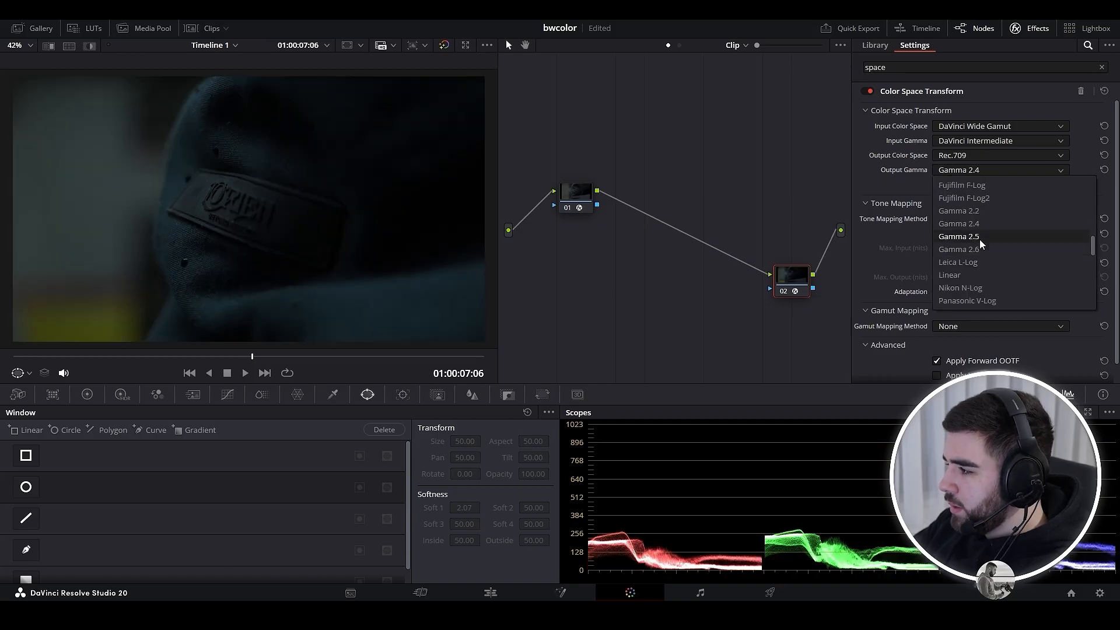
left_click(979, 238)
left_click(978, 169)
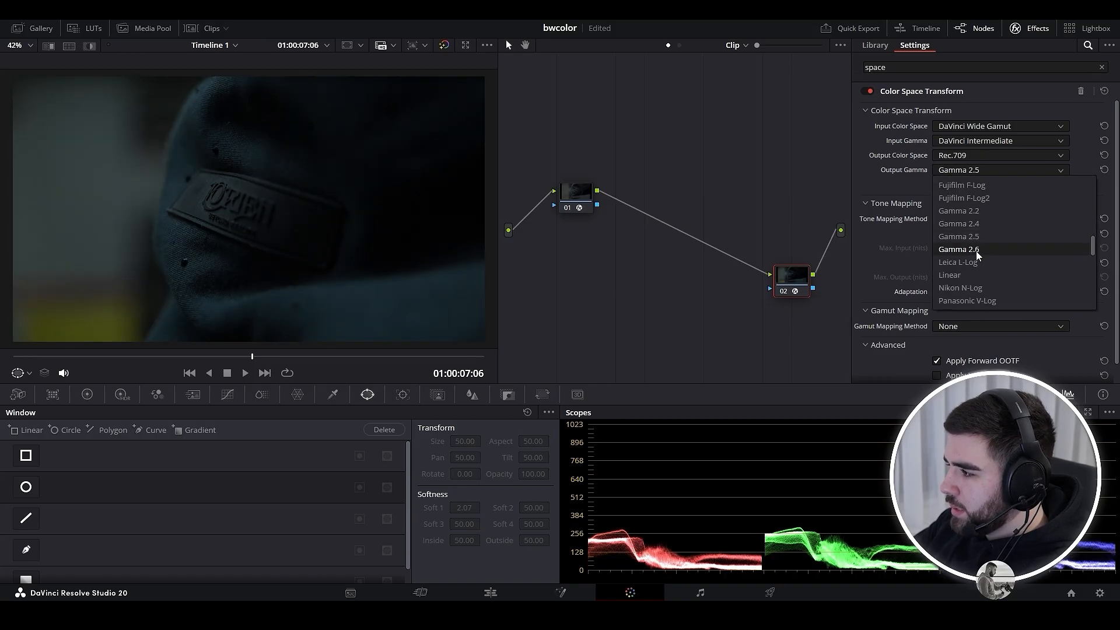
left_click(975, 249)
left_click(986, 172)
left_click(978, 212)
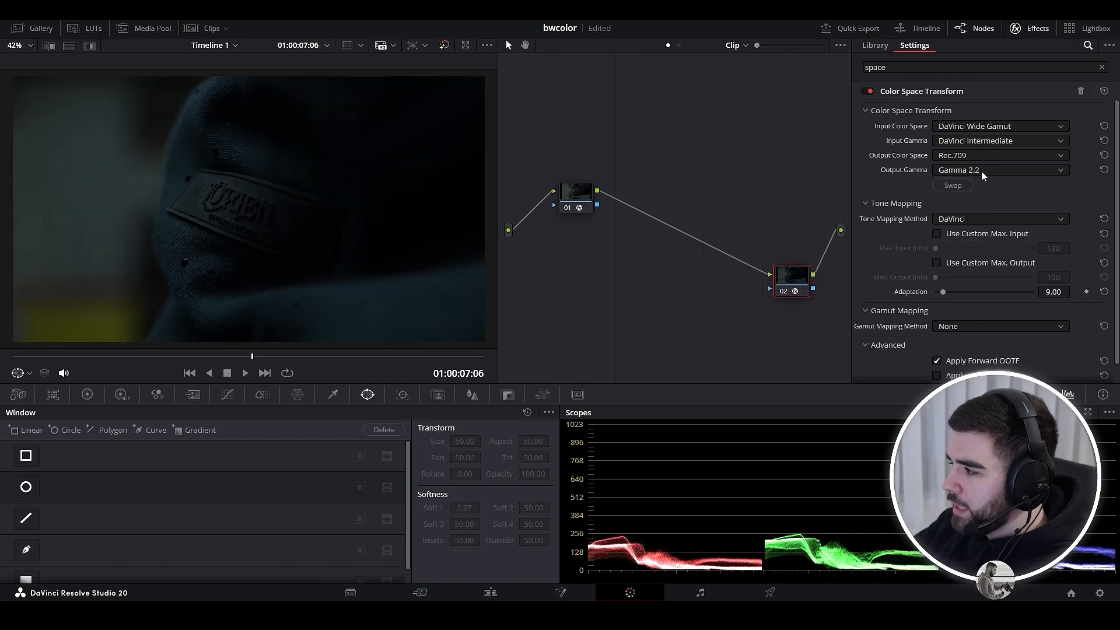
left_click(981, 169)
left_click(978, 224)
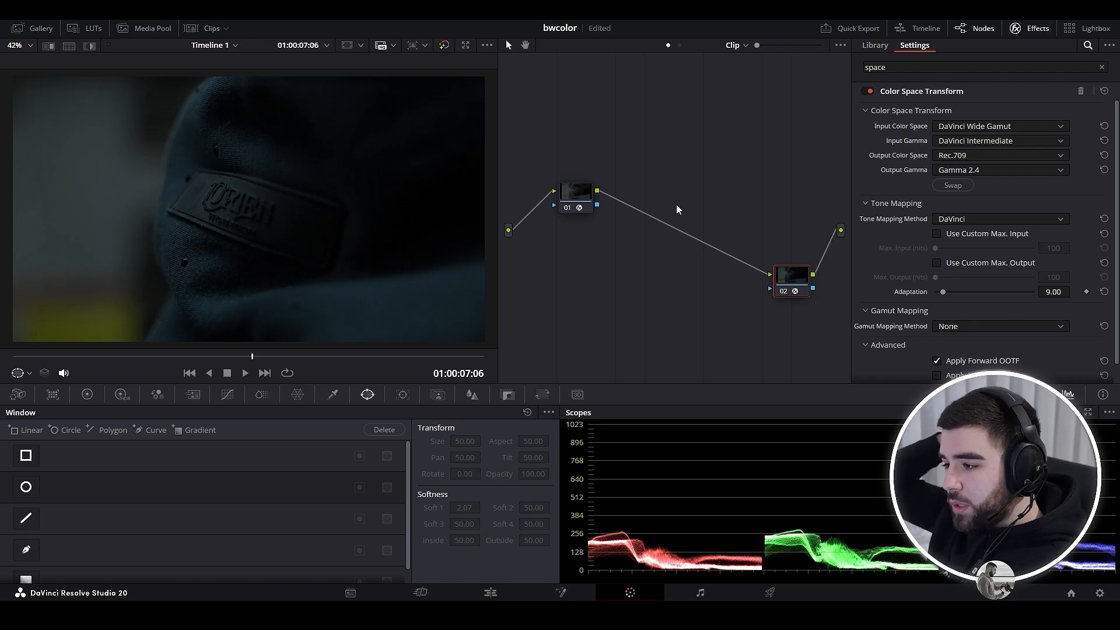
left_click(979, 172)
left_click(978, 172)
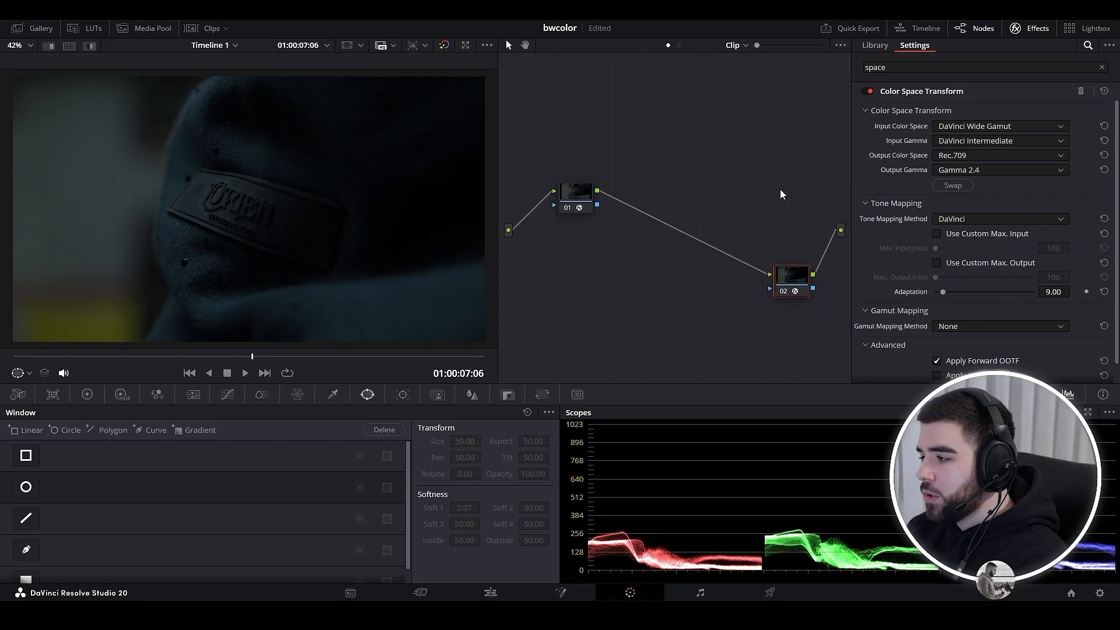
left_click(975, 172)
left_click(976, 171)
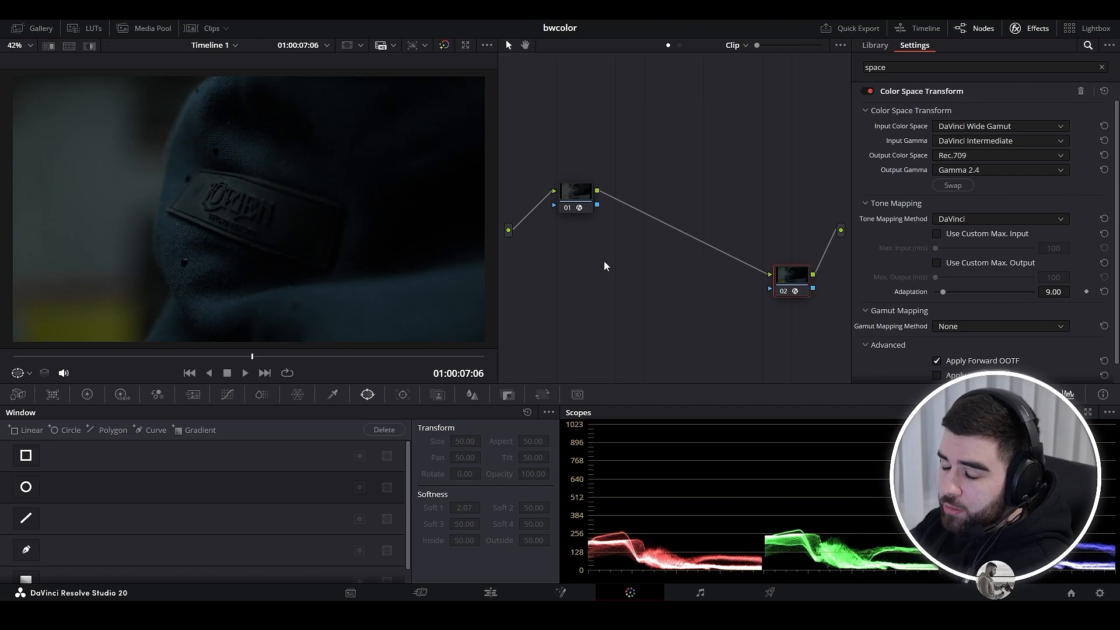
left_click(1006, 172)
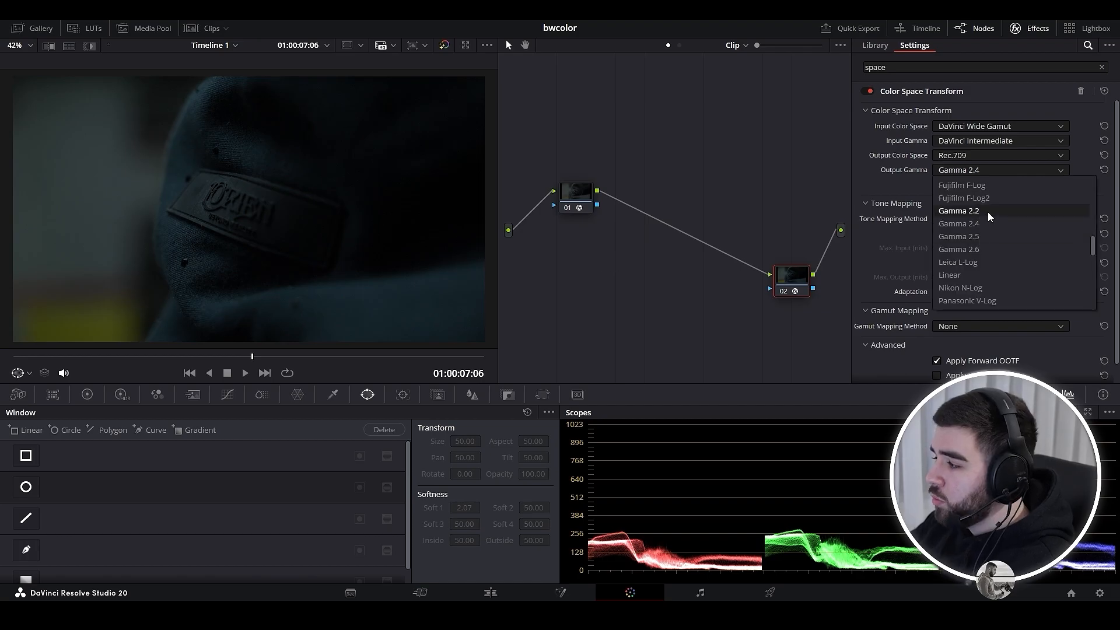
left_click(995, 169)
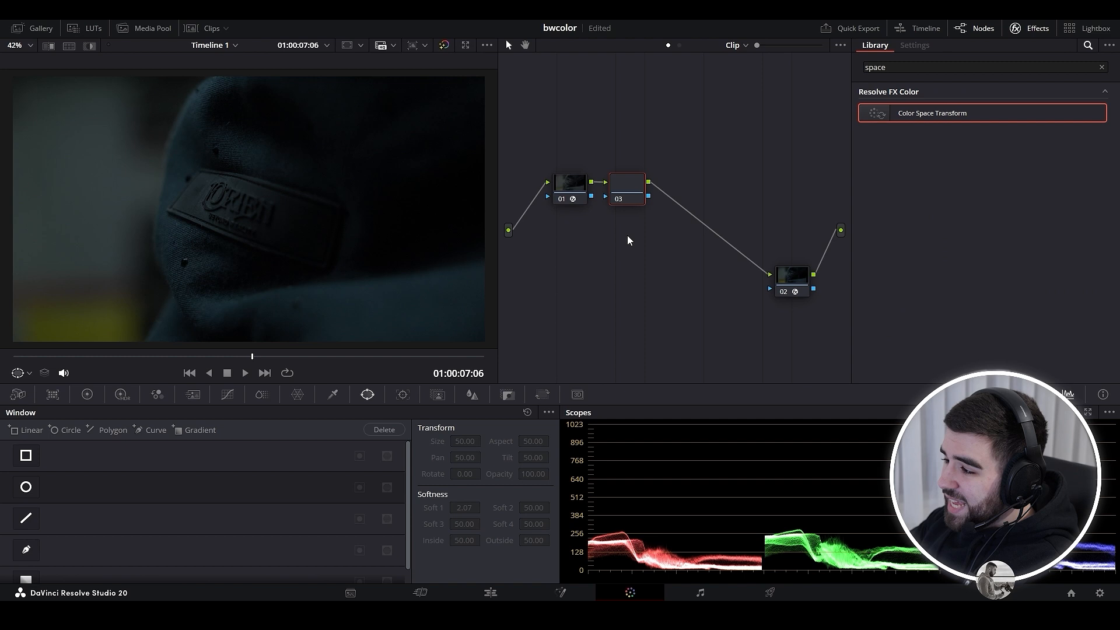
Insert a serial node between the two Color Space Transform nodes and space the nodes out, with the primaries color wheels displayed.
left_click_drag(626, 189, 633, 189)
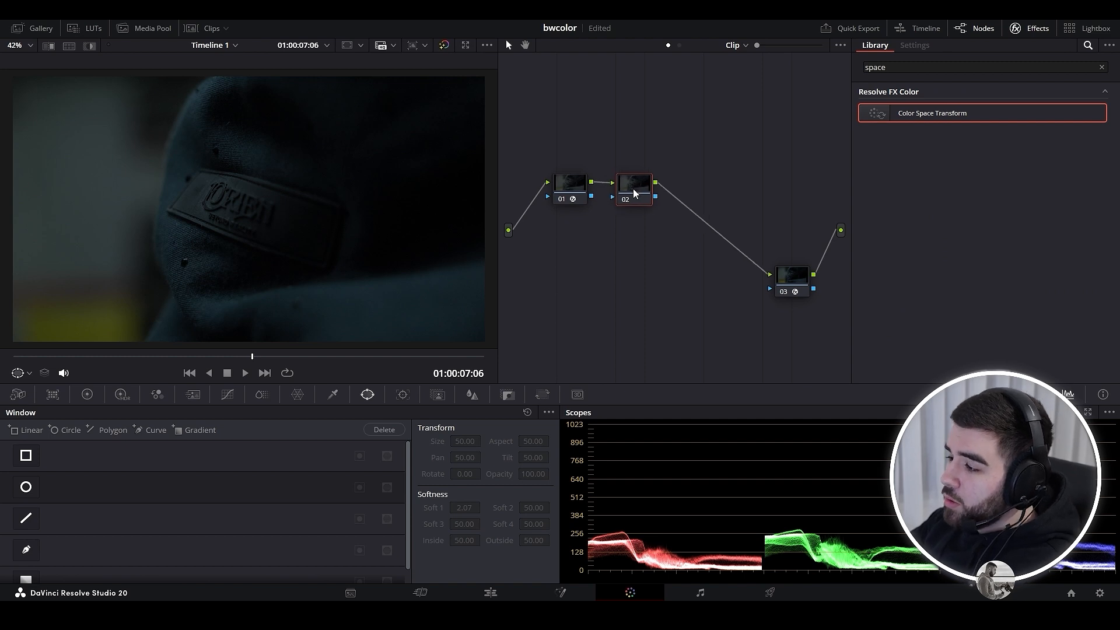
left_click(88, 395)
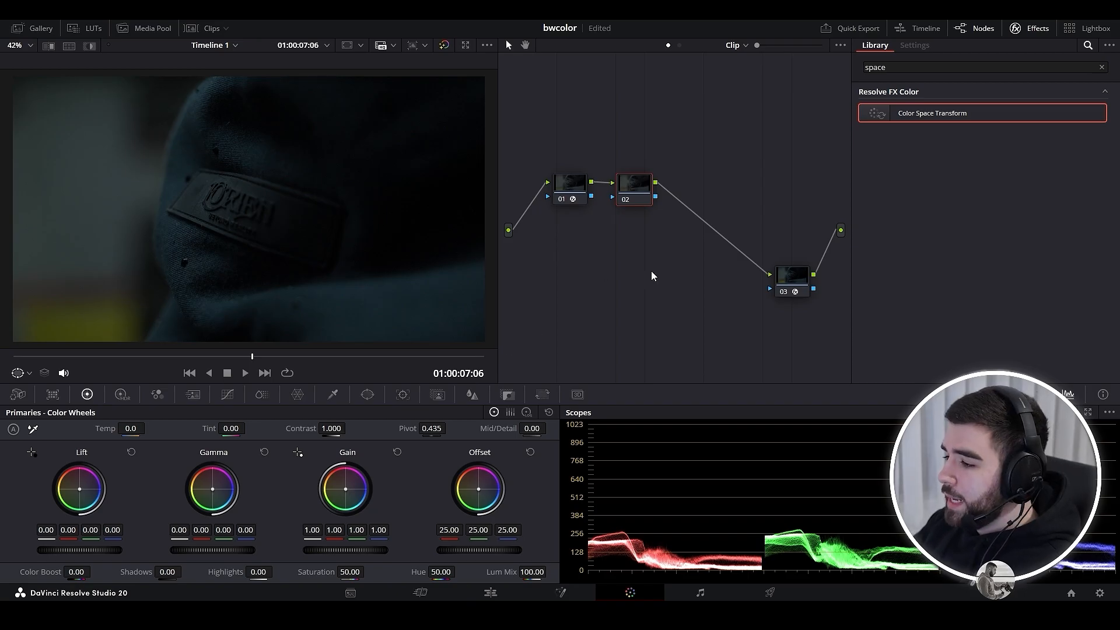
mouse_move(640, 197)
left_mouse_down()
mouse_move(650, 205)
mouse_move(638, 196)
left_mouse_up()
left_click_drag(807, 293, 809, 339)
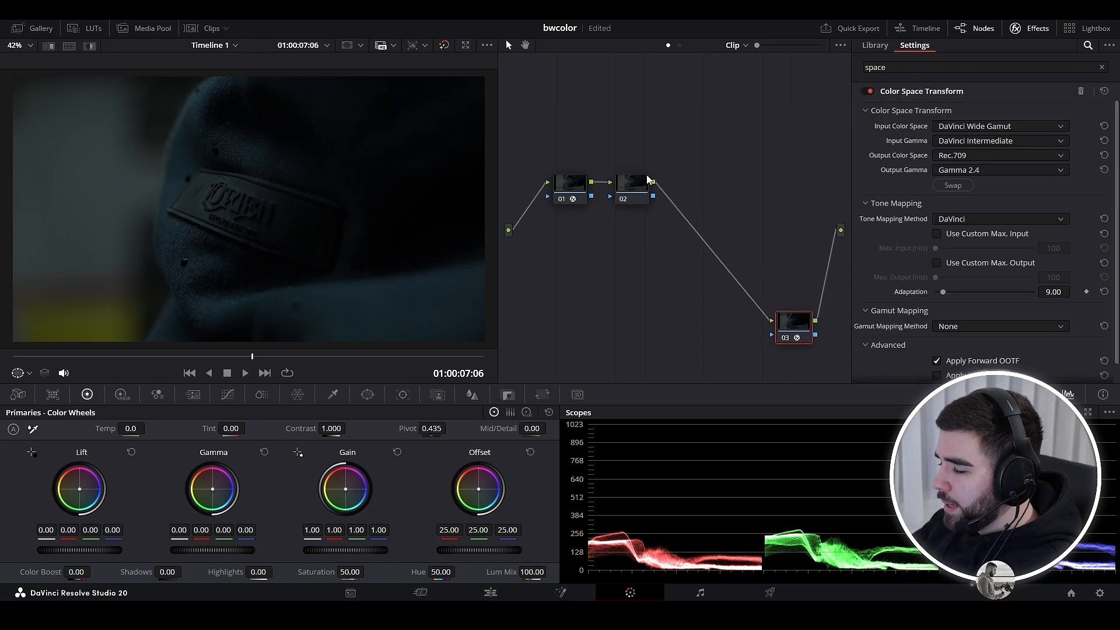
Desaturate the close-up clip by setting node 02's saturation to 0.
left_click(632, 176)
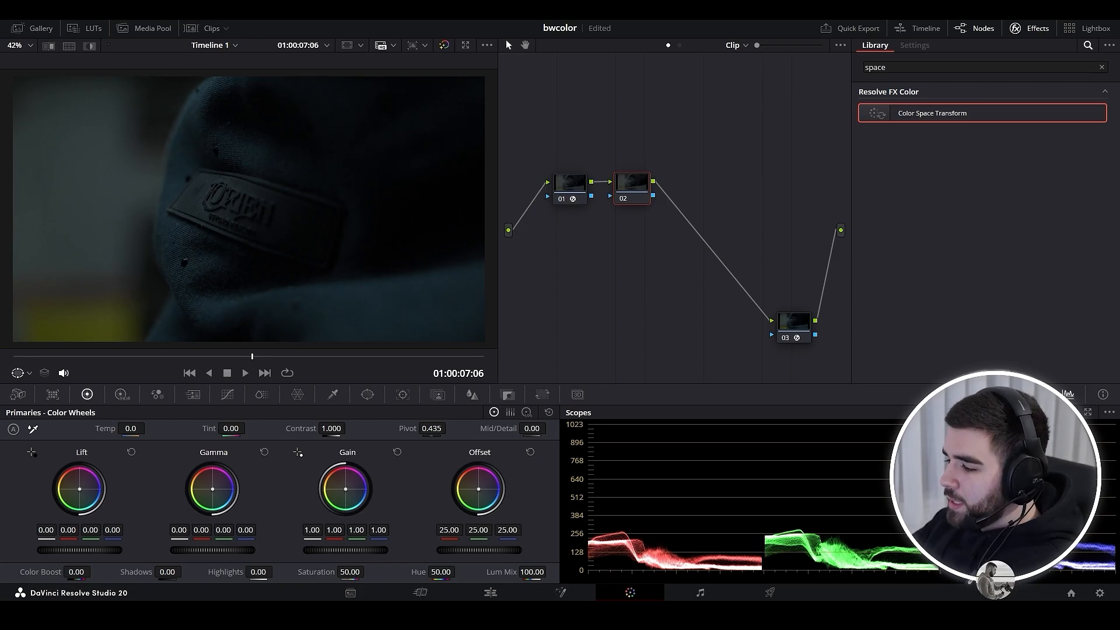
left_click_drag(354, 571, 292, 571)
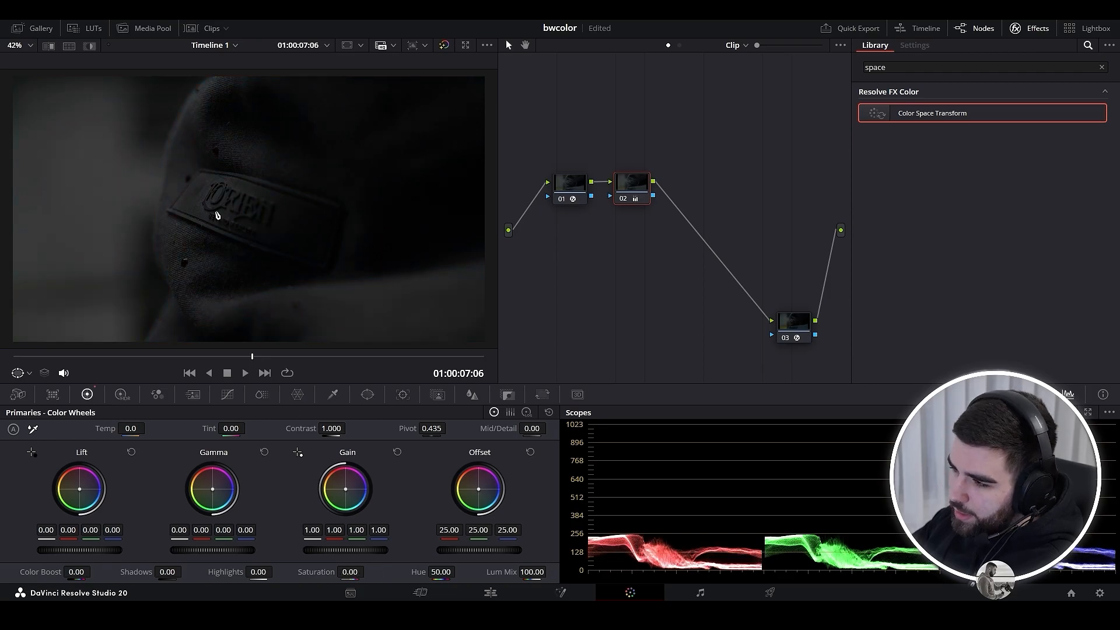
scroll(227, 210, "down", 1)
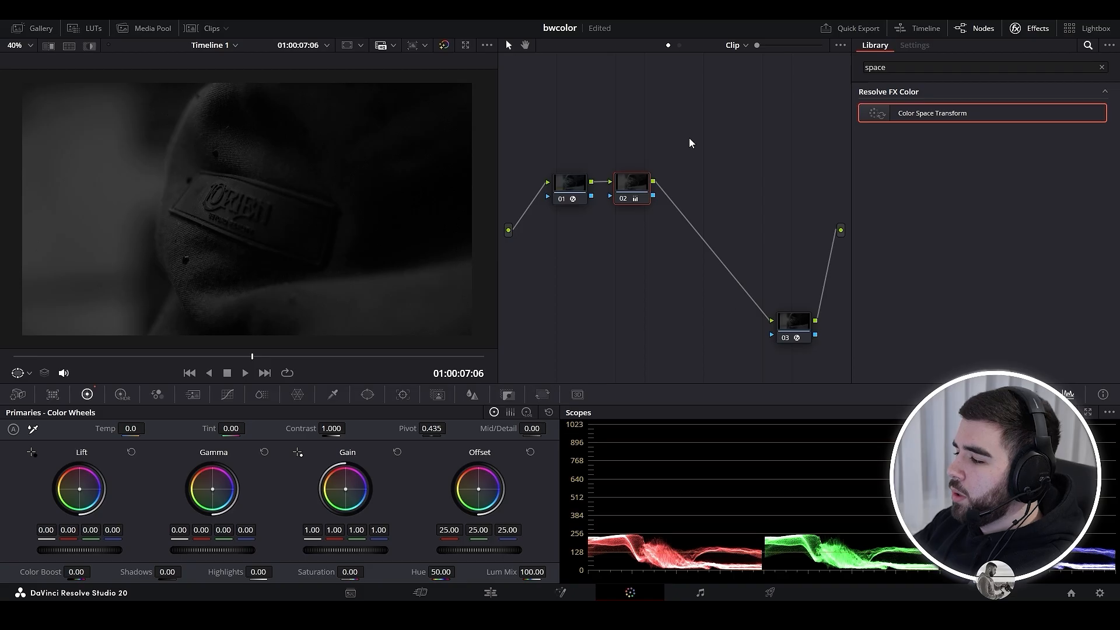
Add serial nodes 03 and 04, raising node 03's HDR Global exposure slightly above 0.43 and setting node 04's HDR Shadow exposure to -0.15.
key("alt+s")
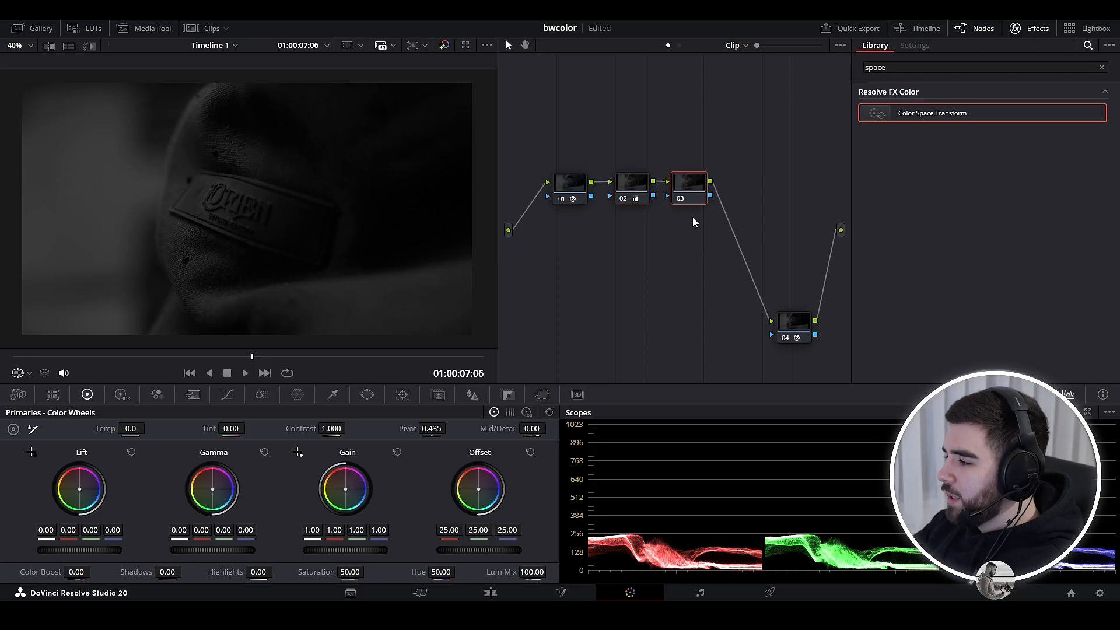
left_click(121, 399)
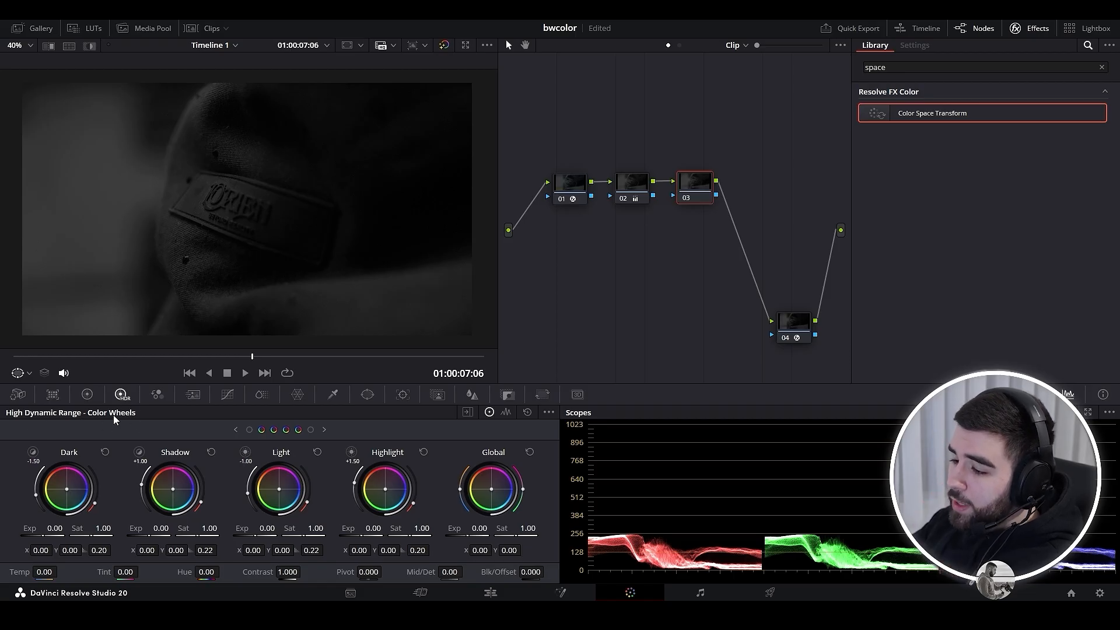
left_click_drag(469, 534, 496, 534)
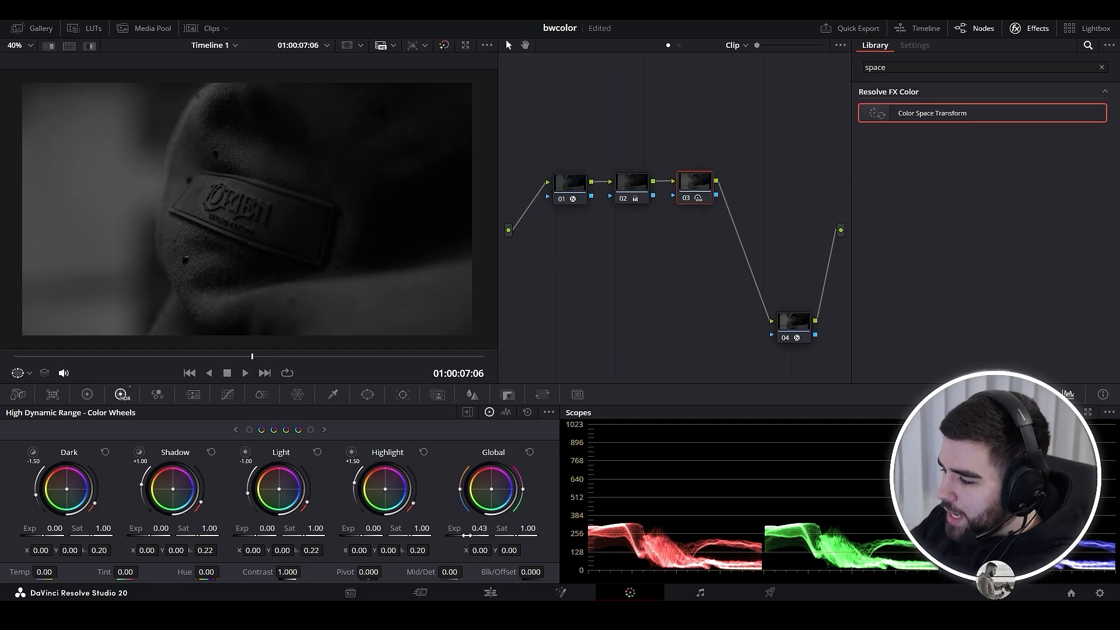
left_click_drag(467, 534, 475, 535)
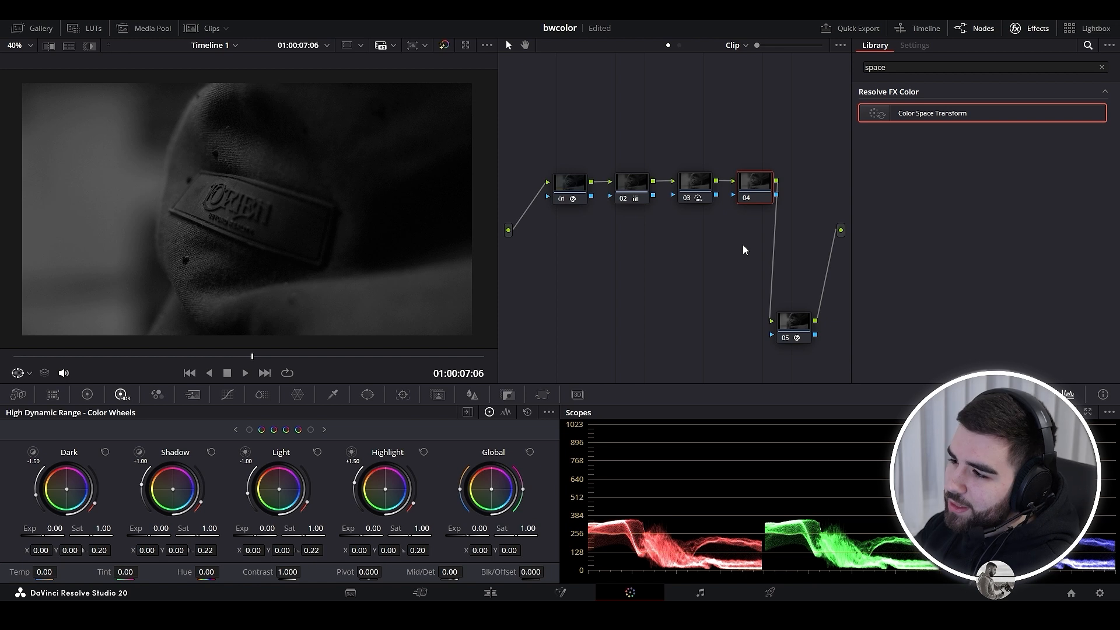
key("ctrl+s")
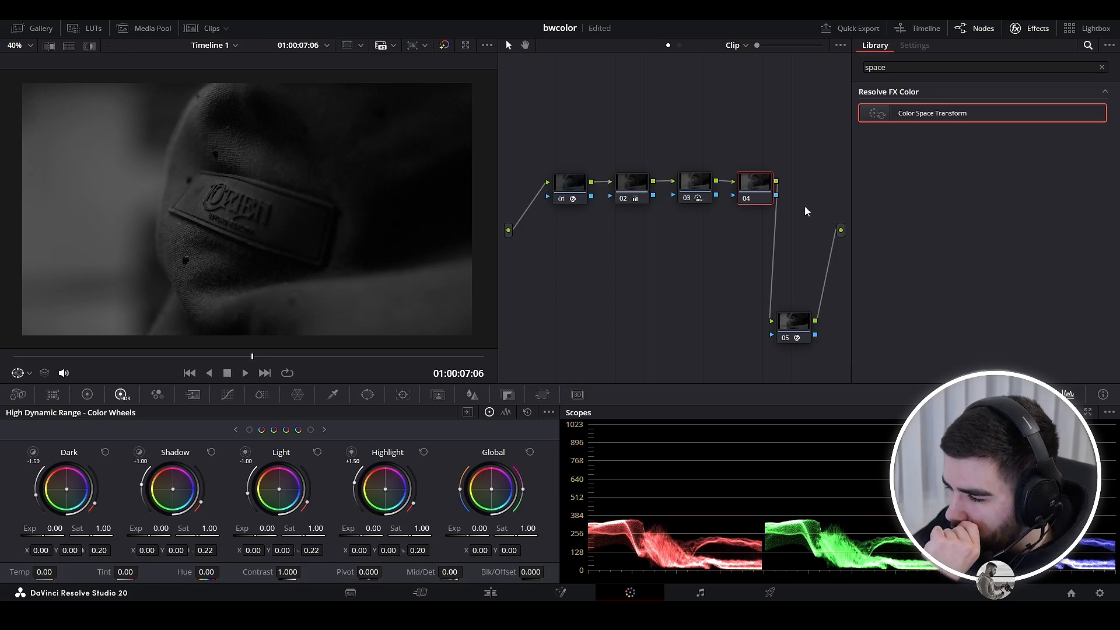
left_click_drag(151, 536, 136, 537)
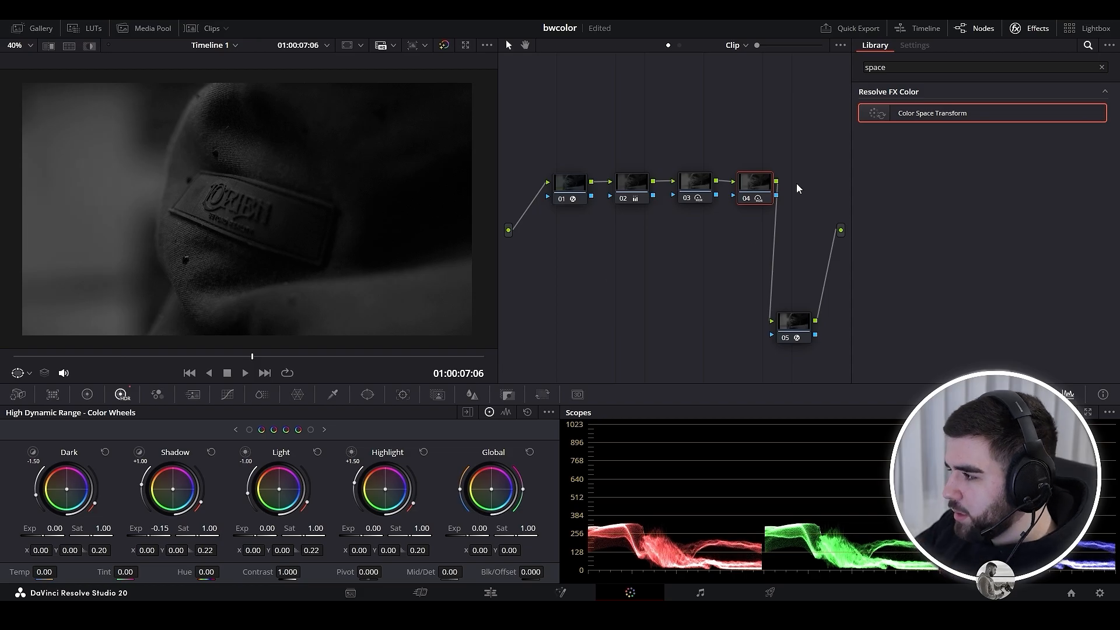
Add serial node 05 and set its primaries Lum Mix to 0 and Gamma to 0.01 in all channels.
key("alt+s")
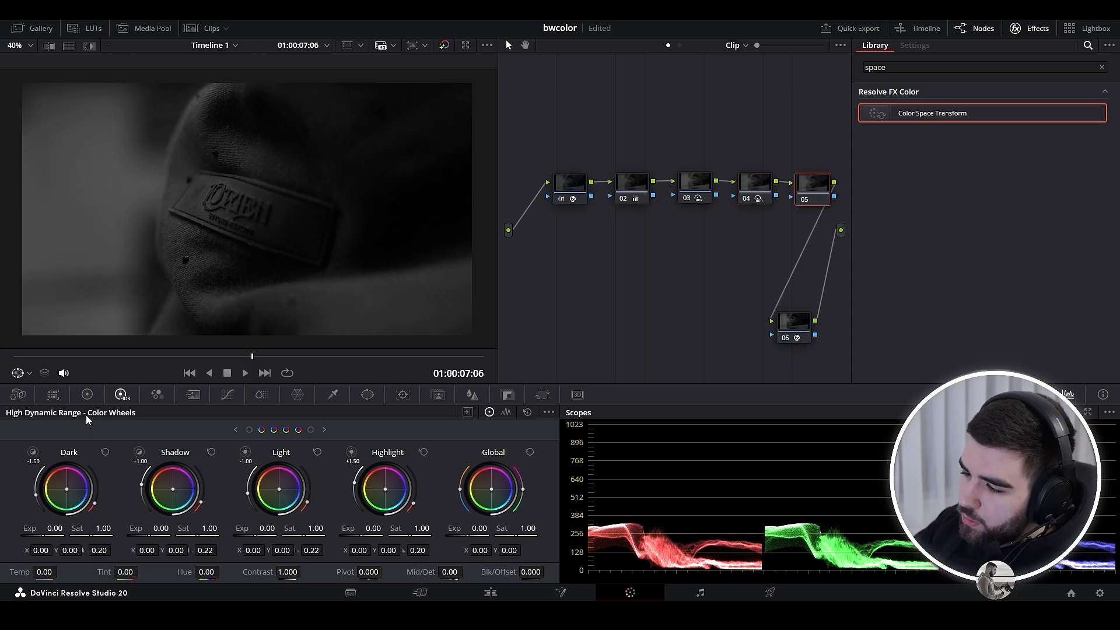
left_click(87, 394)
right_click(813, 184)
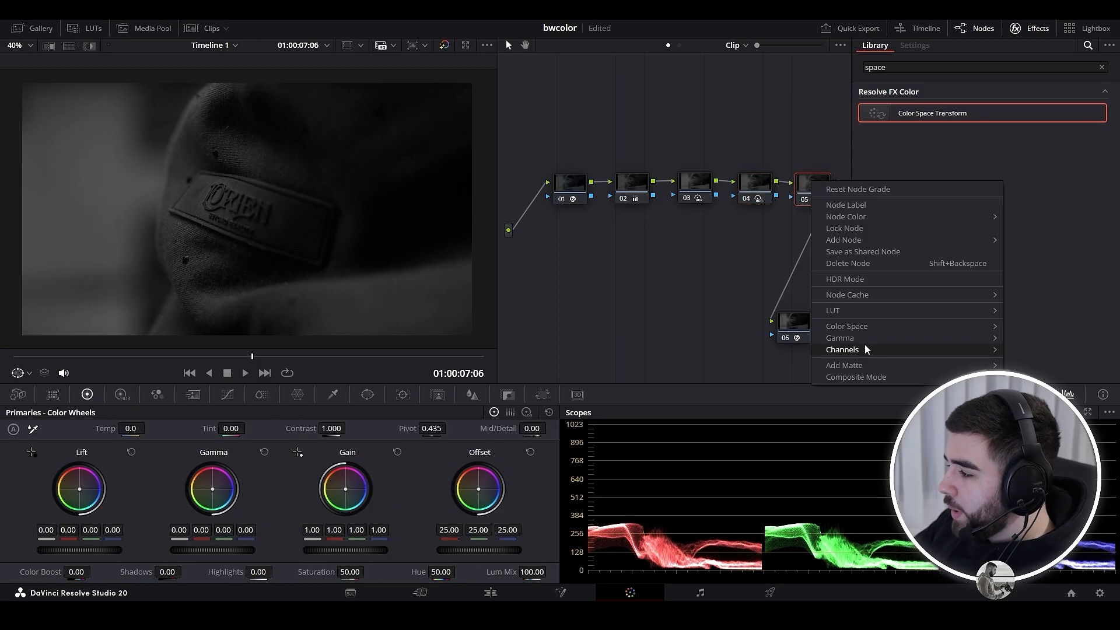
left_click(687, 23)
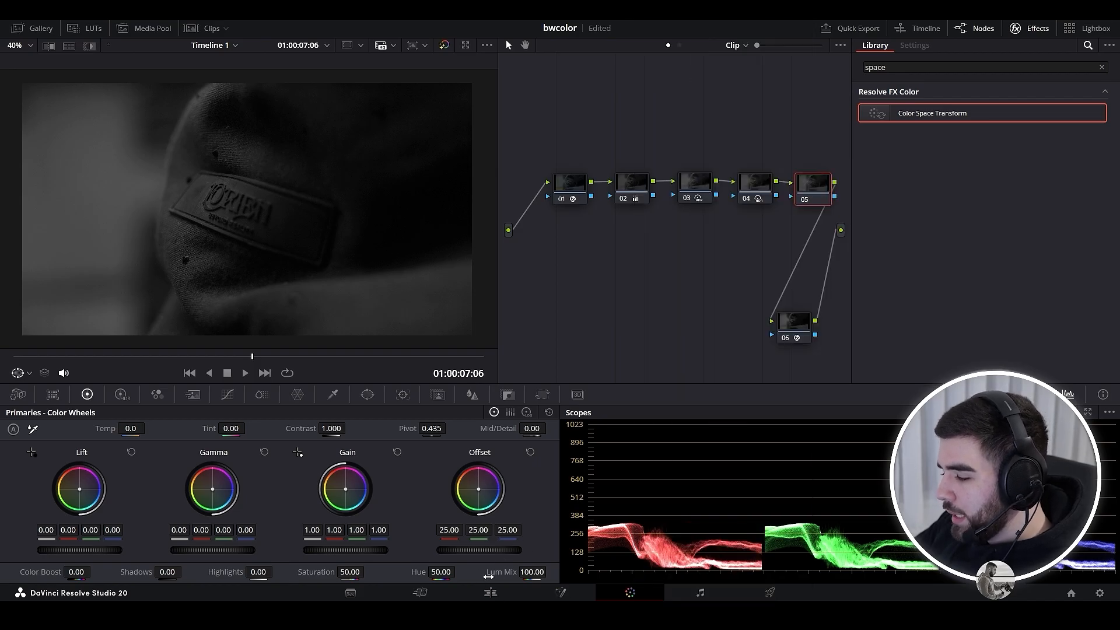
left_click_drag(531, 573, 490, 572)
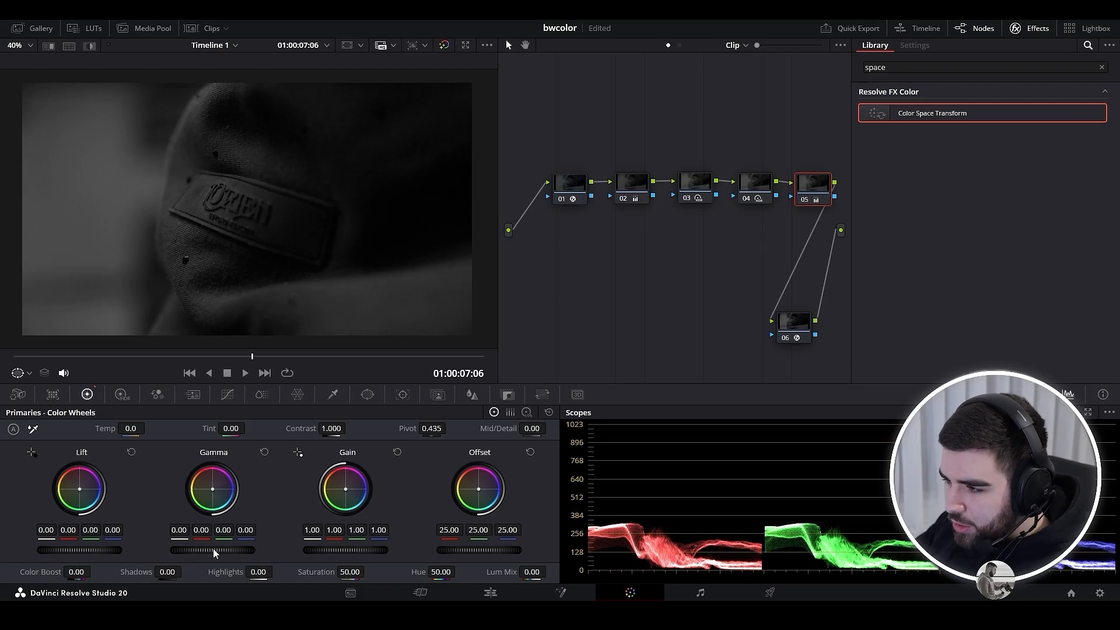
left_click_drag(212, 549, 214, 550)
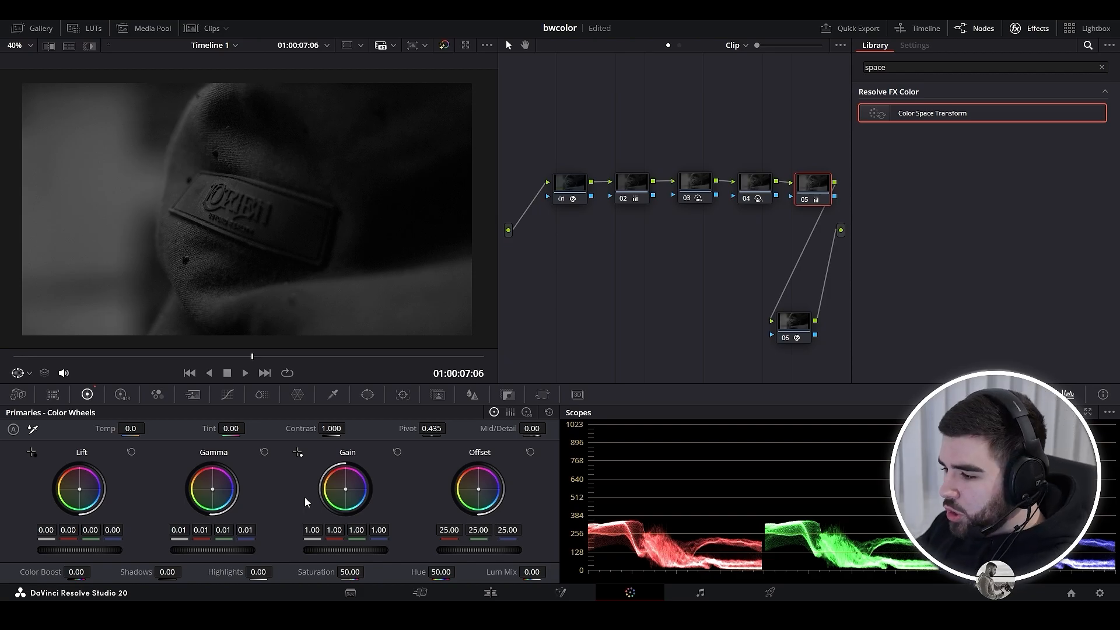
Add serial node 06, place it below node 01, and set its primaries contrast to 1.022.
key("alt+s")
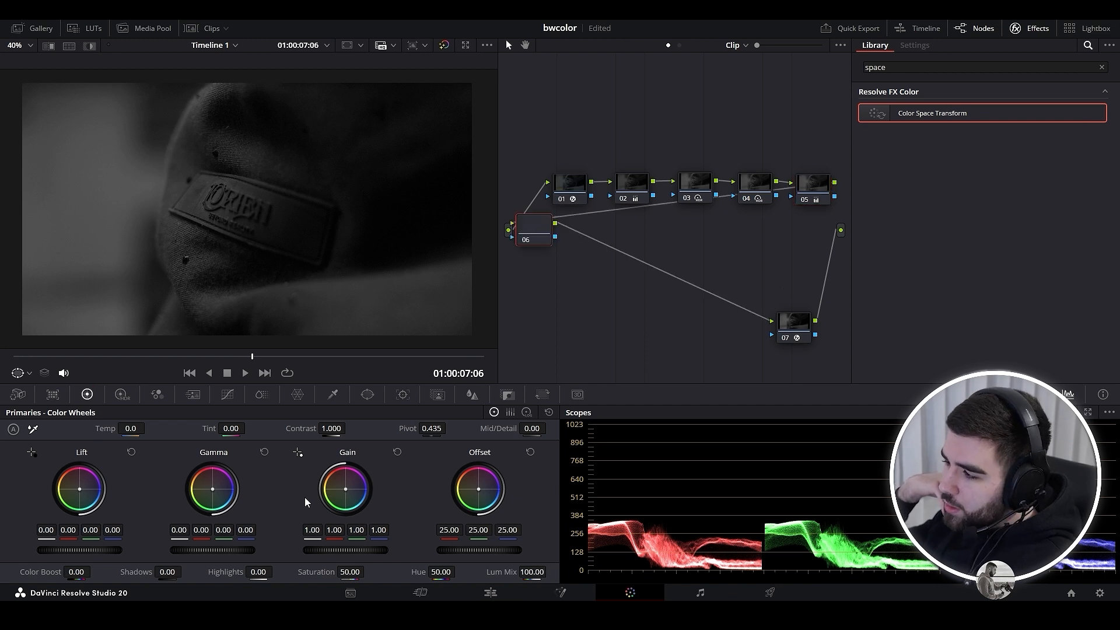
left_click_drag(540, 227, 589, 242)
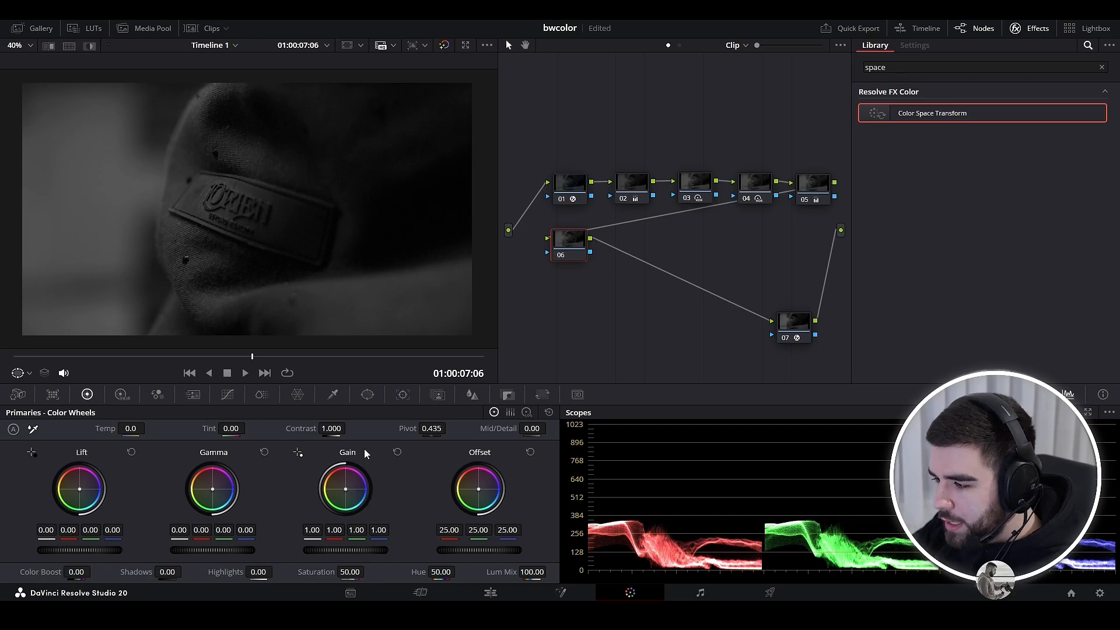
left_click_drag(338, 428, 348, 427)
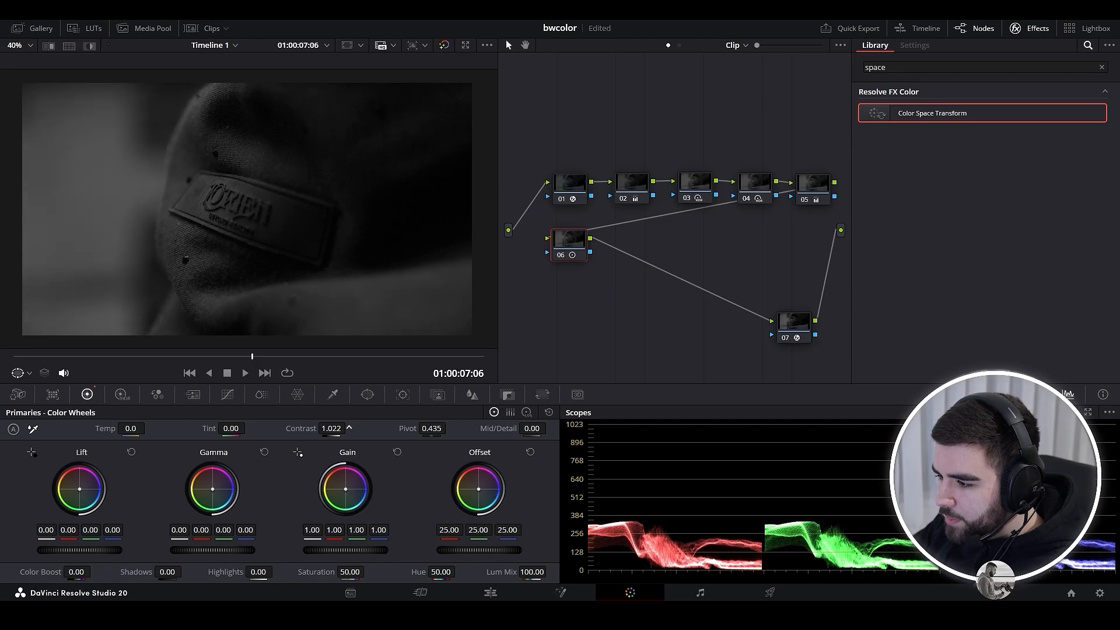
Add serial node 07, set its Log Shadow wheel to about -0.01 in each channel, and save the project.
key("alt+s")
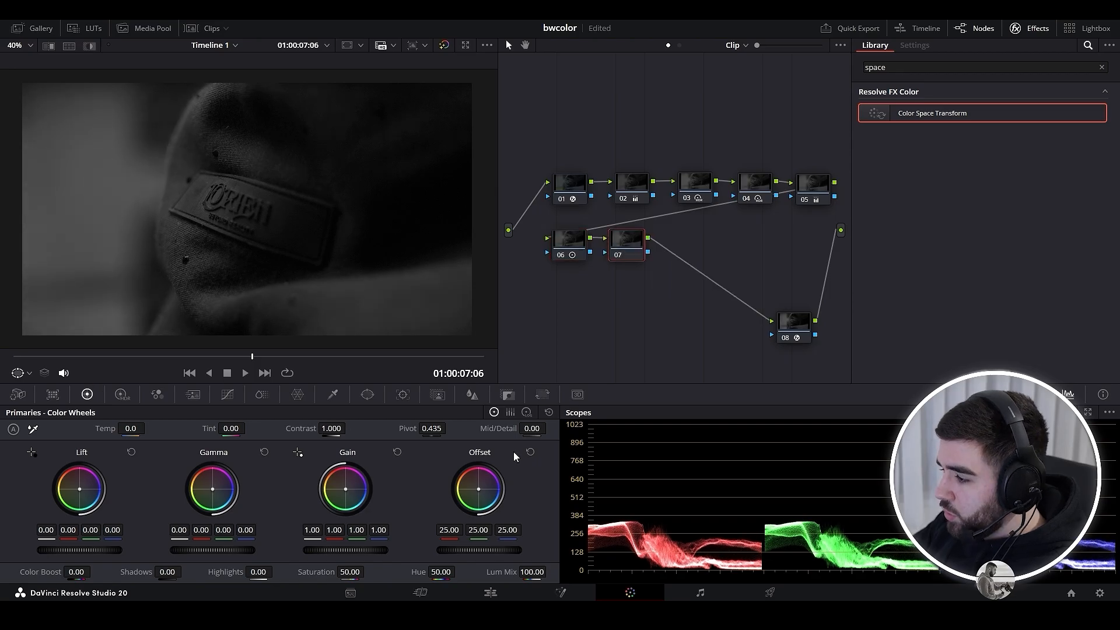
left_click(526, 412)
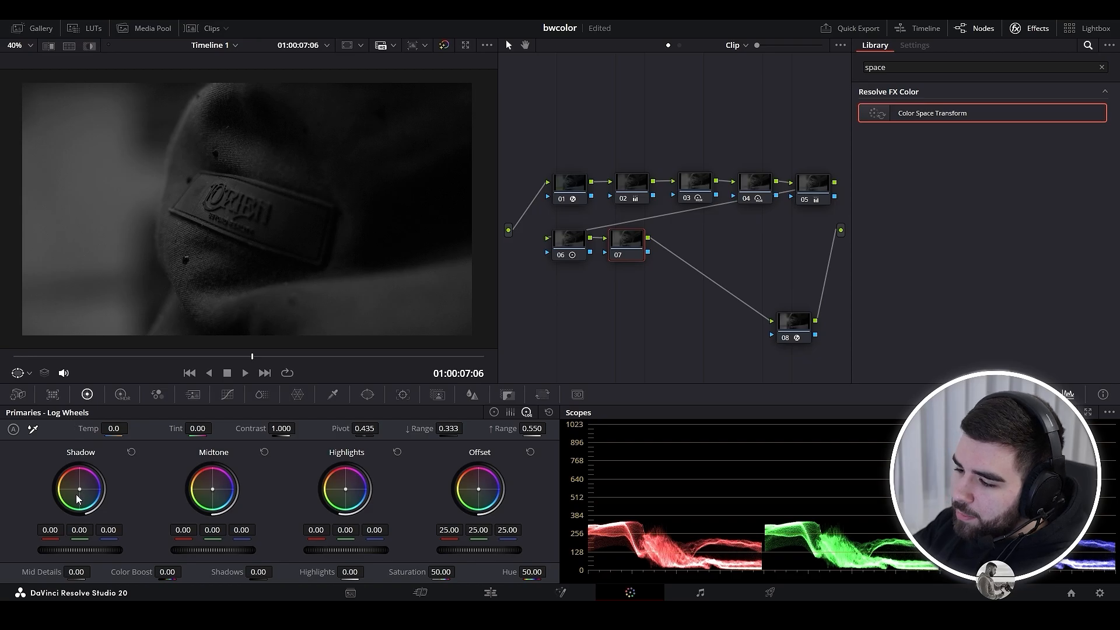
left_click_drag(50, 530, 103, 529)
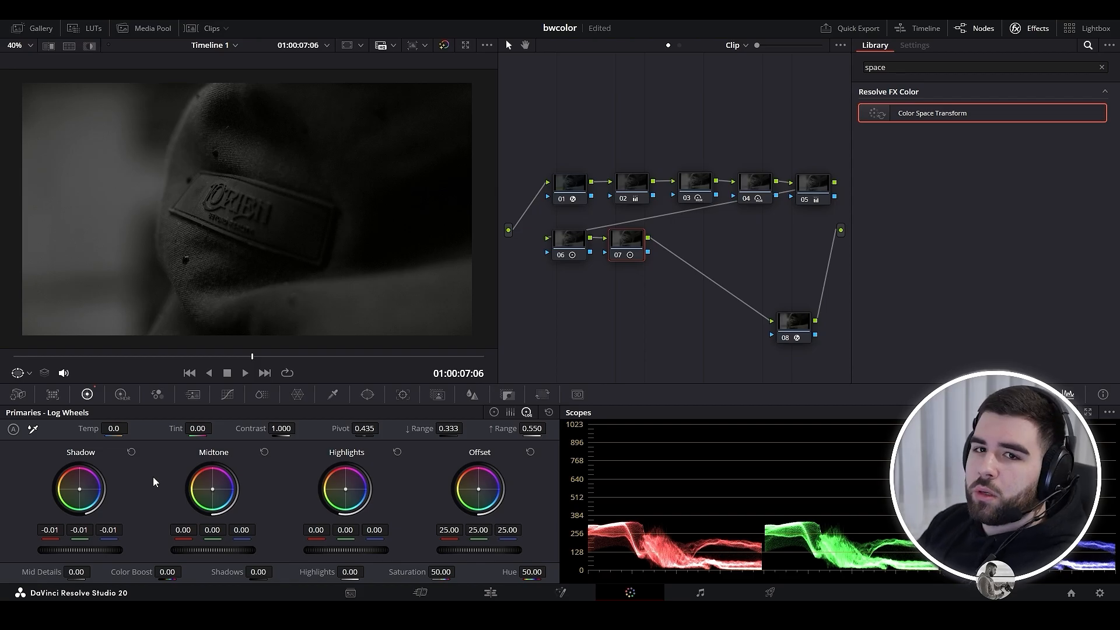
key("ctrl+s")
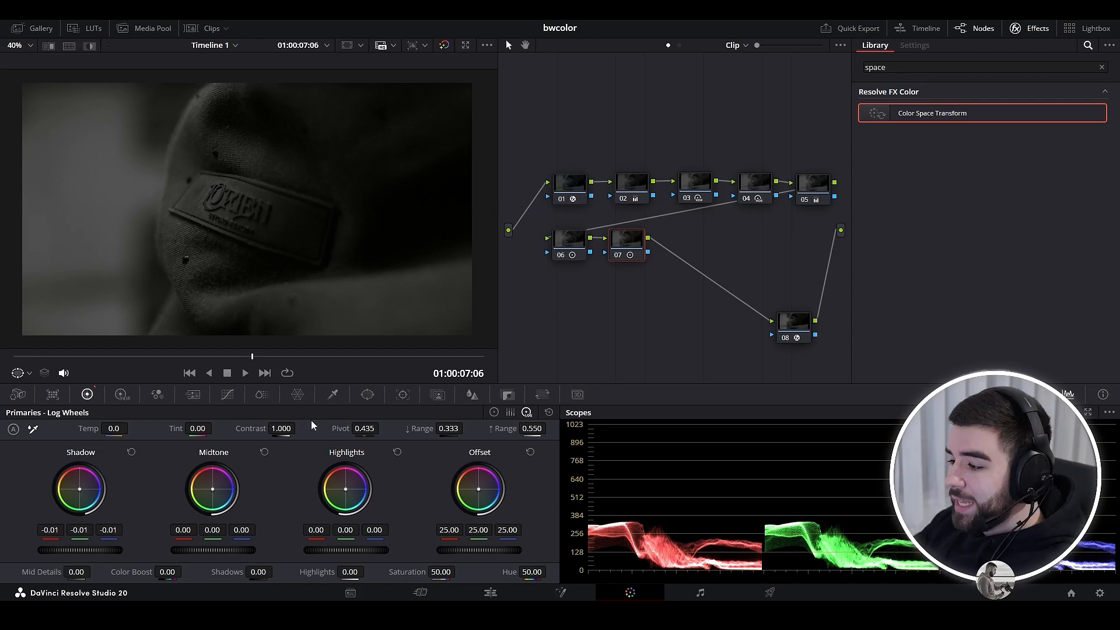
Add serial node 08 and shape its custom curve with four points, lifting the upper tones into a gentle contrast curve.
left_click(494, 411)
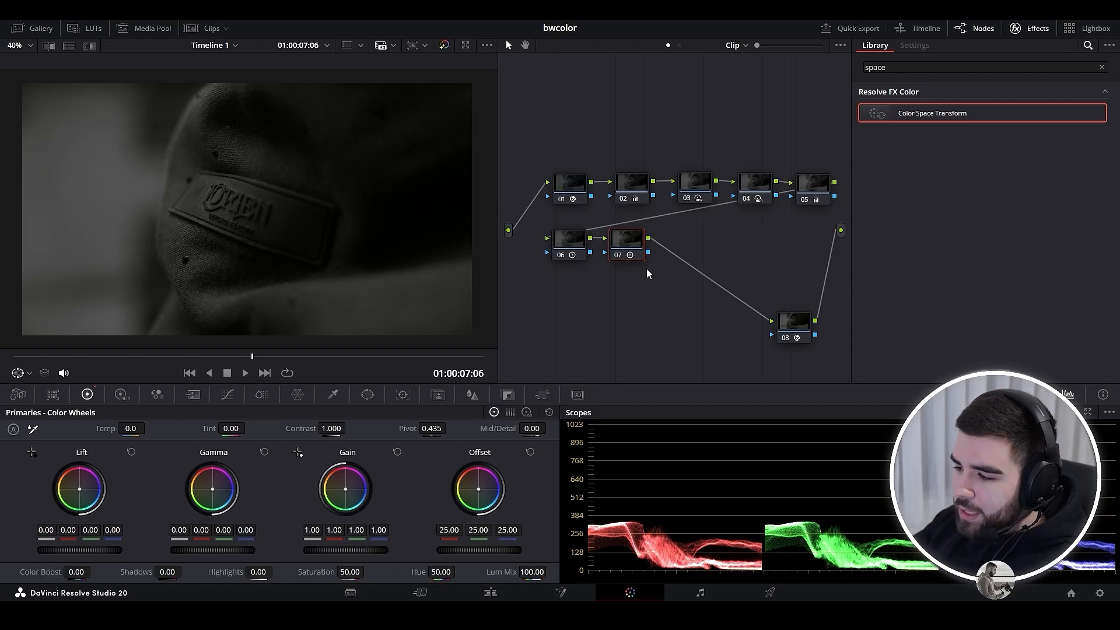
key("alt+s")
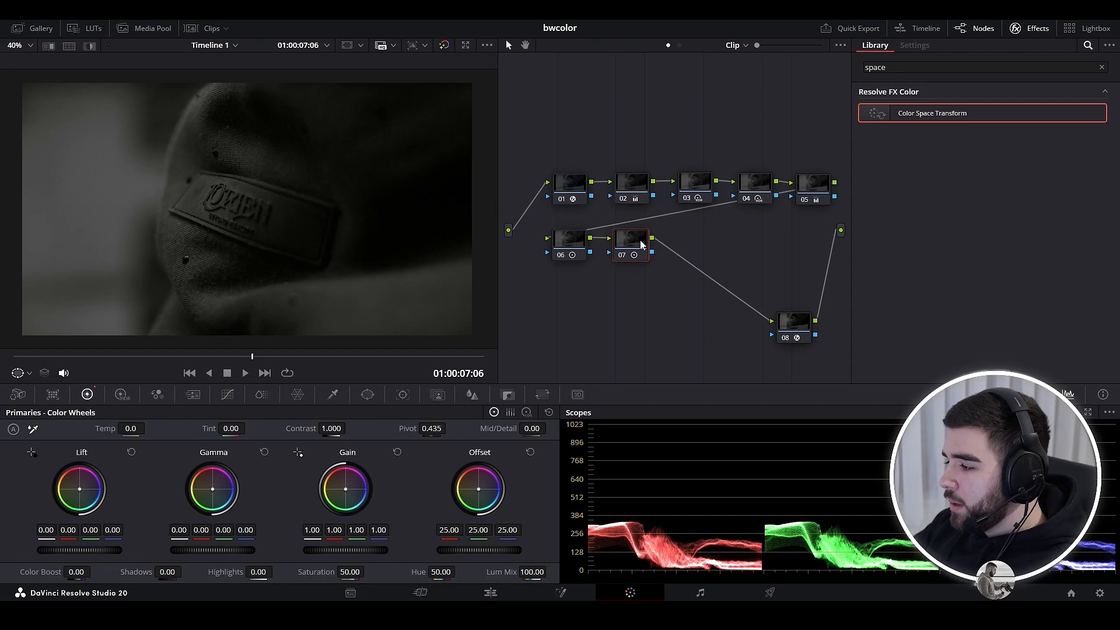
left_click(228, 395)
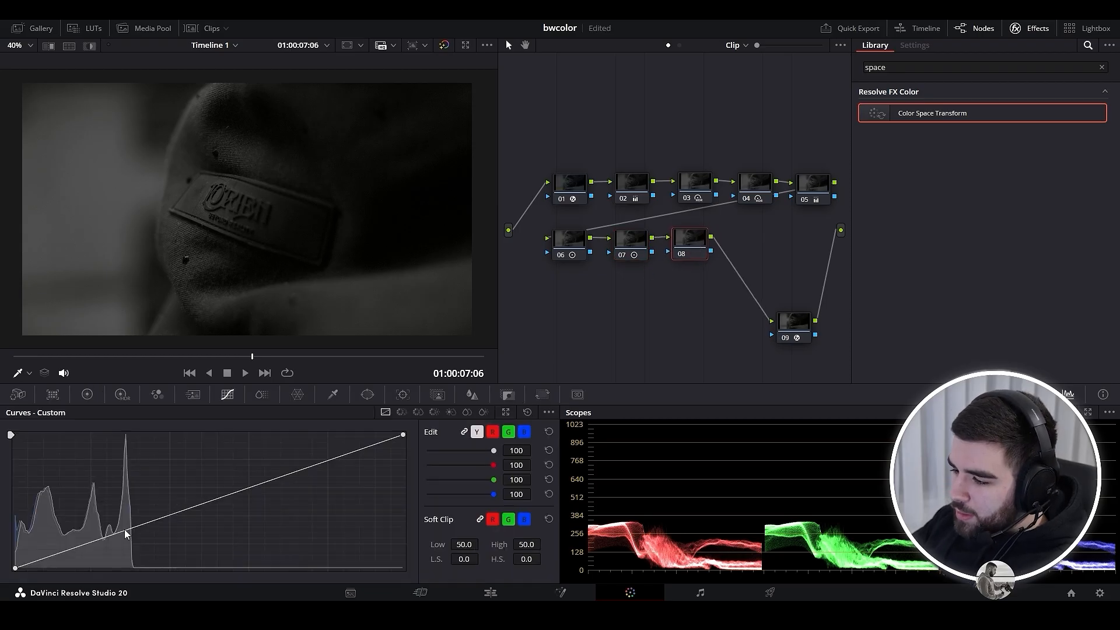
left_click_drag(121, 531, 124, 534)
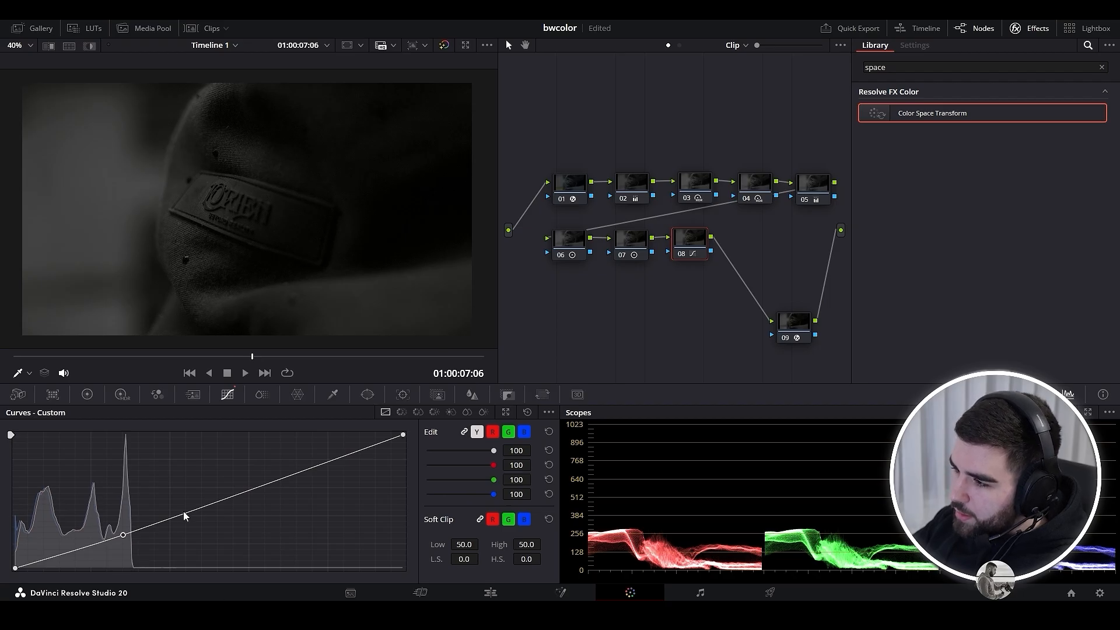
left_click_drag(184, 512, 195, 505)
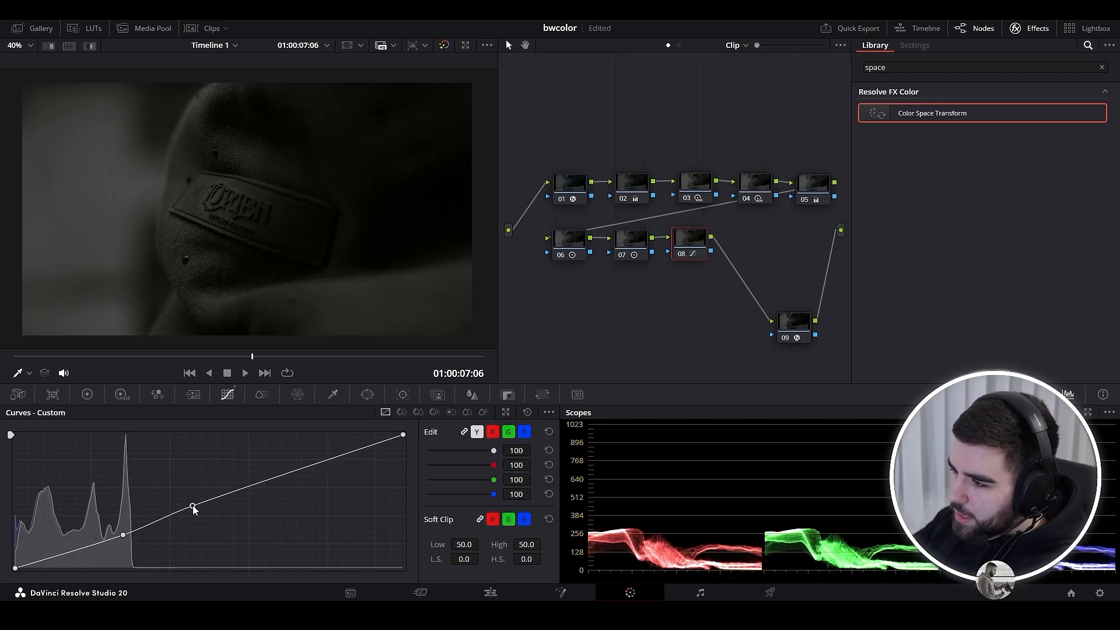
left_click_drag(267, 480, 267, 473)
left_click_drag(333, 453, 337, 449)
left_click_drag(123, 535, 117, 535)
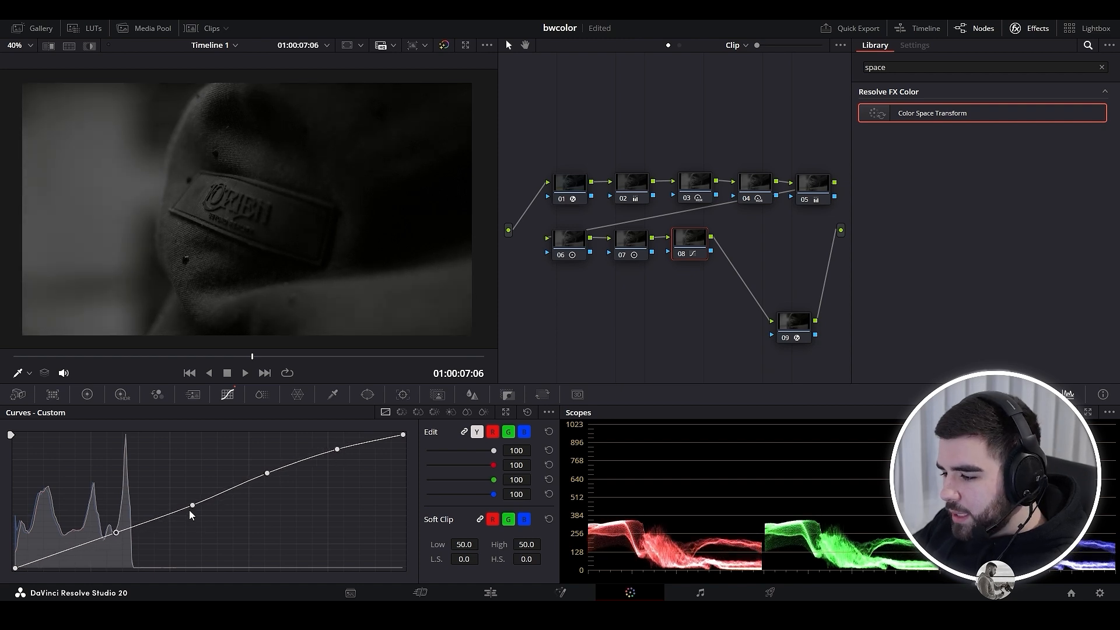
left_click_drag(189, 509, 183, 509)
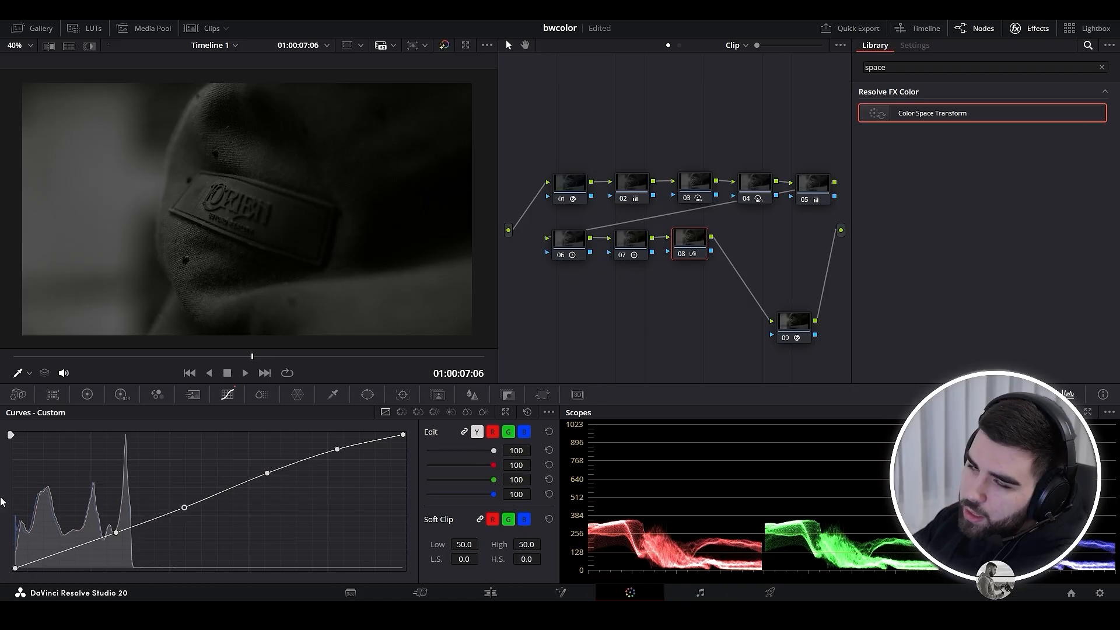
Move the output transform node lower and add serial node 09 after the curves node, with the primaries color wheels displayed.
left_click_drag(788, 324, 791, 336)
left_click(708, 257)
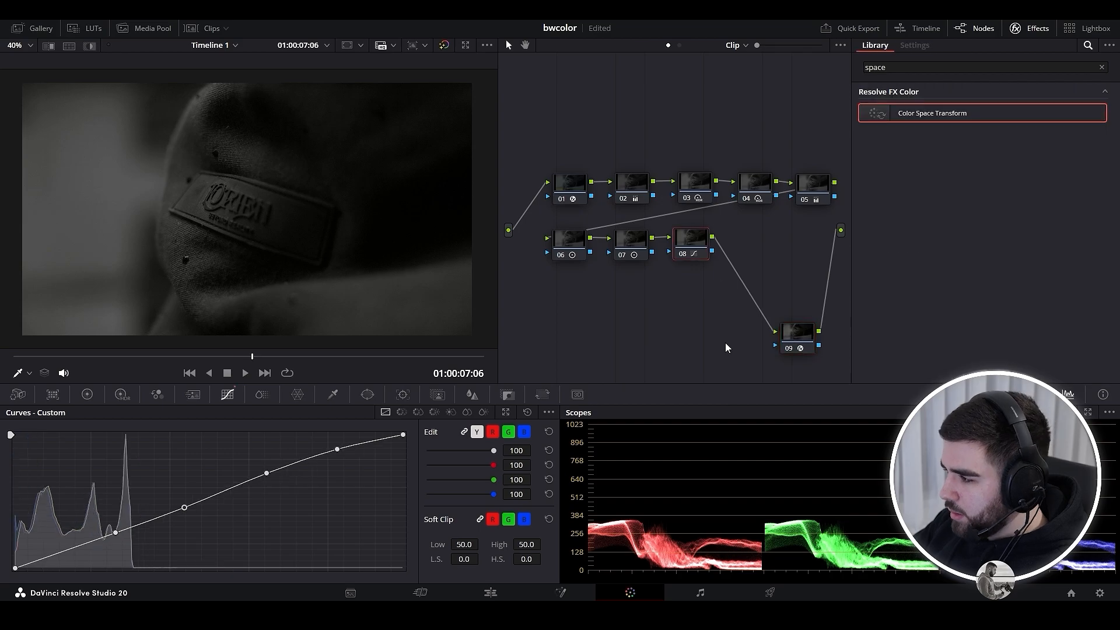
key("alt+s")
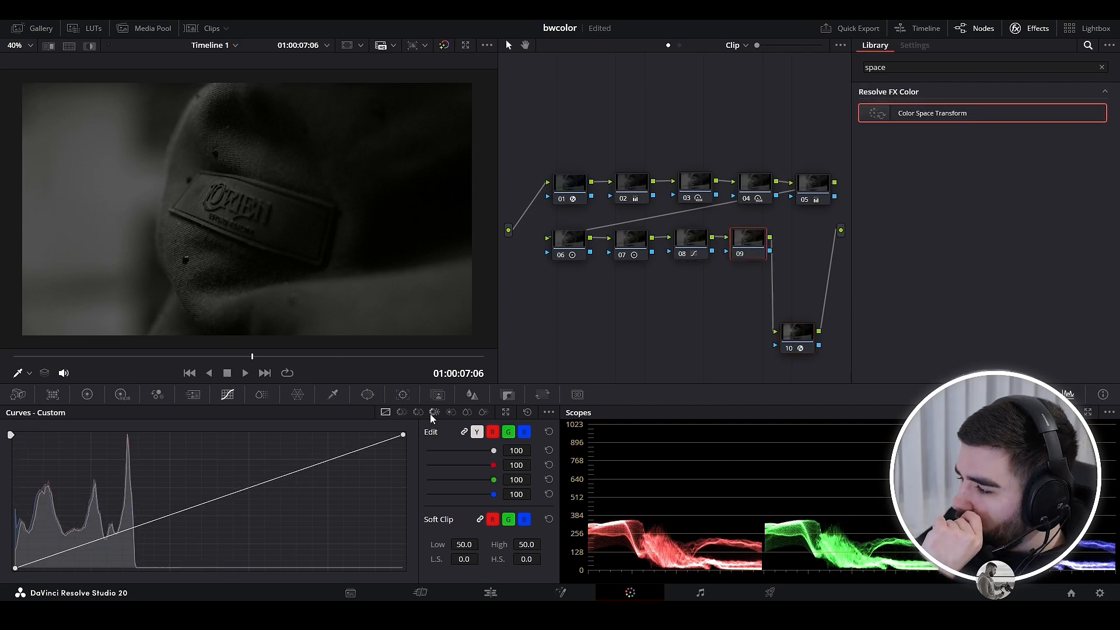
left_click(261, 394)
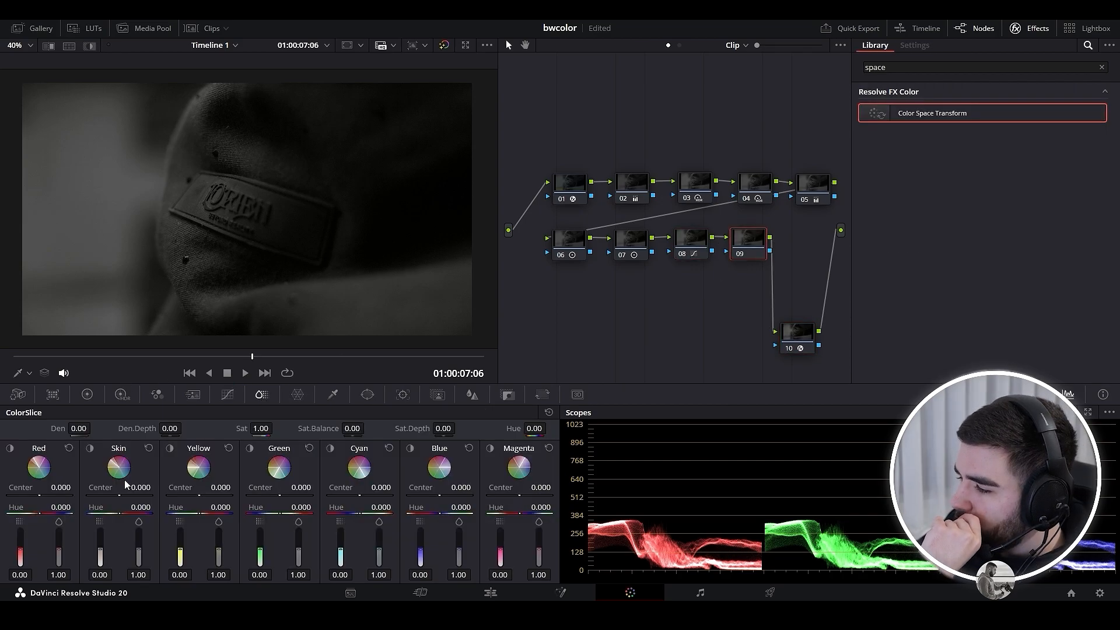
left_click(87, 395)
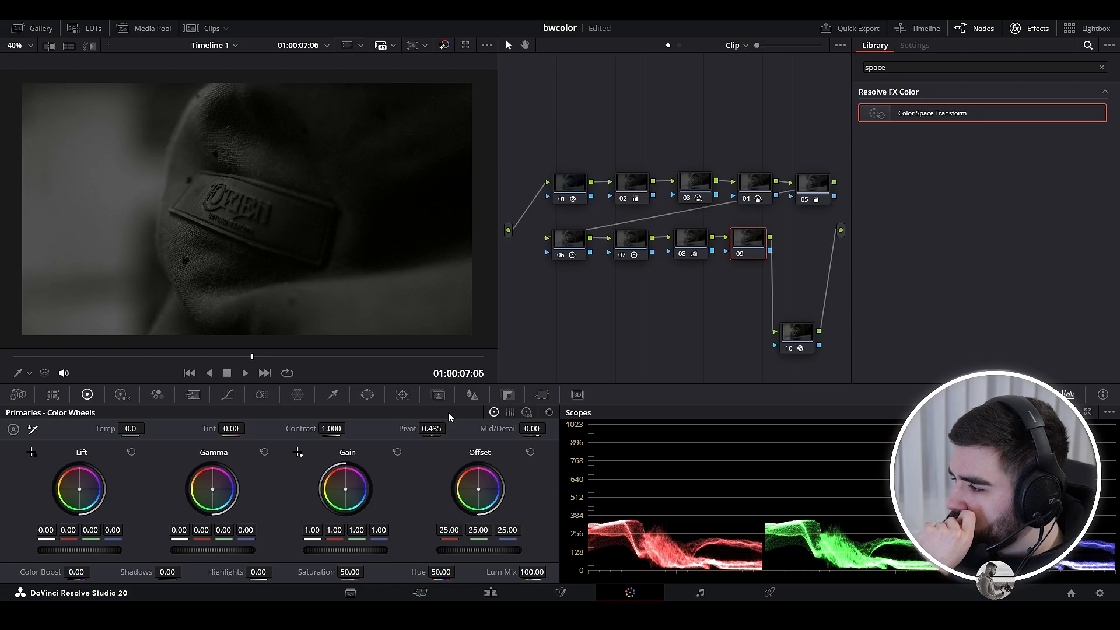
Try Mid/Detail at -1.50 on node 09, set it to 30.00, and inspect the logo patch up close.
double_click(532, 428)
type("-1.5")
key("Return")
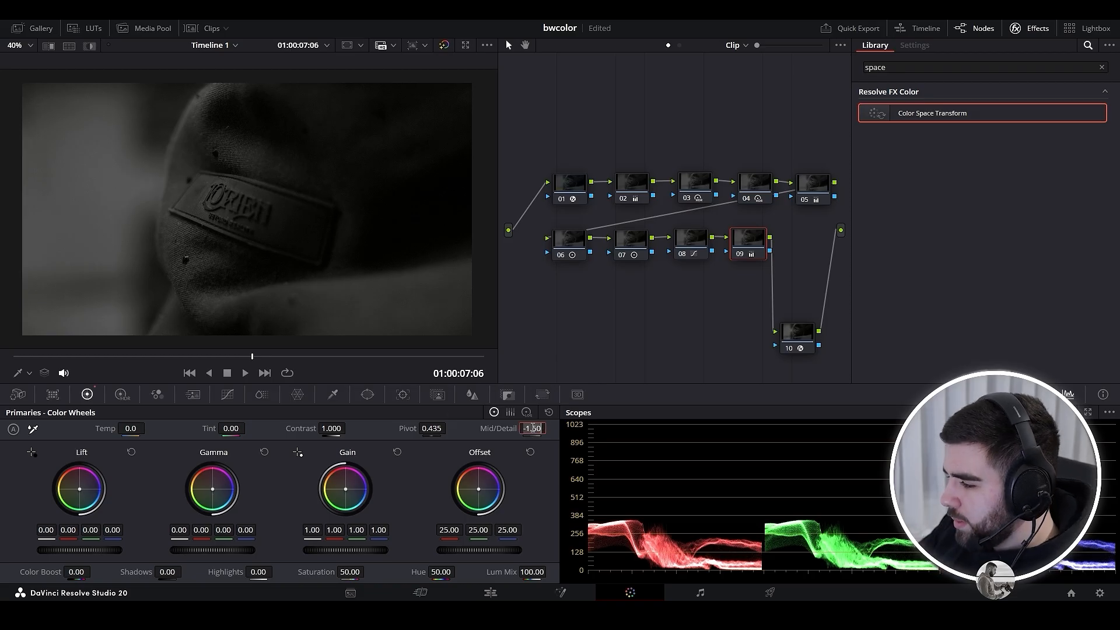
type("30")
key("Return")
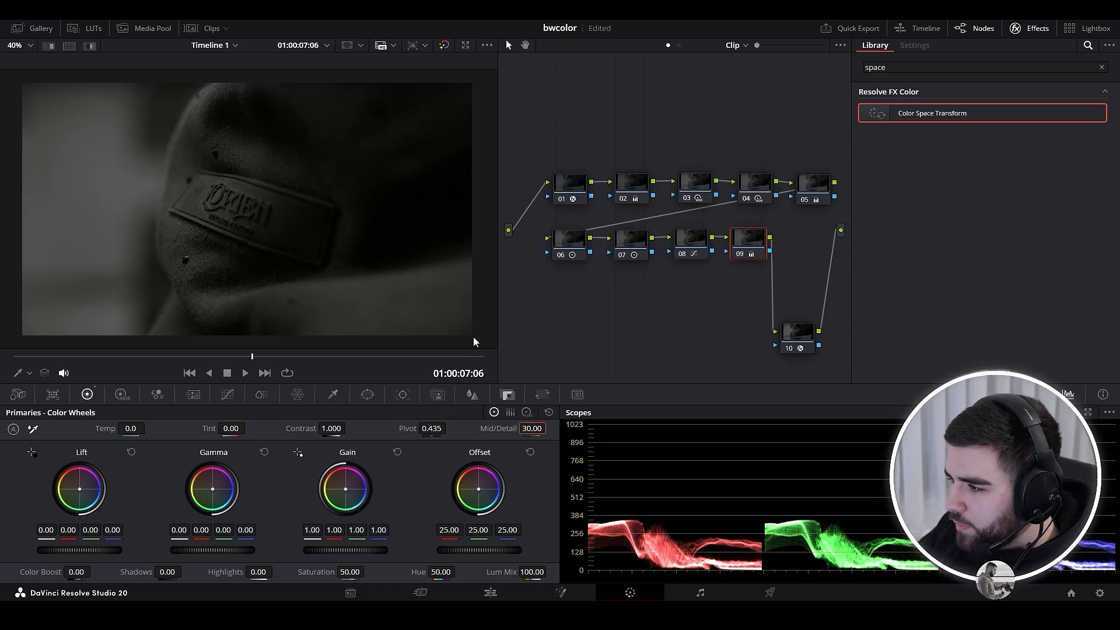
scroll(320, 255, "up", 3)
scroll(181, 213, "up", 3)
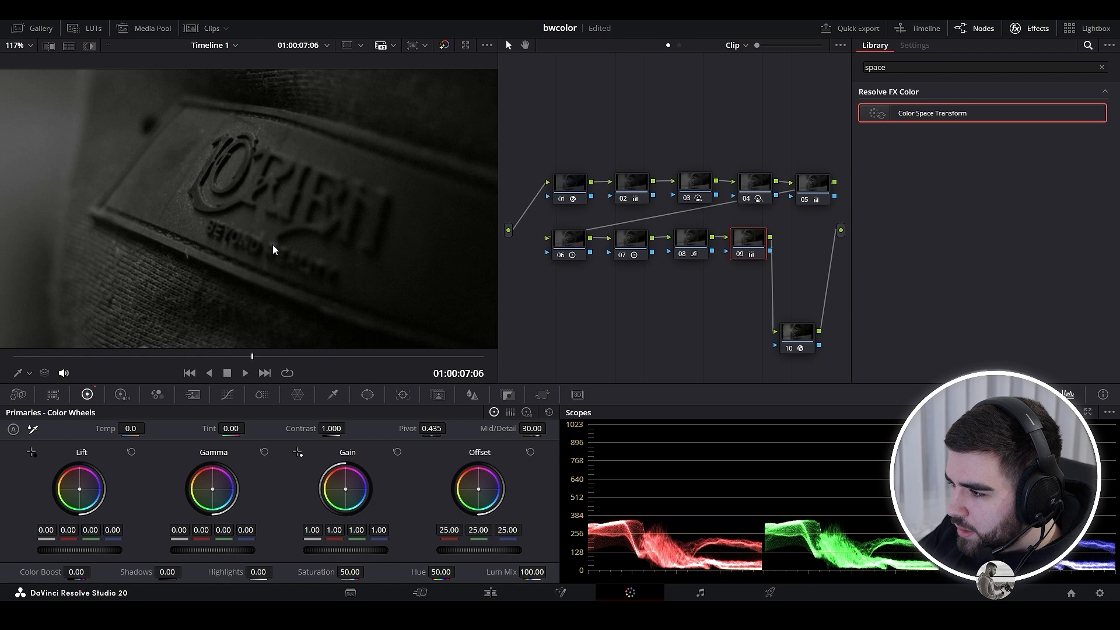
Try Mid/Detail at 0 on node 09 for comparison and undo that change.
double_click(532, 428)
type("0")
key("Return")
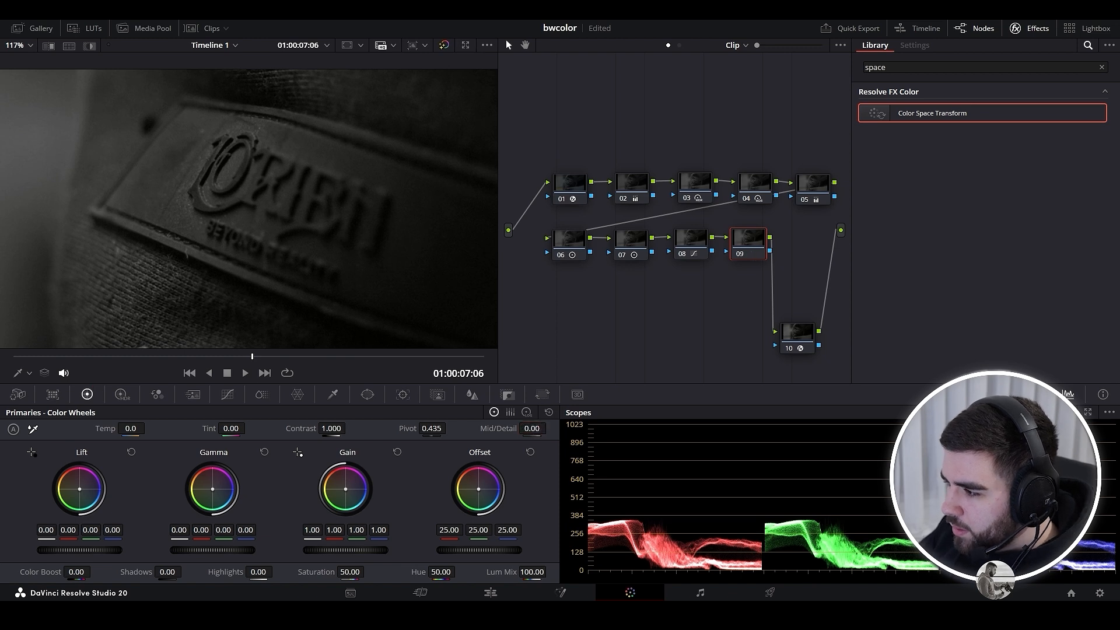
key("ctrl+z")
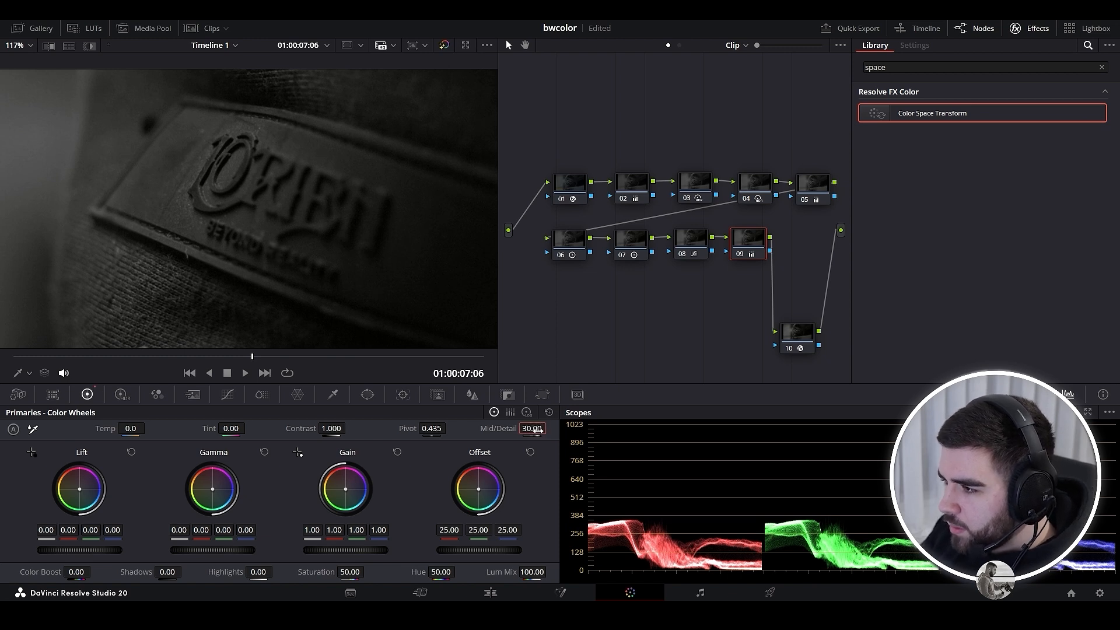
scroll(265, 209, "down", 5)
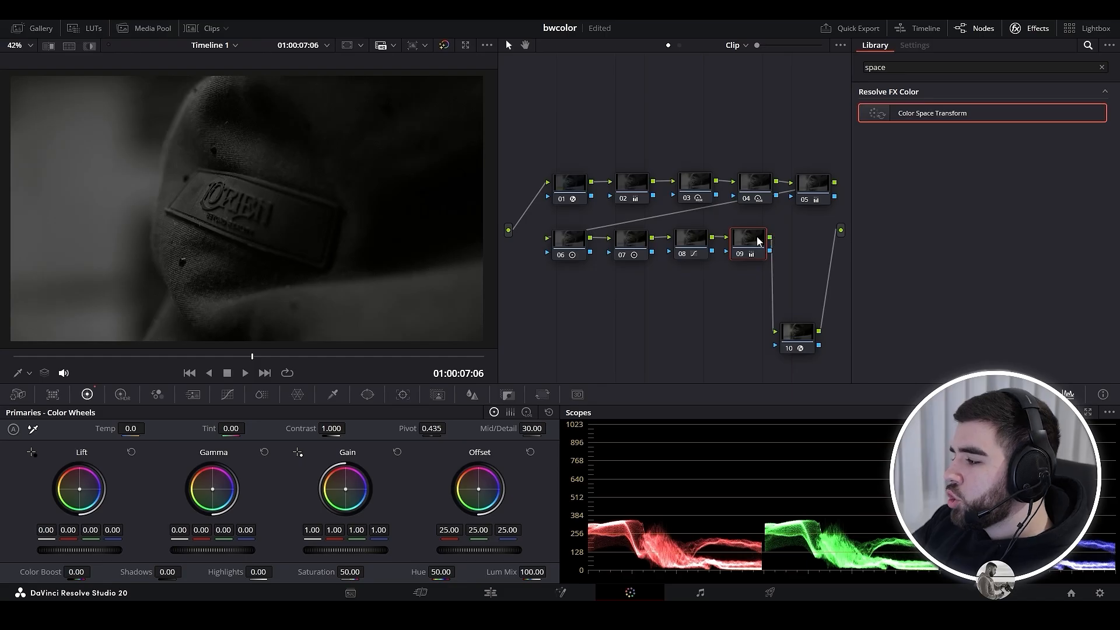
Add serial node 10 after node 09, with the power window controls displayed for it.
left_click_drag(757, 237, 758, 237)
left_click_drag(801, 332, 803, 336)
left_click(757, 243)
key("alt+s")
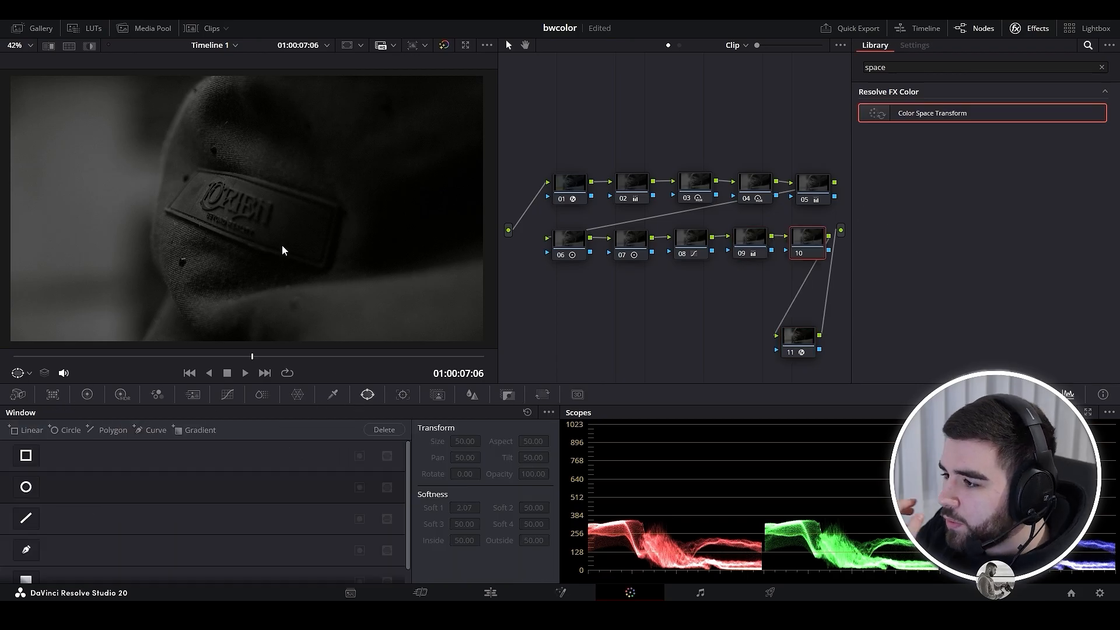
Add an inverted circle window on node 10, stretched to a frame-filling oval with Aspect about 71.79 and Soft 1 about 4.34.
scroll(282, 245, "down", 1)
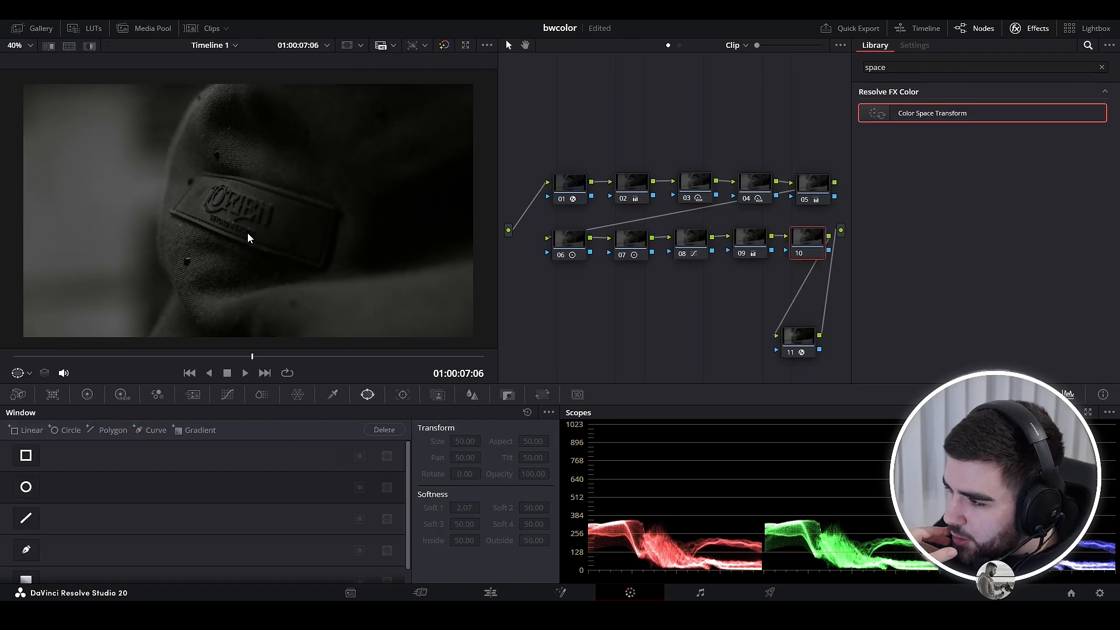
left_click(26, 487)
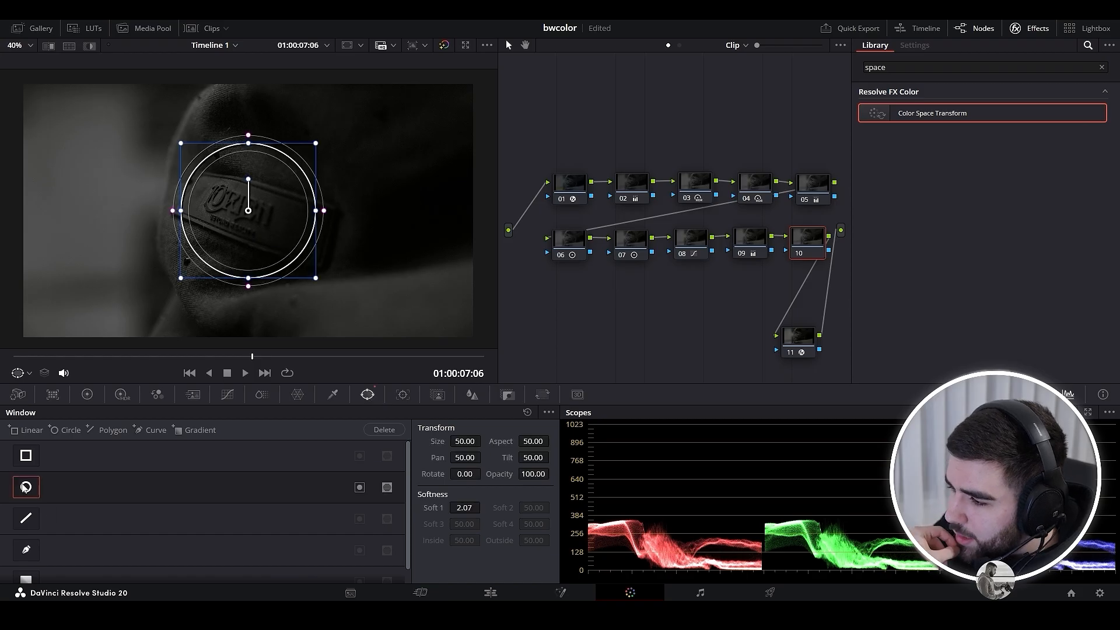
scroll(272, 195, "down", 1)
left_click_drag(314, 273, 392, 312)
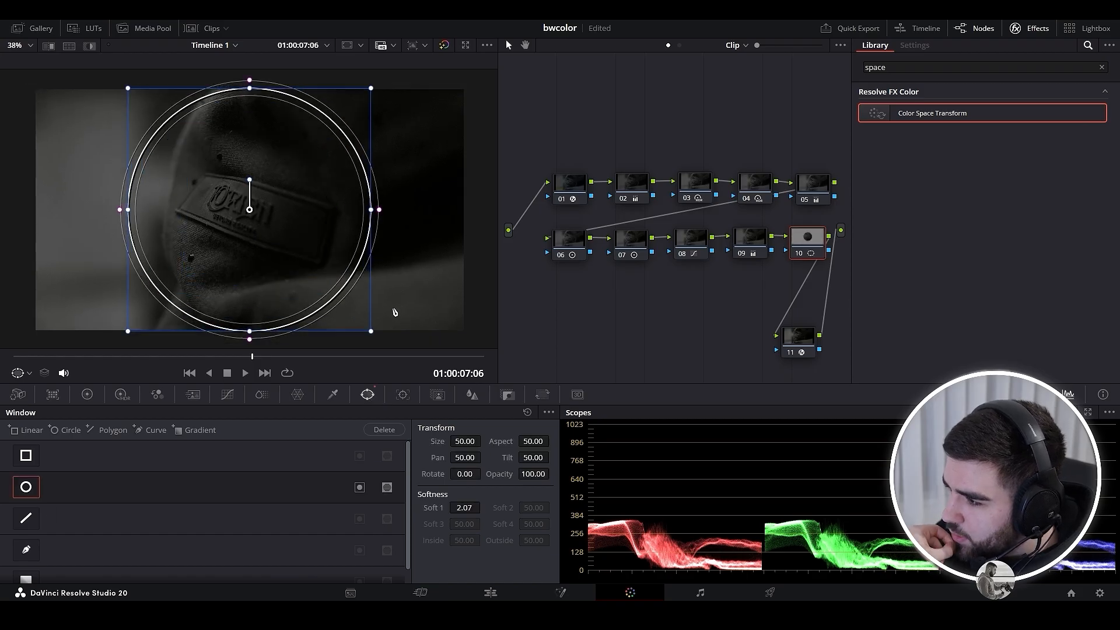
left_click_drag(375, 209, 497, 210)
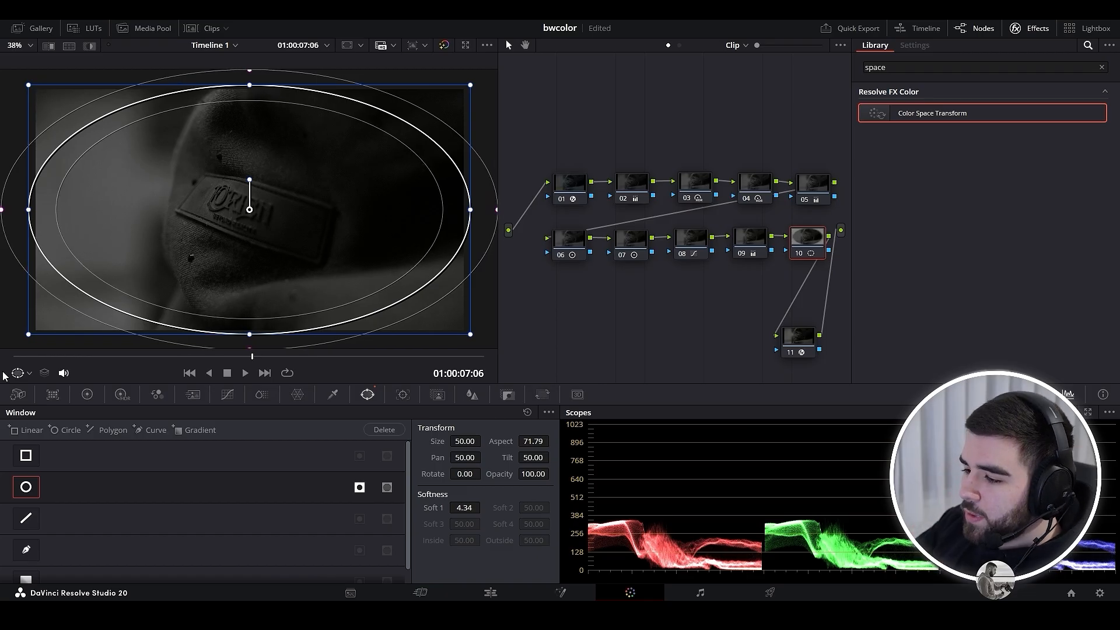
Turn off the power window overlay in the viewer and display the primaries color wheels for node 10.
left_click(25, 375)
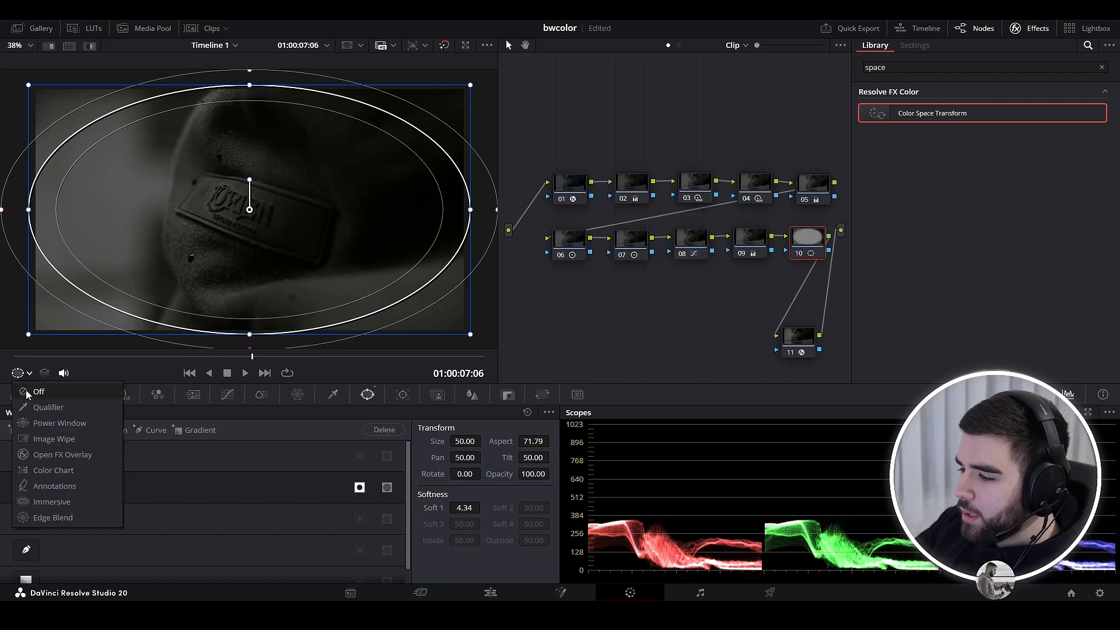
left_click(27, 391)
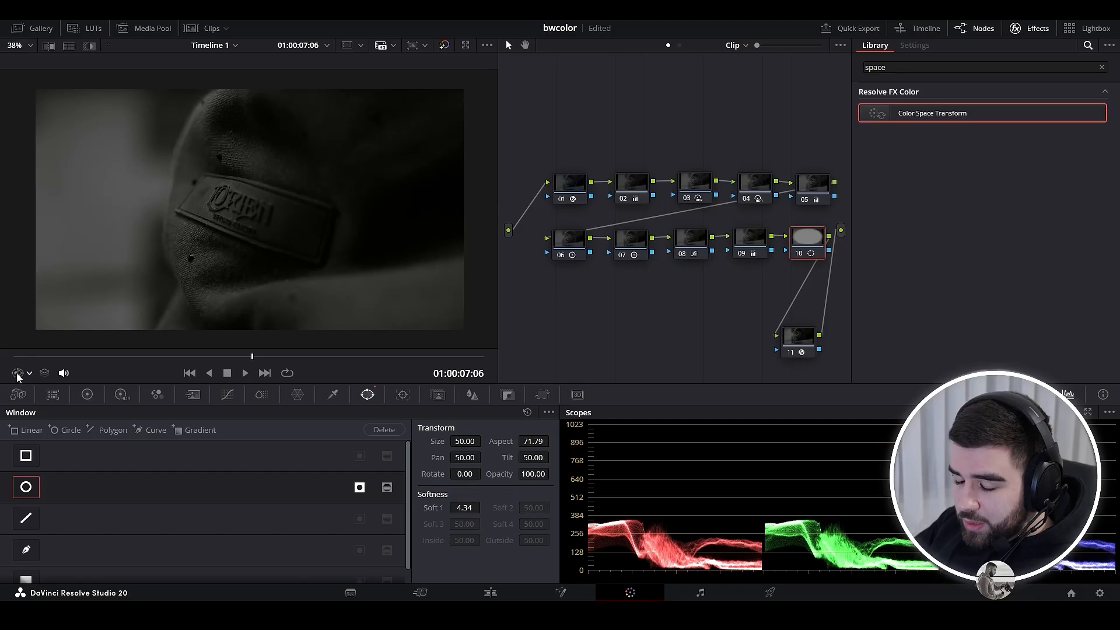
left_click(17, 374)
left_click(33, 392)
left_click(86, 394)
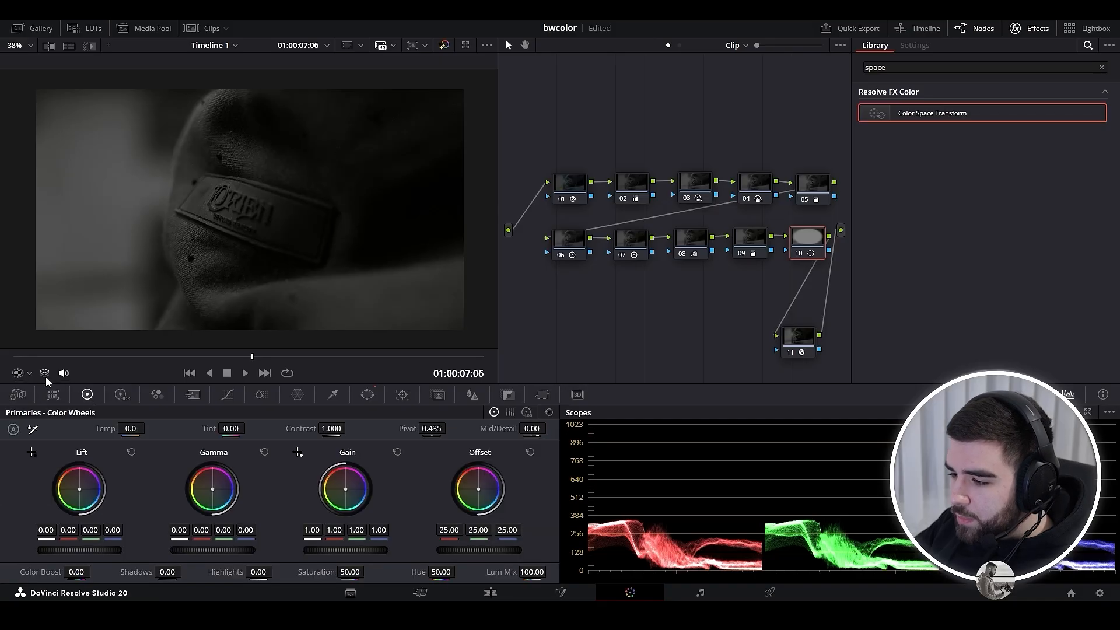
left_click(17, 374)
left_click(25, 373)
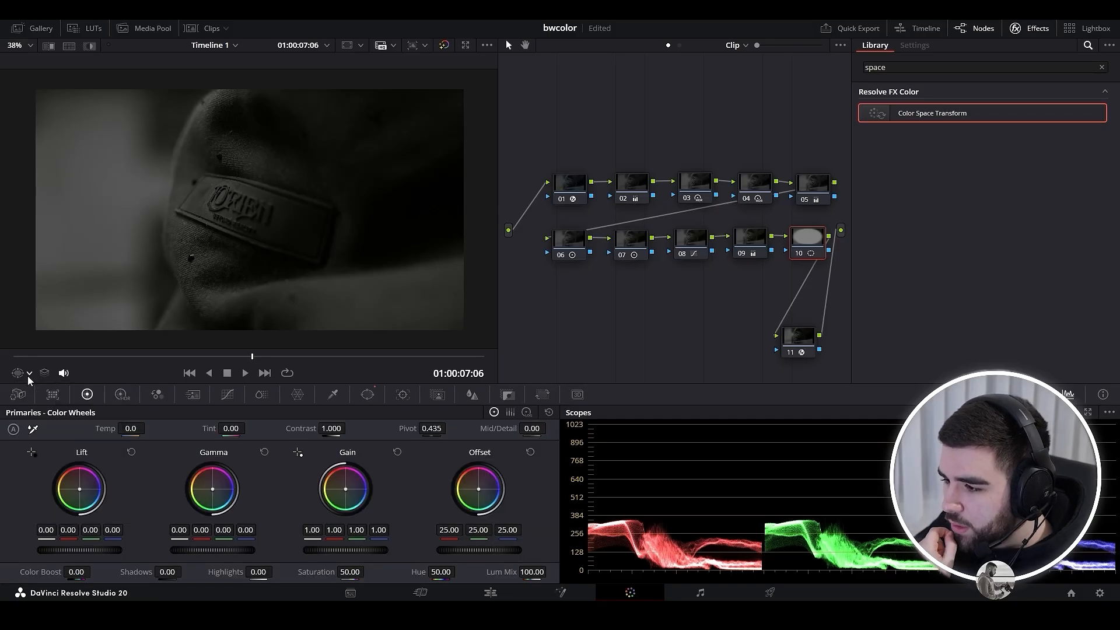
left_click(26, 374)
left_click(48, 423)
left_click(25, 373)
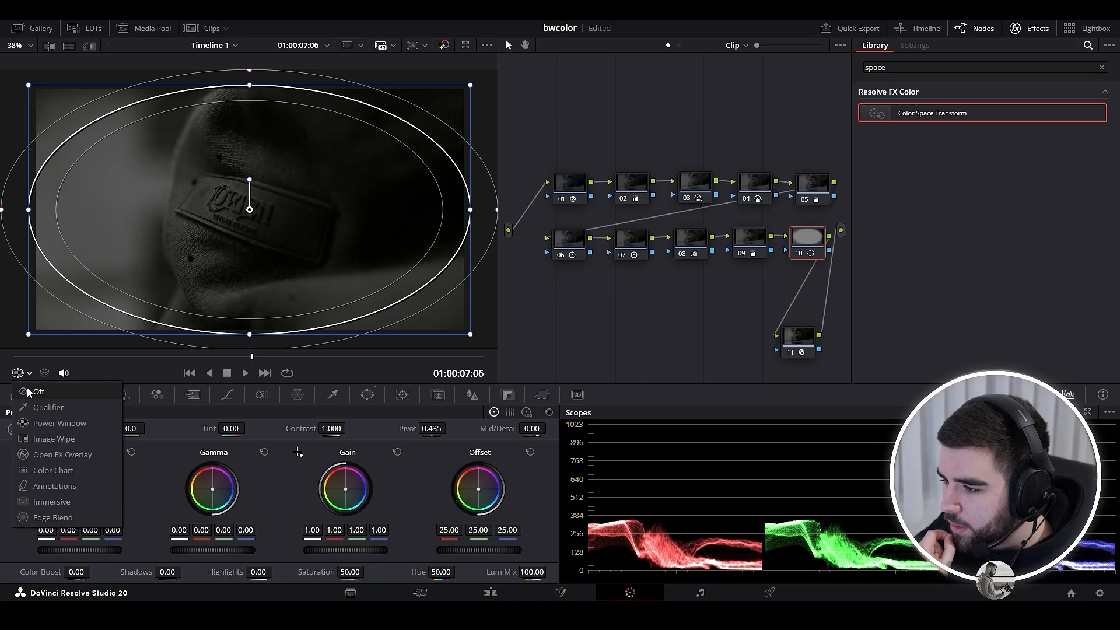
left_click(28, 391)
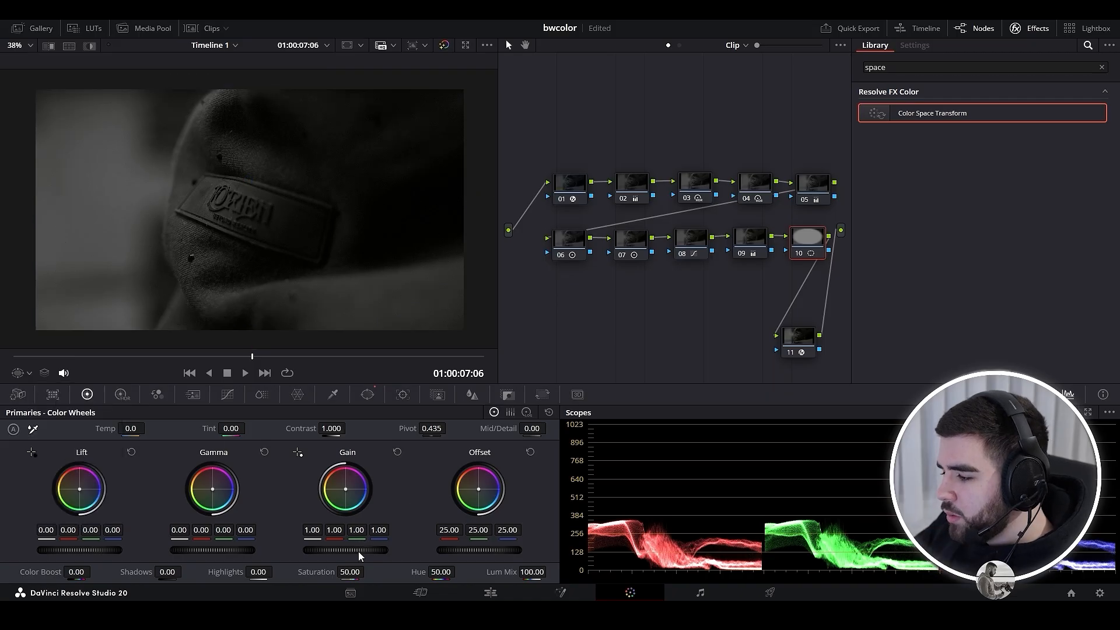
Lower node 10's Gain to about 0.94 in all channels to darken the area outside the oval, checking the frame edges.
left_click_drag(345, 549, 327, 550)
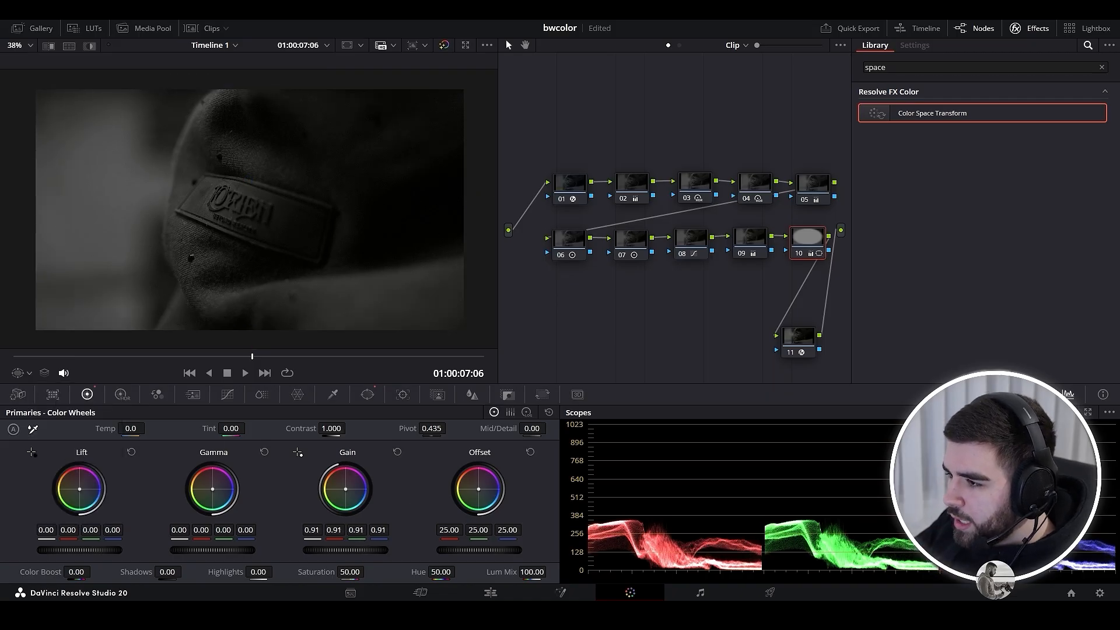
scroll(175, 225, "up", 2)
scroll(175, 225, "up", 1)
left_click_drag(350, 274, 431, 297)
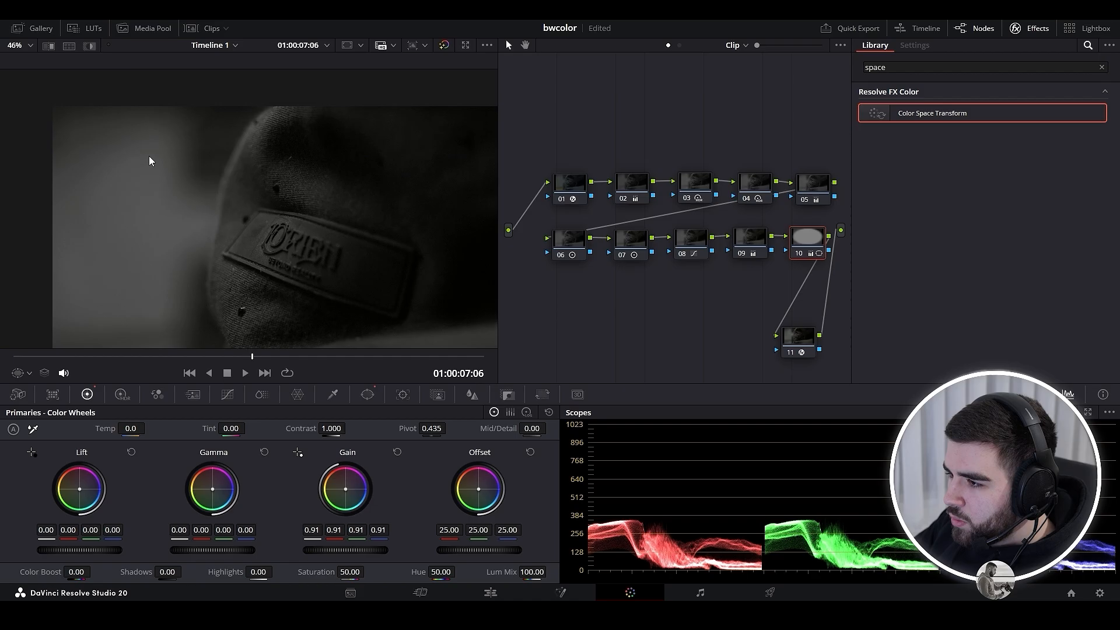
mouse_move(345, 549)
left_mouse_down()
mouse_move(365, 550)
mouse_move(355, 549)
left_mouse_up()
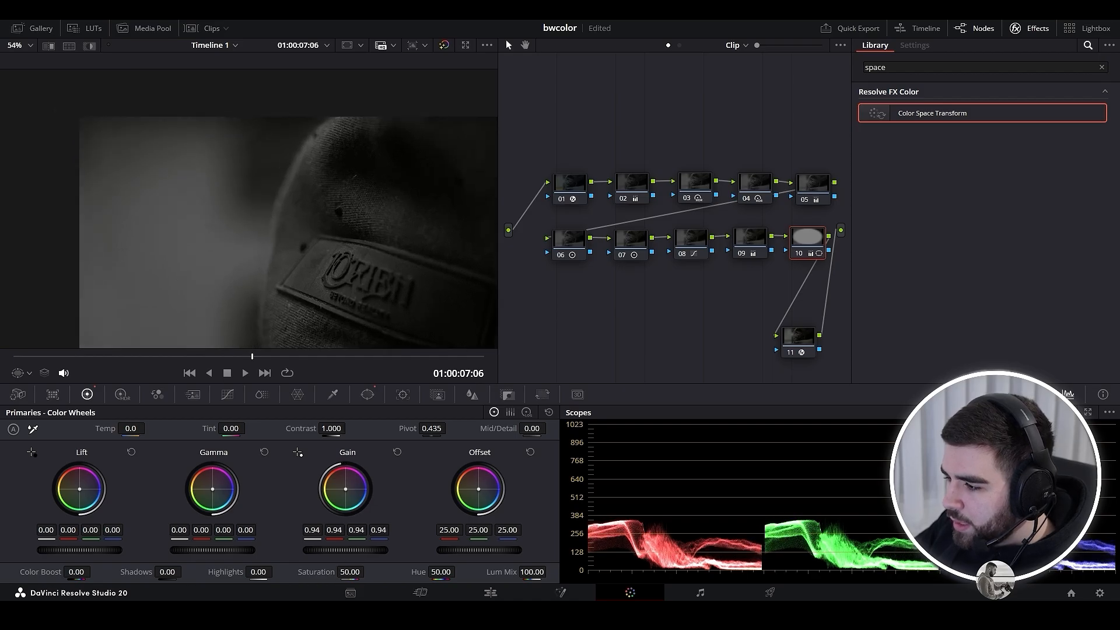
scroll(309, 220, "down", 1)
left_click_drag(357, 258, 250, 190)
scroll(307, 228, "down", 1)
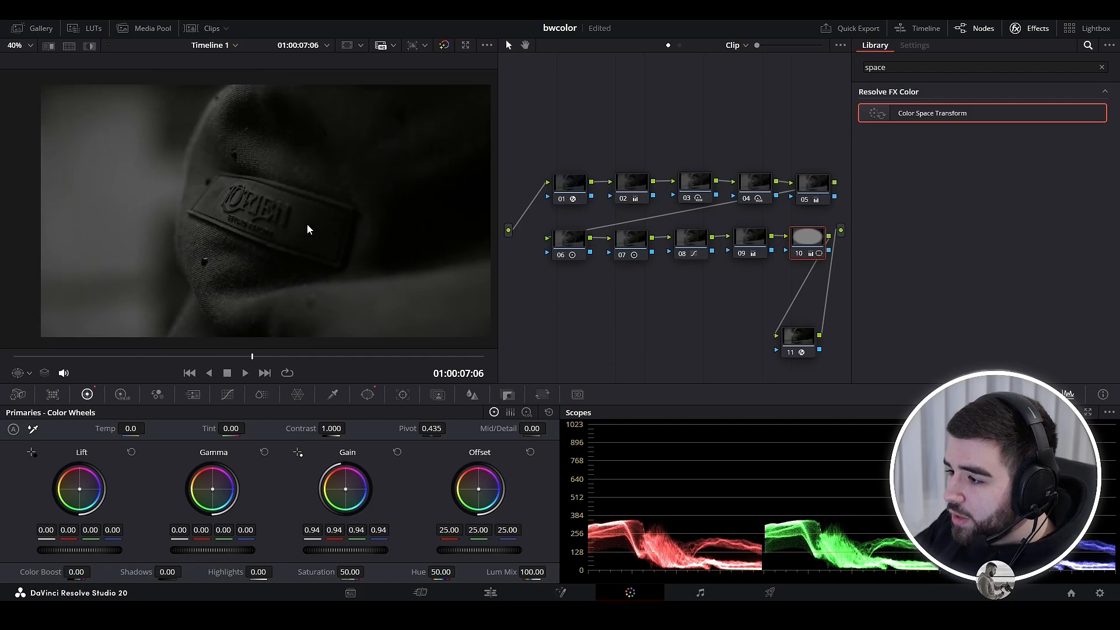
Add serial node 11 with a gradient window at the image's lower edge, Rotate about -179.40, Tilt about 43.26 and Soft 1 about 2.37.
key("alt+s")
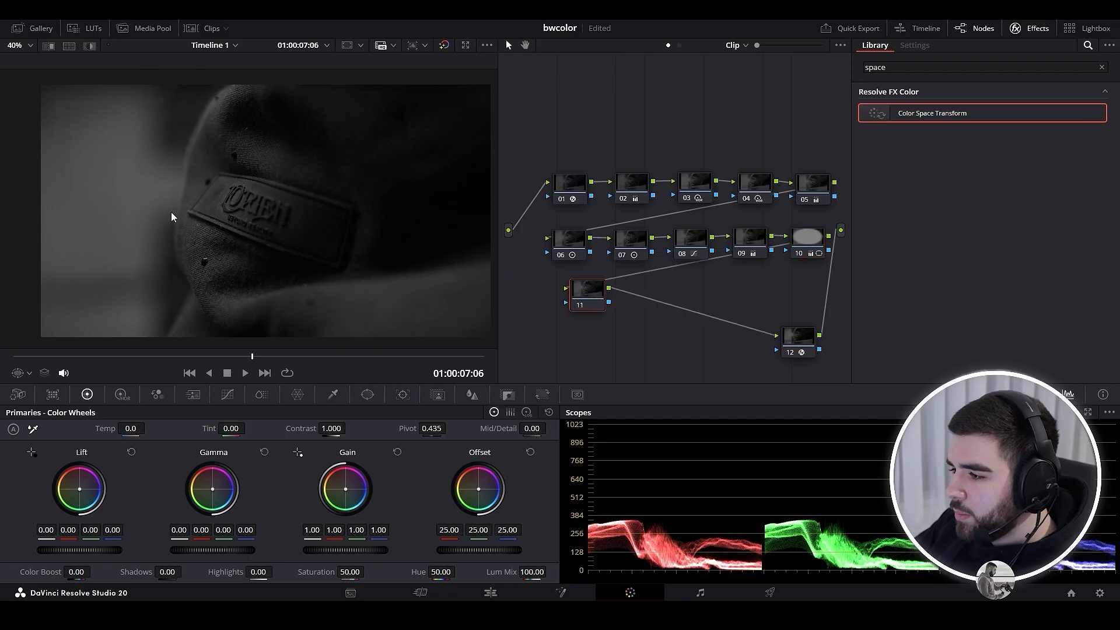
left_click(366, 395)
scroll(126, 525, "down", 1)
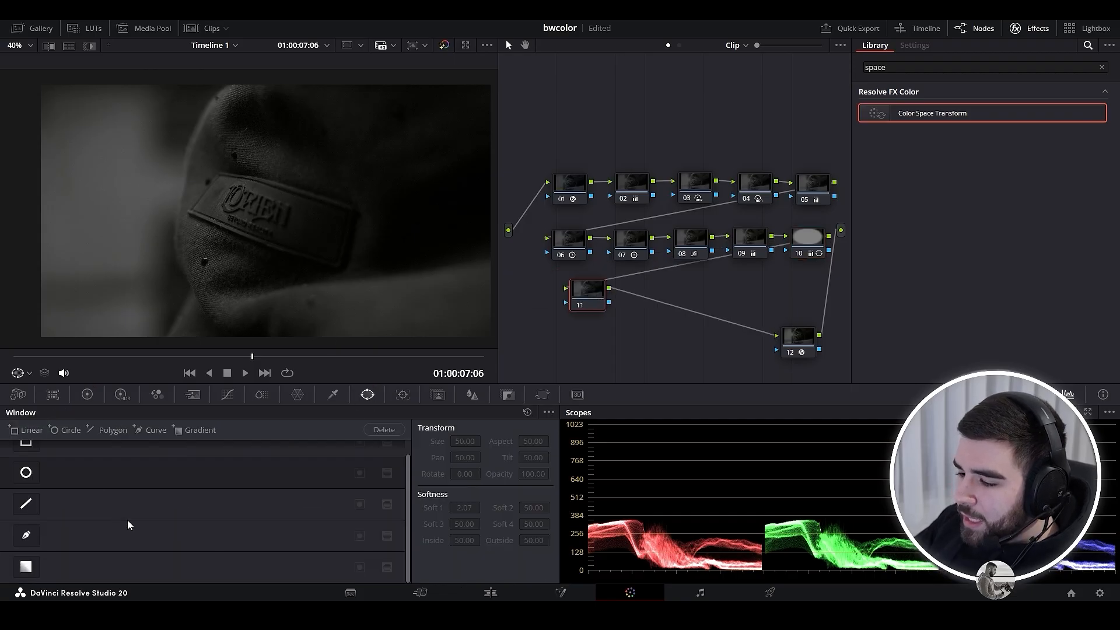
scroll(51, 574, "up", 1)
left_click(26, 578)
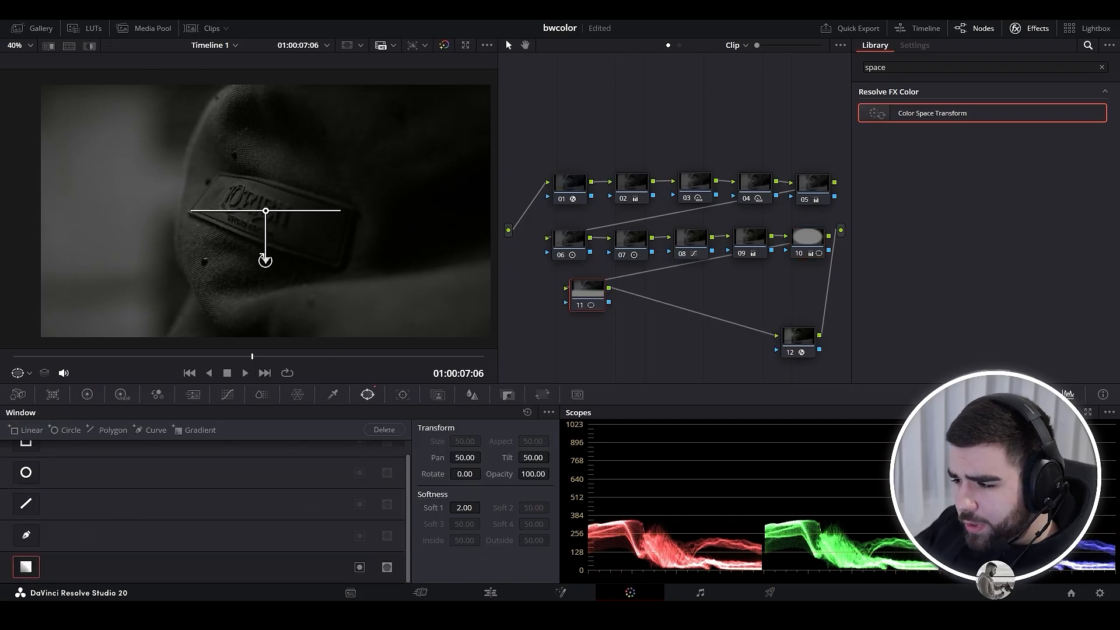
left_click_drag(266, 256, 267, 154)
left_click_drag(265, 211, 252, 340)
left_click_drag(255, 285, 254, 284)
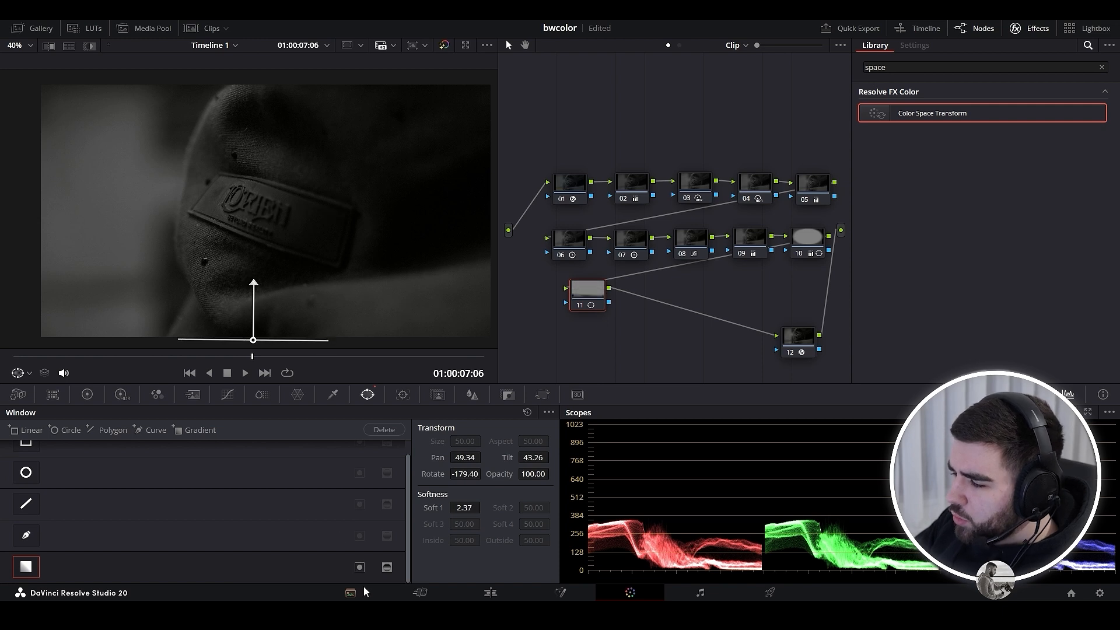
Hide the window overlay and lower node 11's Gain to about 0.86 in all channels.
left_click(19, 373)
left_click(27, 393)
left_click(87, 394)
left_click_drag(338, 550, 312, 550)
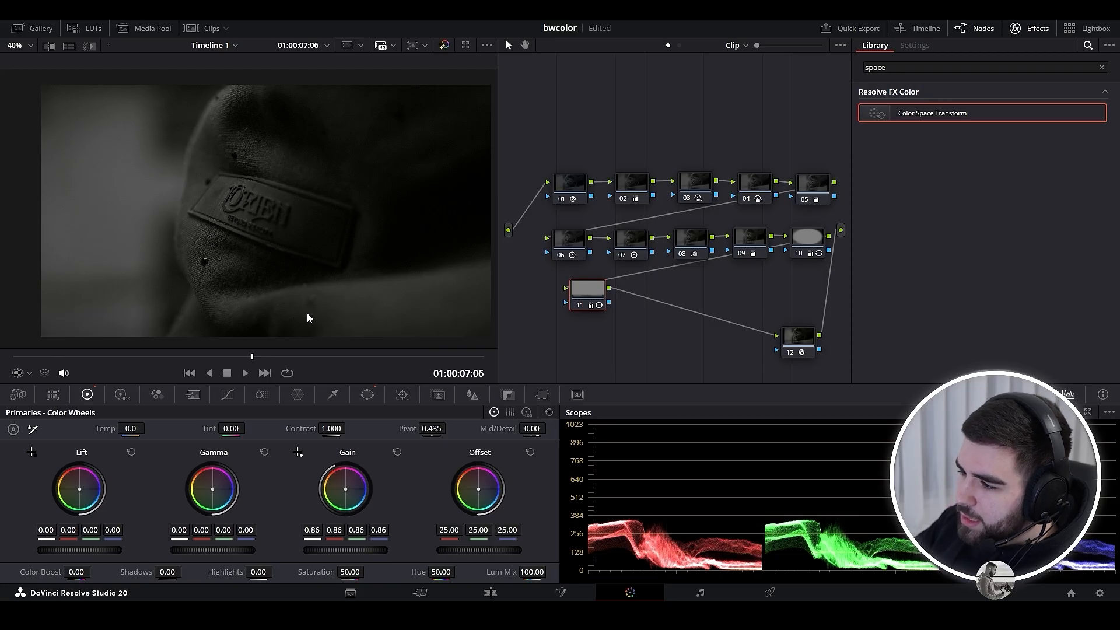
Add serial node 12 after the gradient node and align both nodes in the third row of the node graph.
key("alt+s")
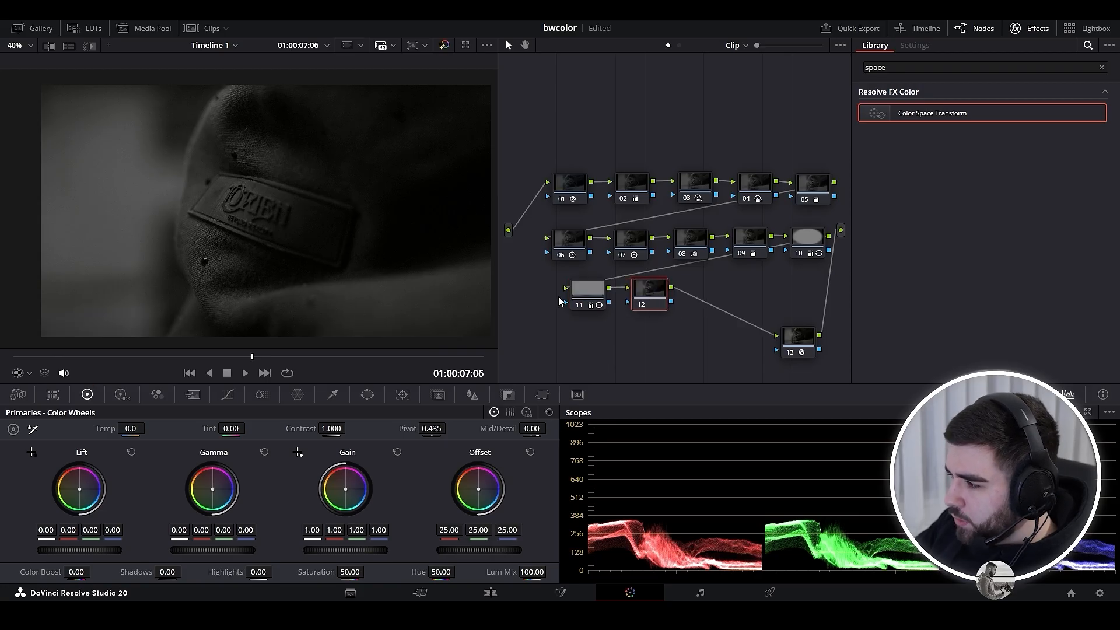
left_click_drag(577, 294, 557, 289)
left_click_drag(648, 289, 634, 284)
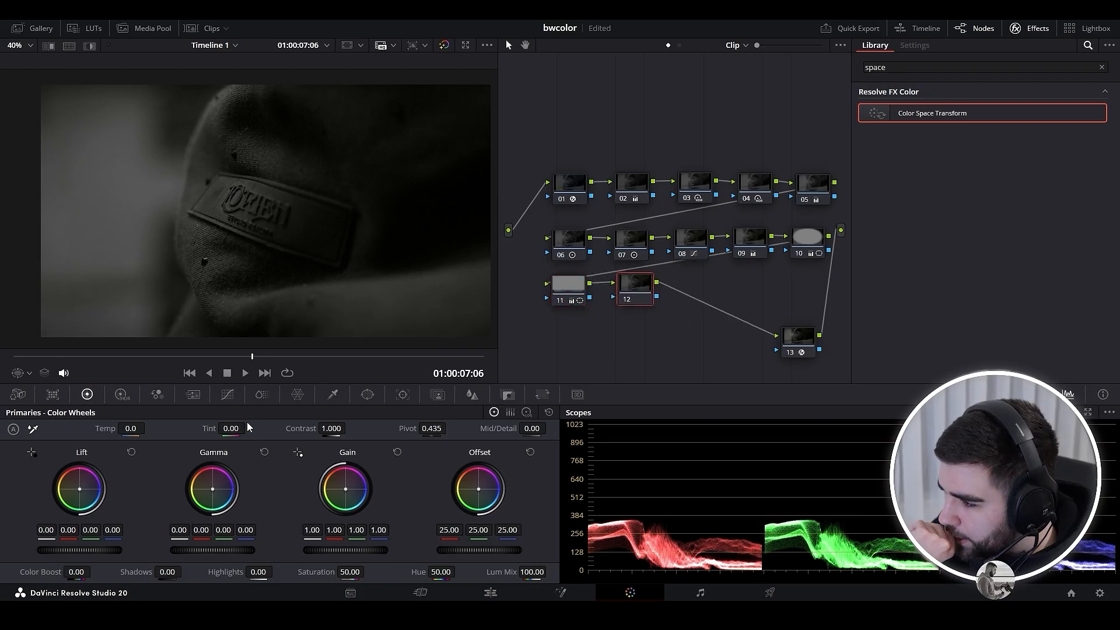
Fit a circle window over the logo patch on node 12, with Size about 25.42, Aspect 77.76, Rotate 15.32 and Soft 1 6.13.
left_click(367, 394)
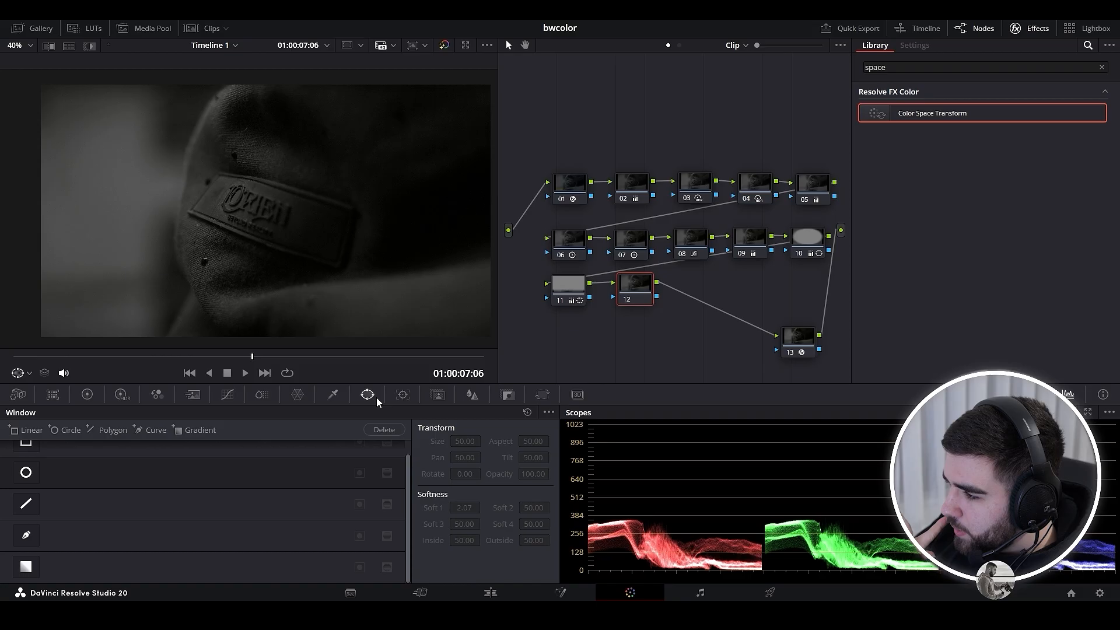
left_click(23, 472)
left_click_drag(266, 145, 264, 170)
left_click_drag(341, 211, 368, 239)
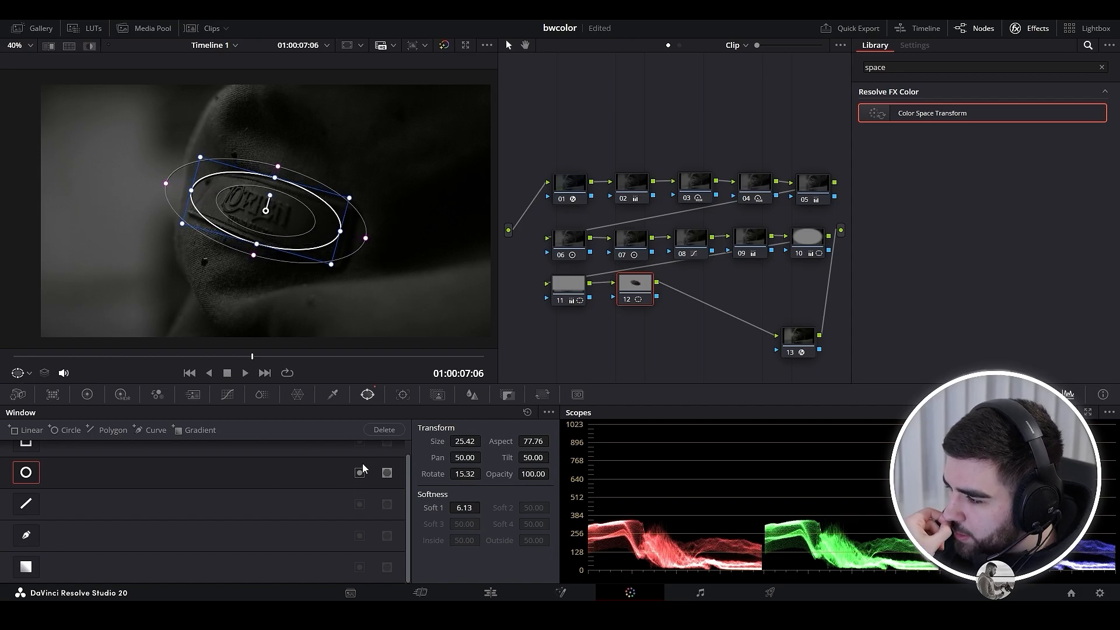
Hide the window overlay and raise node 12's Gain to about 1.10 in all channels to brighten the logo patch.
left_click(21, 373)
left_click(41, 407)
left_click(87, 395)
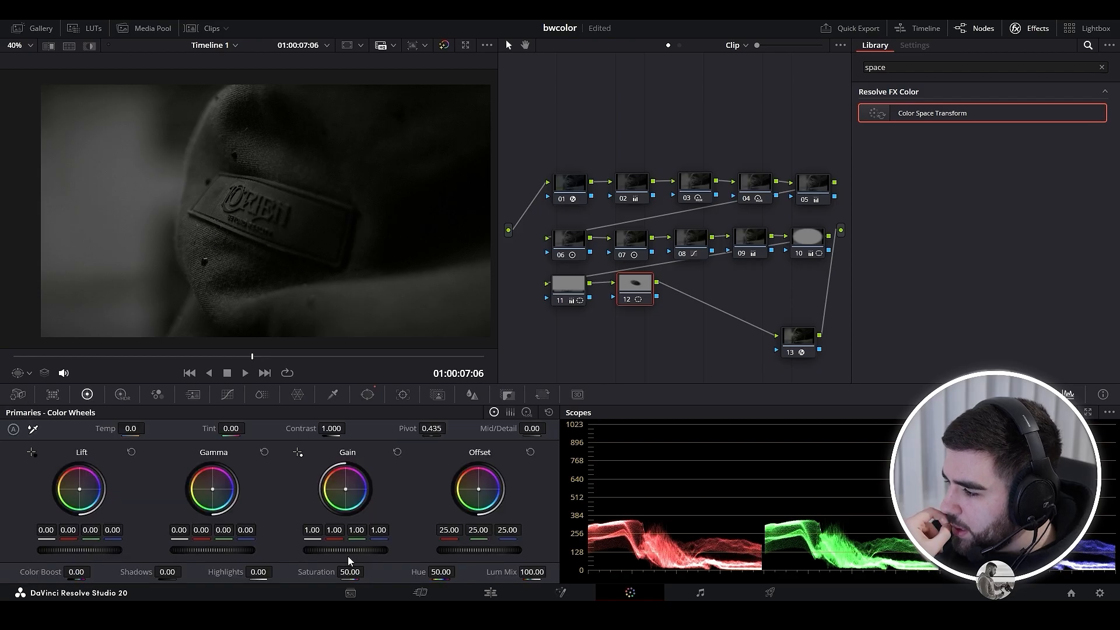
left_click_drag(348, 556, 384, 550)
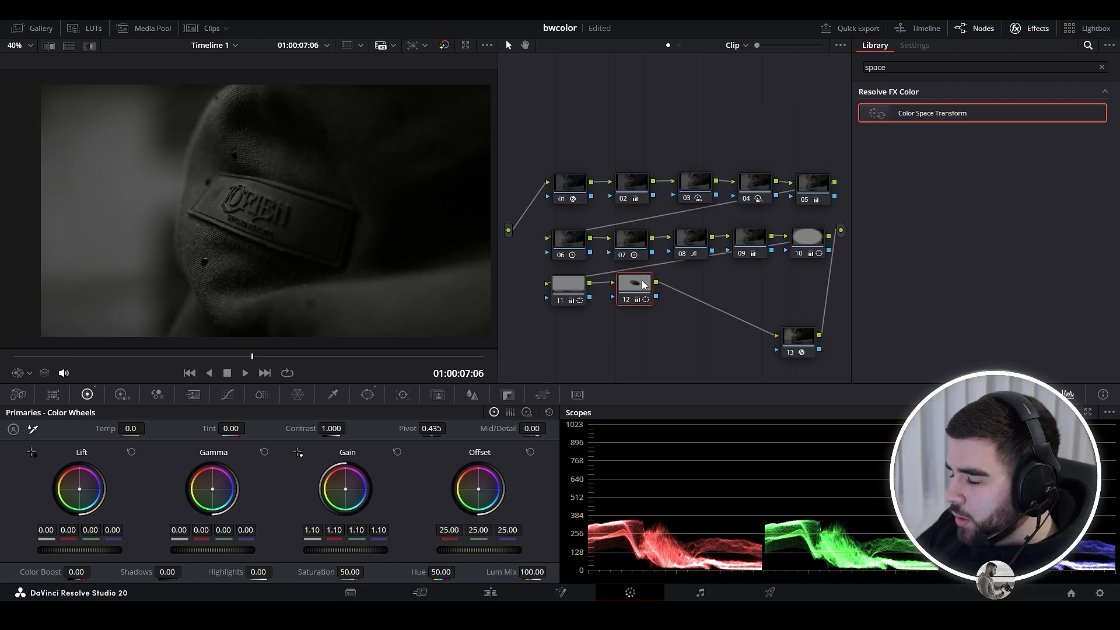
Add serial node 13 after node 12 and line both up with the third row of nodes.
left_click_drag(642, 284, 640, 285)
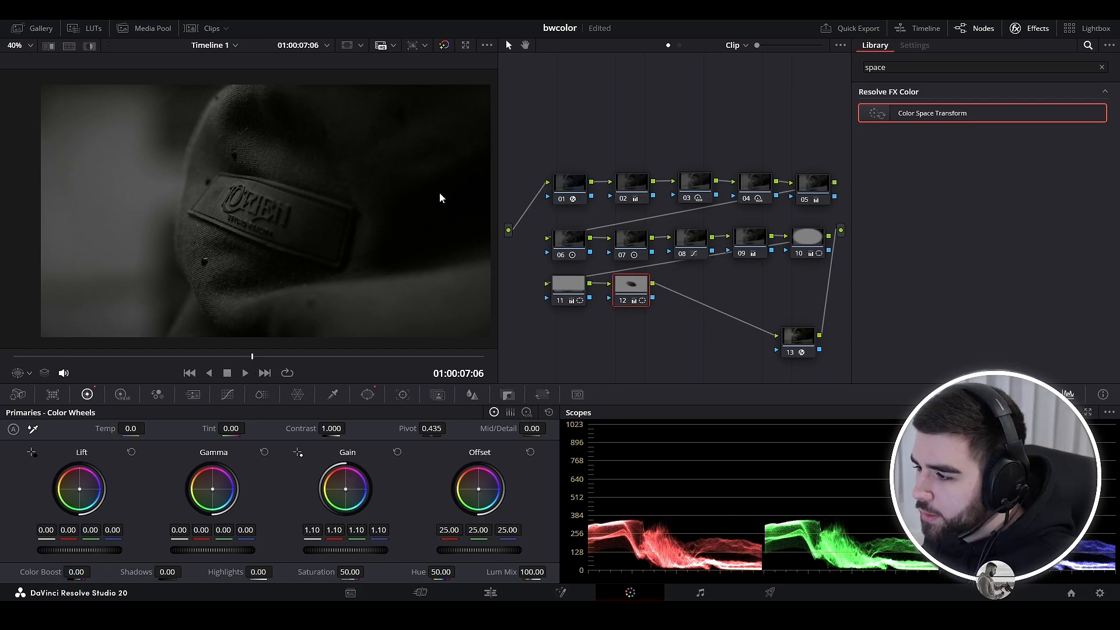
key("alt+s")
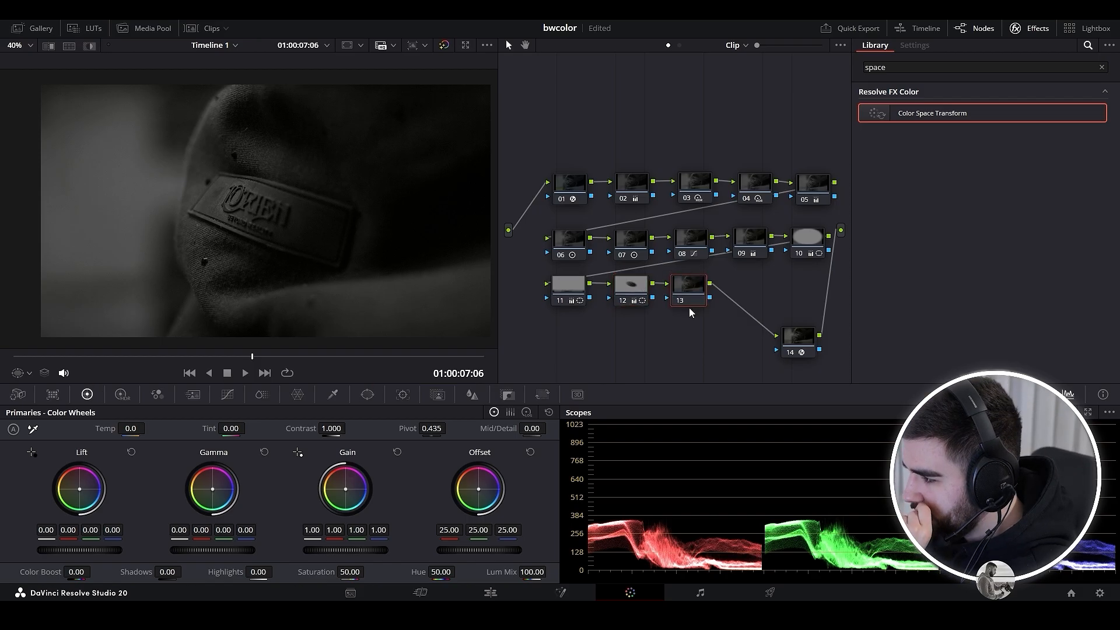
left_click_drag(692, 288, 695, 286)
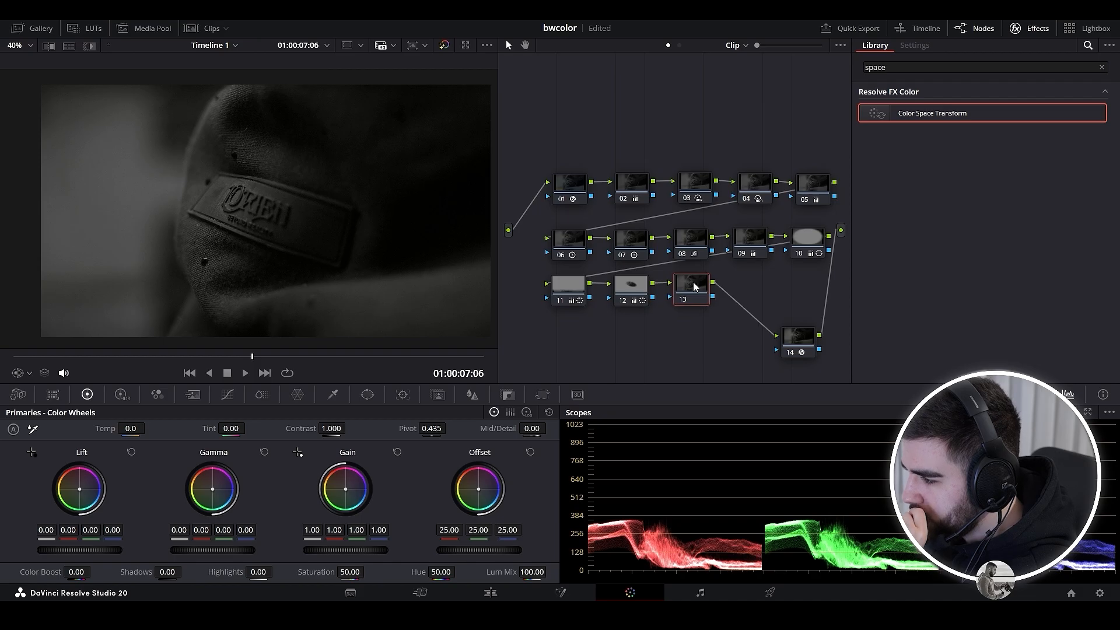
Track node 12's logo window forward and backward across the whole clip with pan, tilt, zoom, rotate and 3D enabled.
left_click(638, 285)
left_click(368, 394)
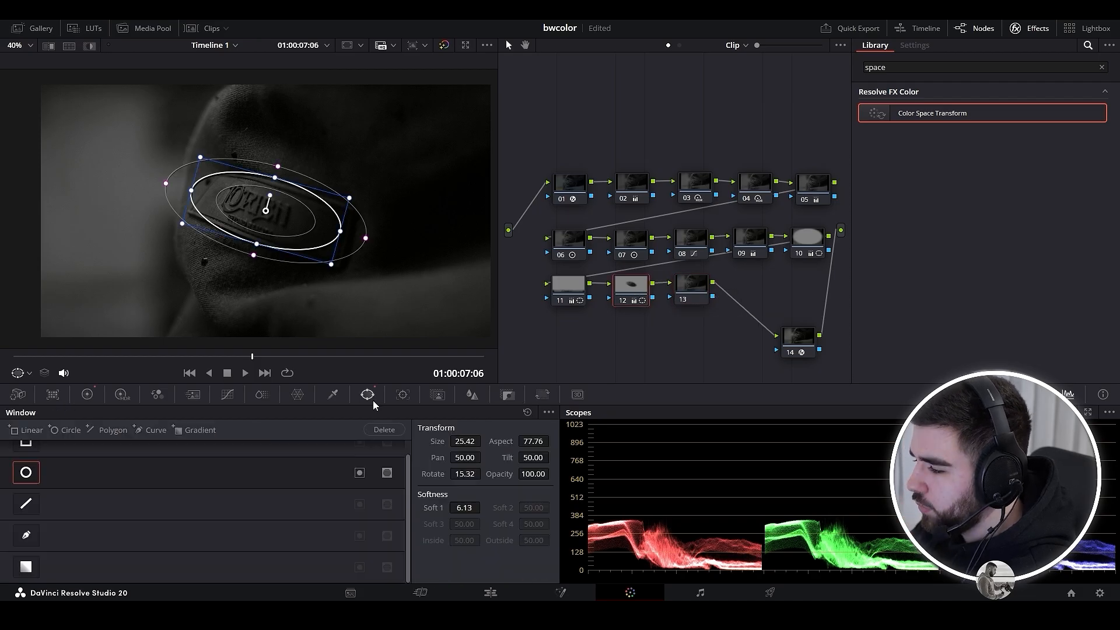
left_click(402, 394)
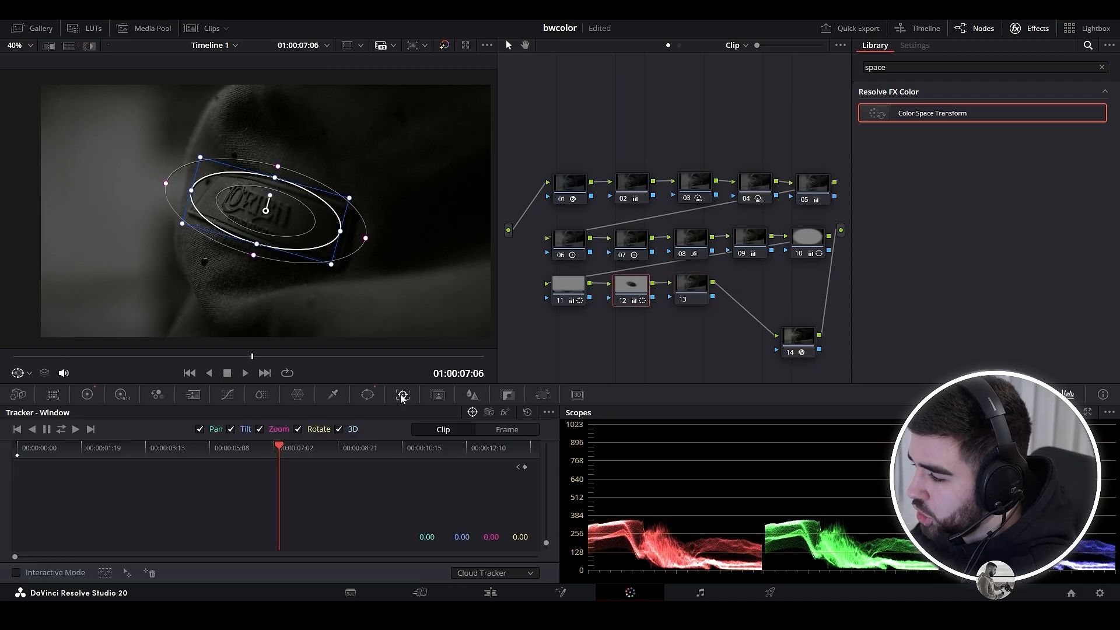
left_click(62, 429)
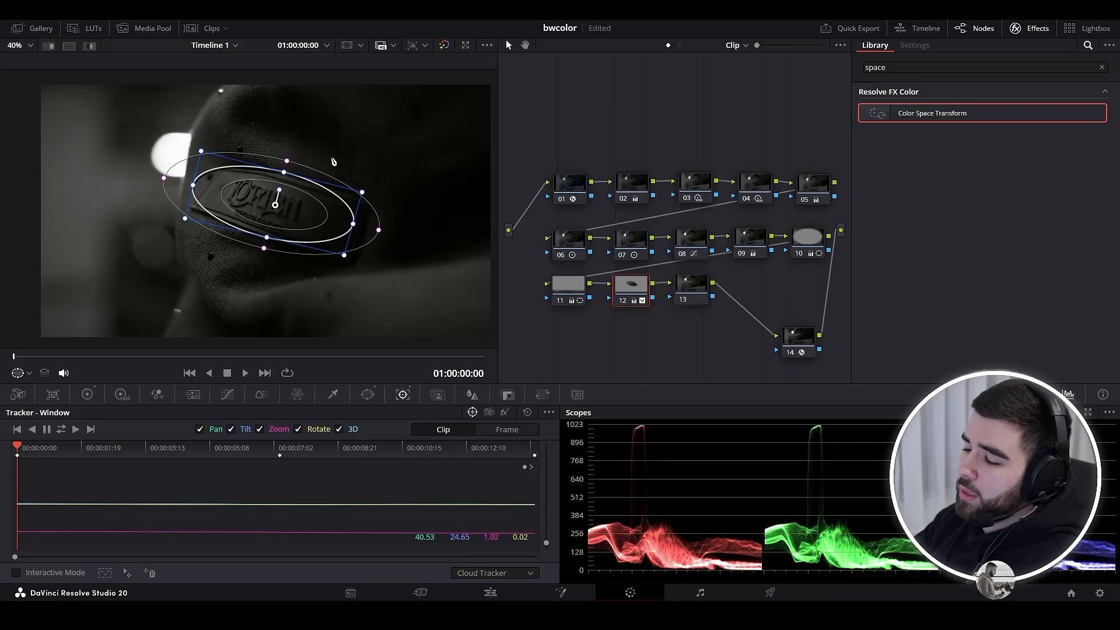
Hide the window overlay, look through the LUT library, and delete the empty node 13, keeping node 12 selected.
left_click(28, 373)
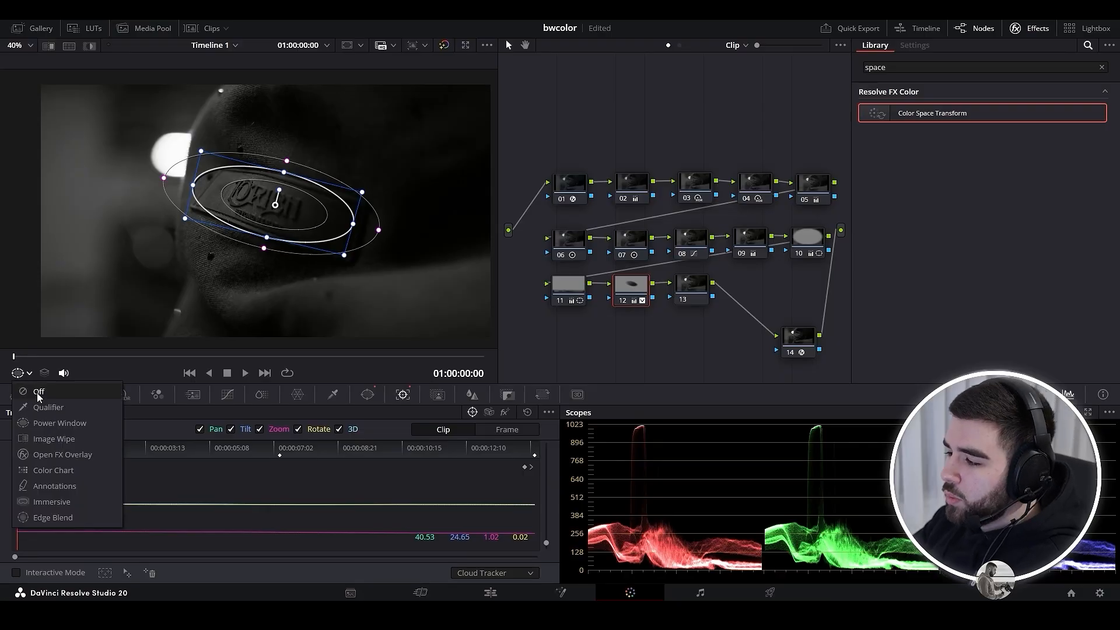
left_click(41, 389)
left_click(688, 286)
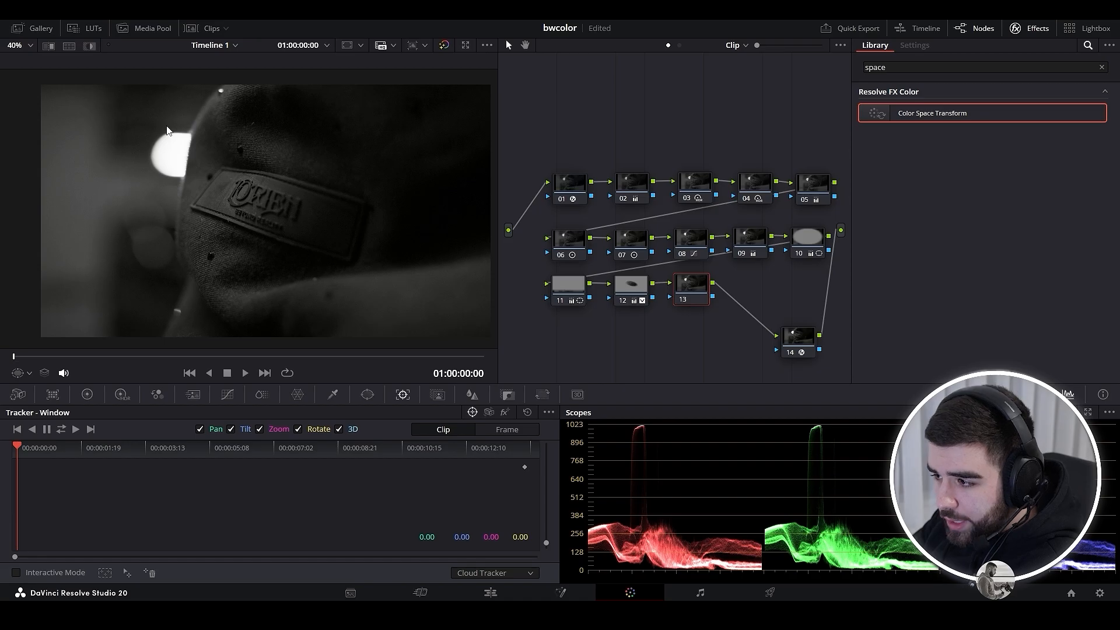
left_click(86, 27)
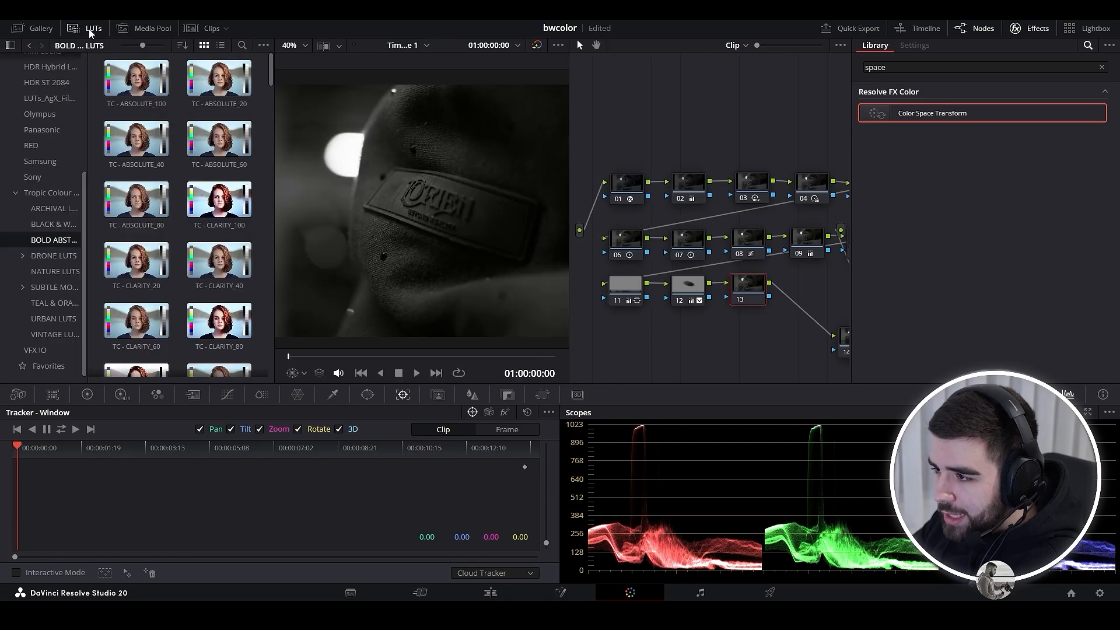
left_click(88, 29)
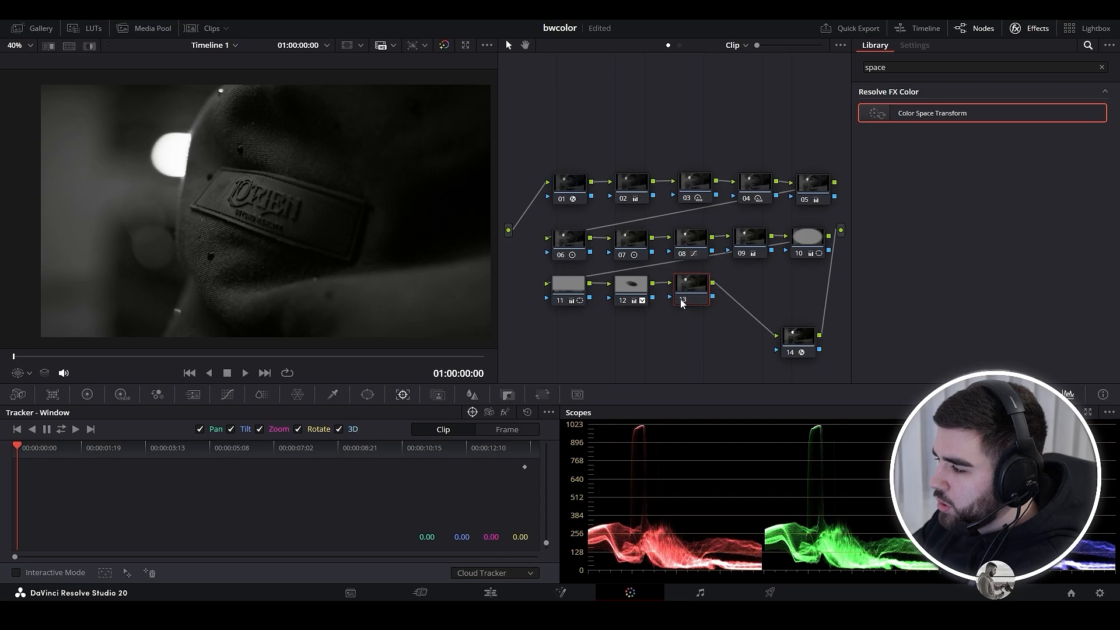
key("Delete")
left_click(631, 287)
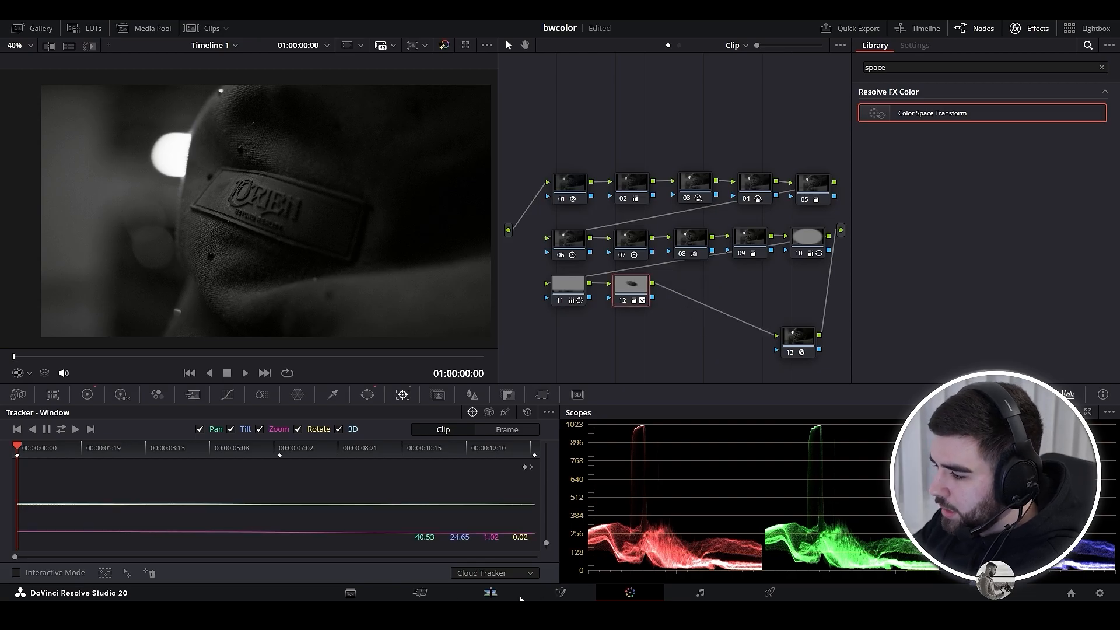
Duplicate the graded C8276.MP4 render clip from Video 1 directly above it on Video 2 in the edit timeline.
left_click(490, 593)
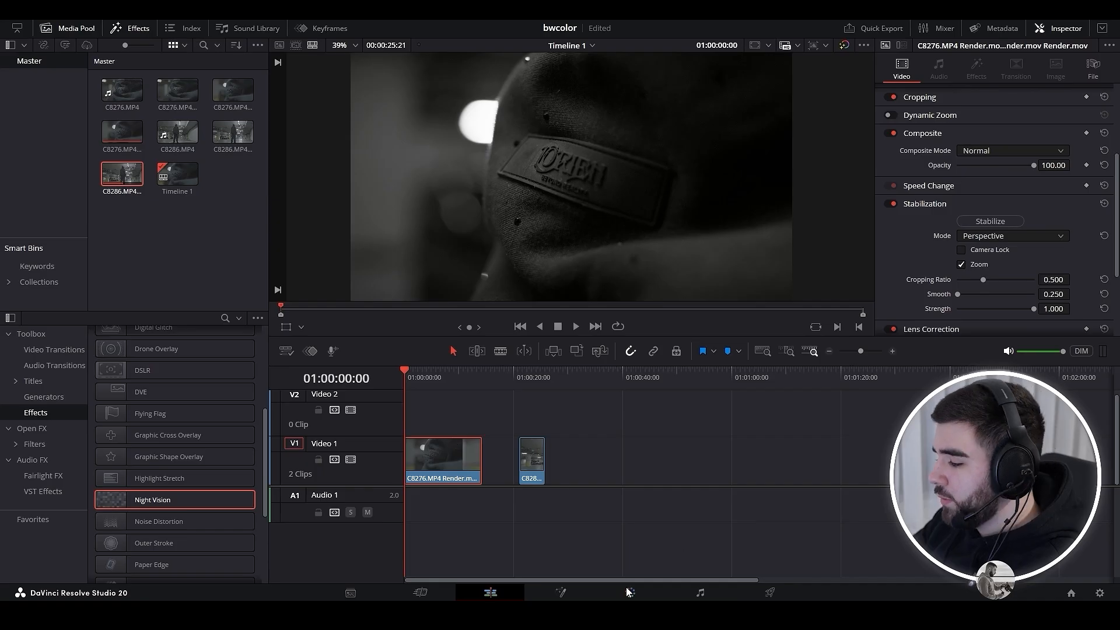
left_click(630, 592)
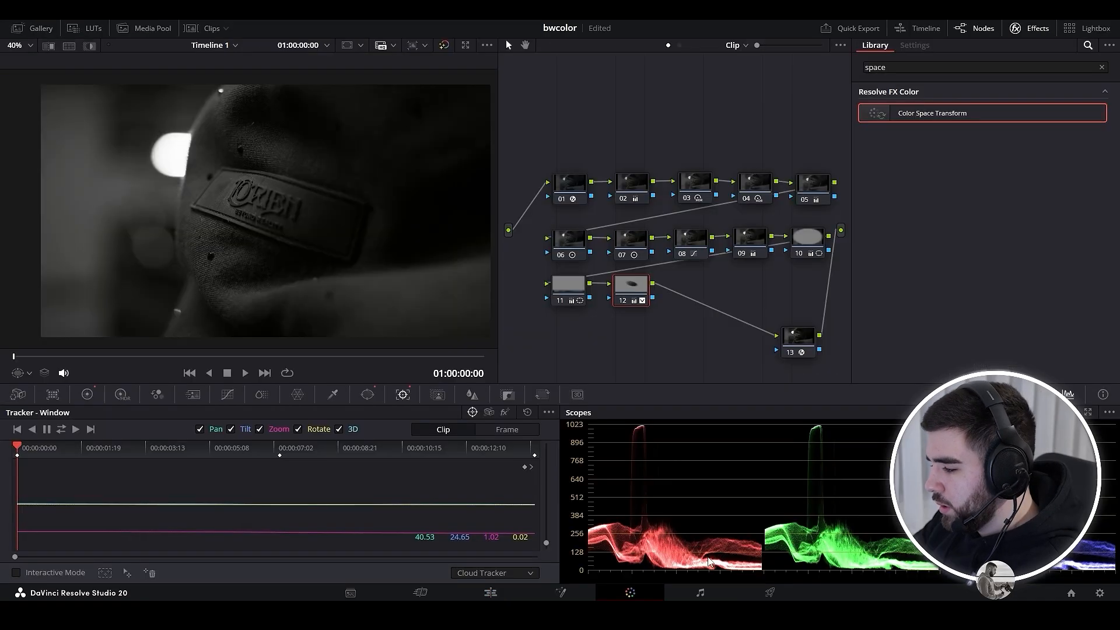
left_click(493, 593)
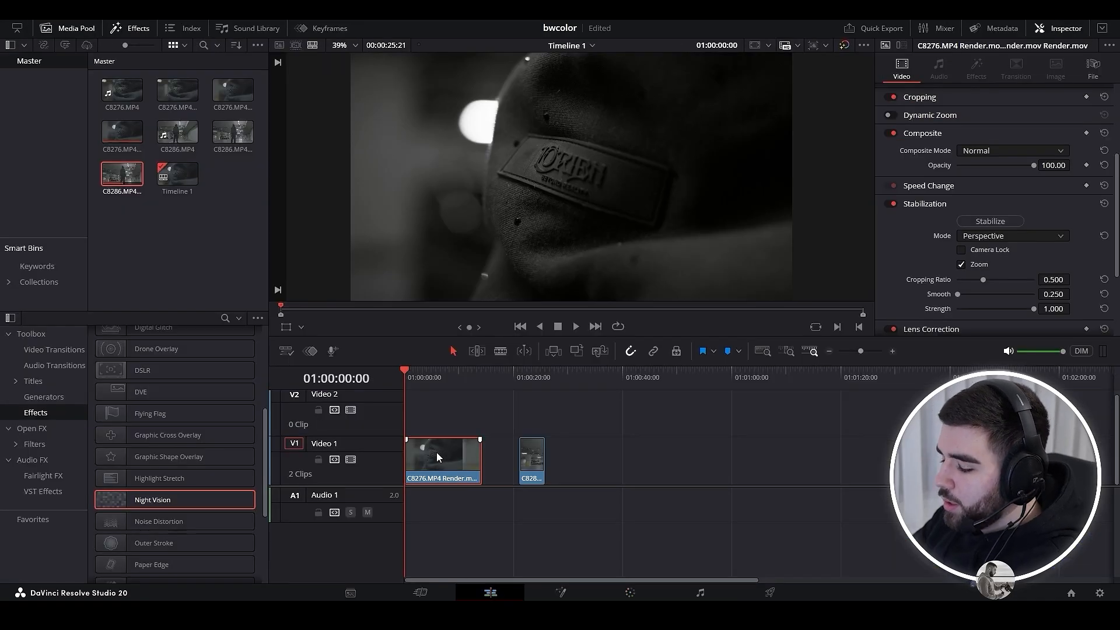
left_click_drag(438, 457, 437, 412)
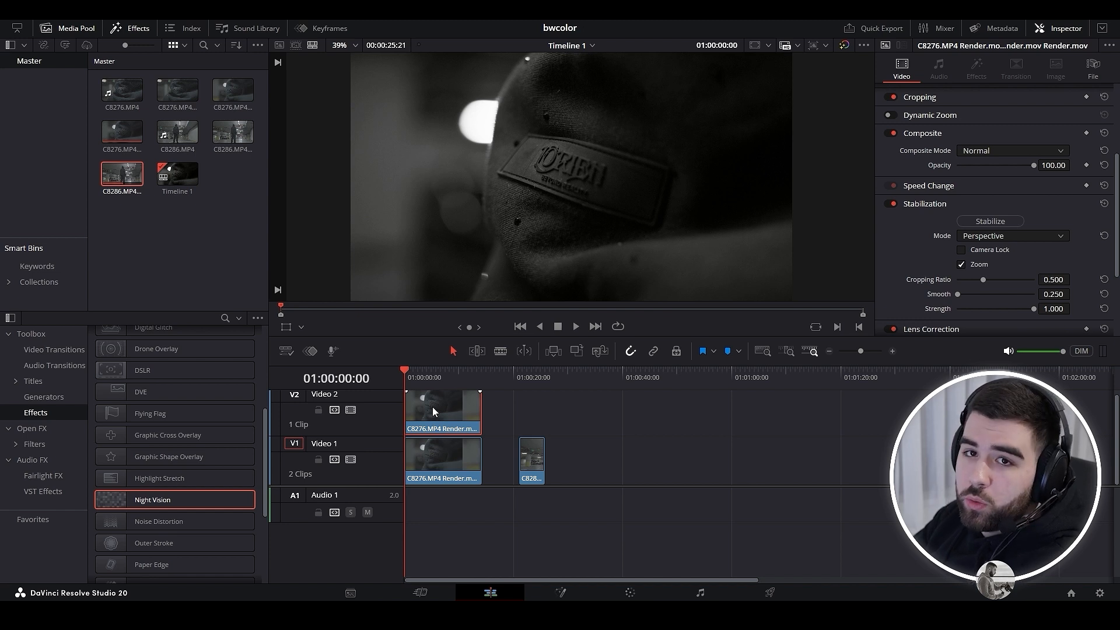
Open the Video 2 duplicate in Fusion and add a Luma Keyer between MediaIn1 and MediaOut1.
left_click(568, 595)
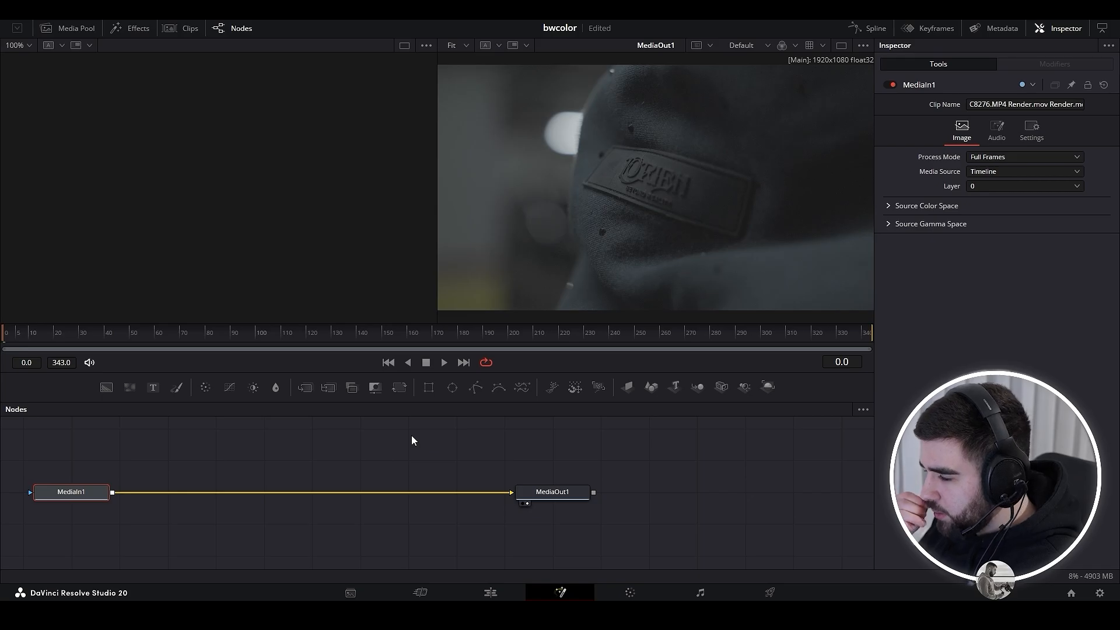
key("shift+space")
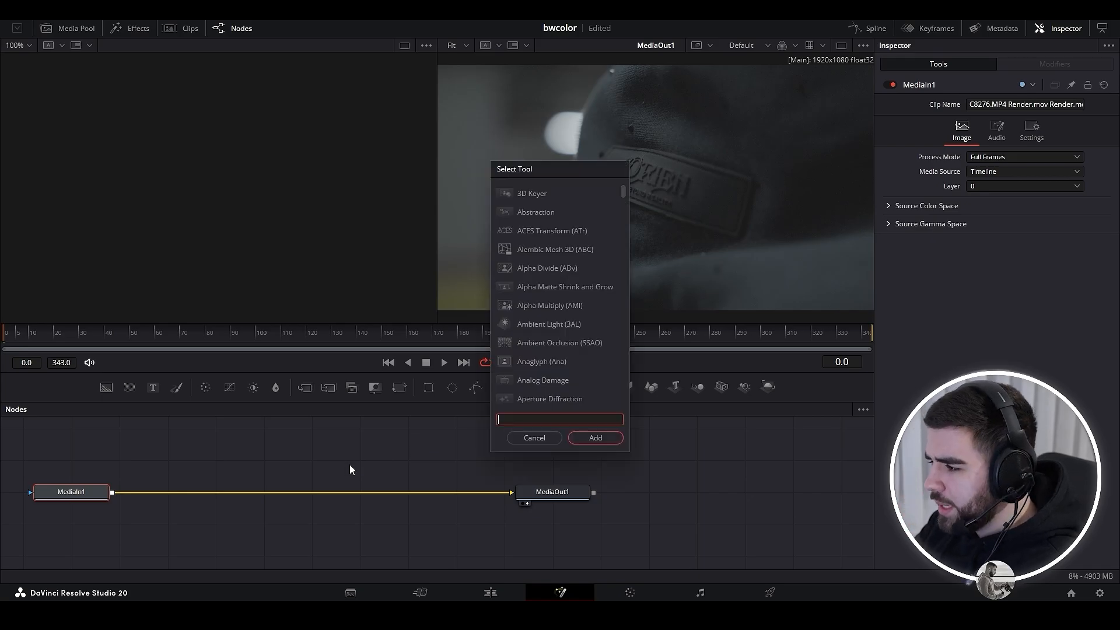
key("Escape")
key("shift+space")
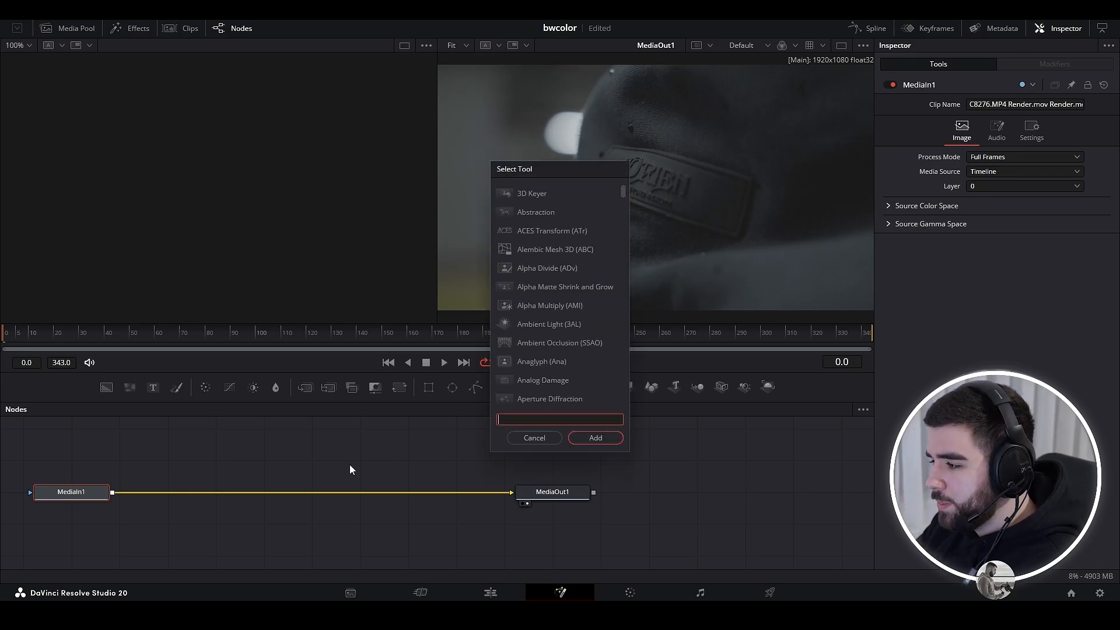
type("luma")
key("Return")
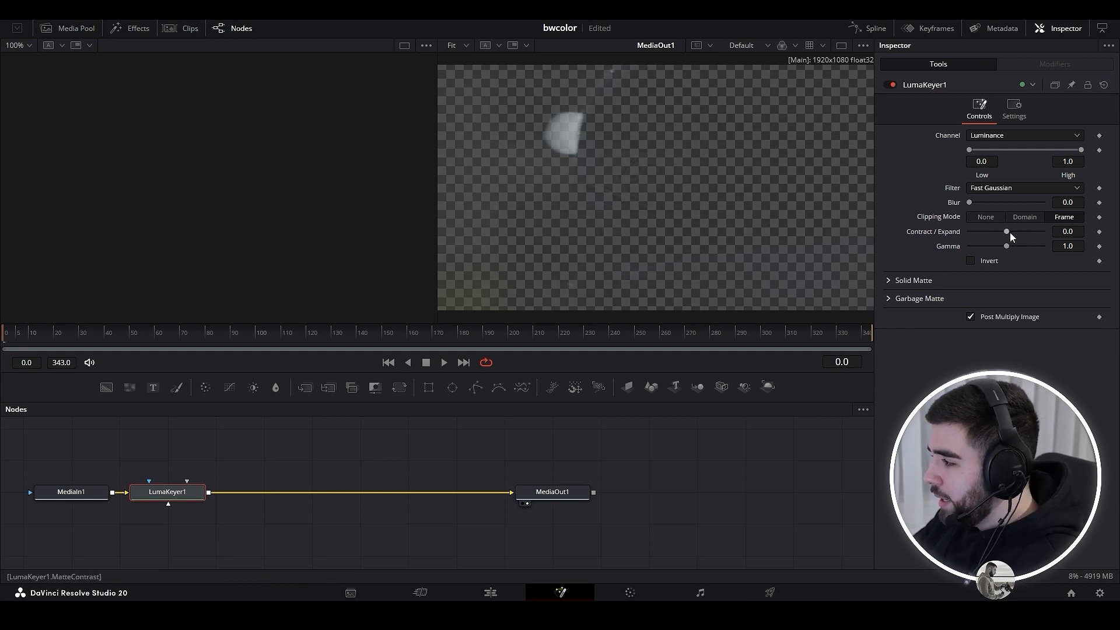
Refine the luma key to isolate the bright light, with Contract / Expand at 0.06 and Gamma at 0.766.
left_click_drag(1006, 231, 996, 245)
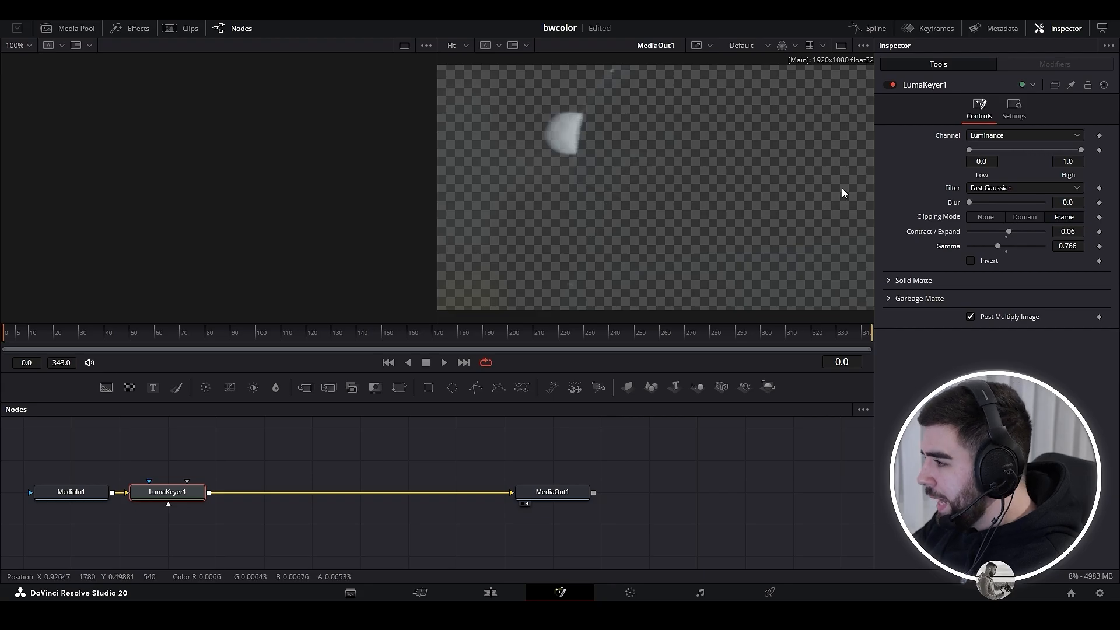
left_click_drag(971, 203, 987, 203)
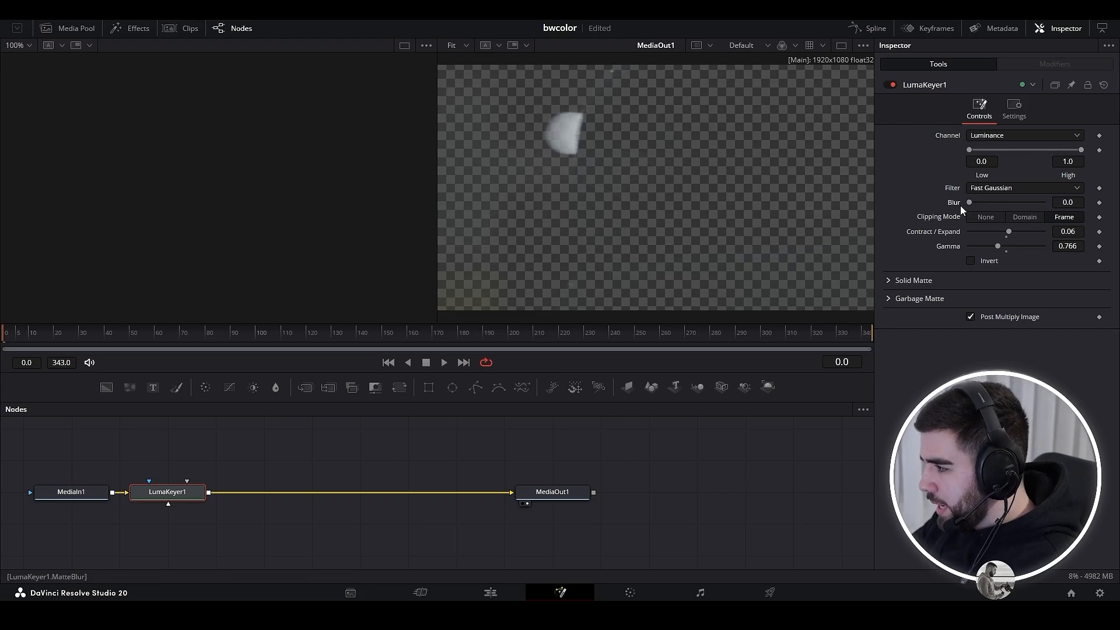
left_click(1016, 189)
left_click(1016, 189)
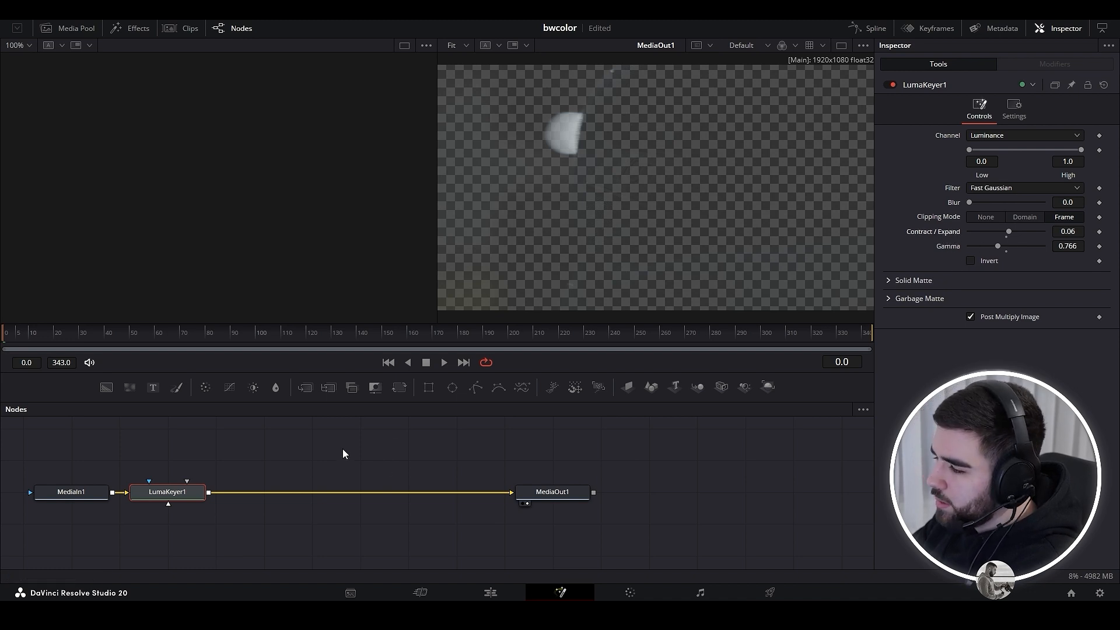
Add a Soft Glow node directly after LumaKeyer1.
key("shift+space")
type("luma")
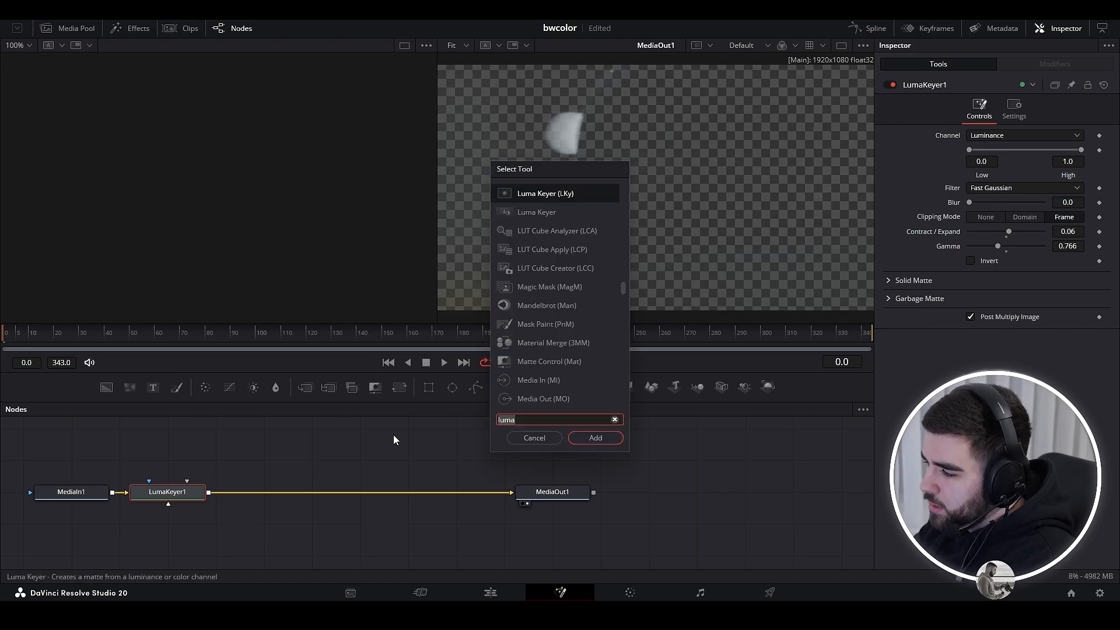
key("BackSpace")
key("BackSpace")
key("BackSpace")
key("BackSpace")
type("glo")
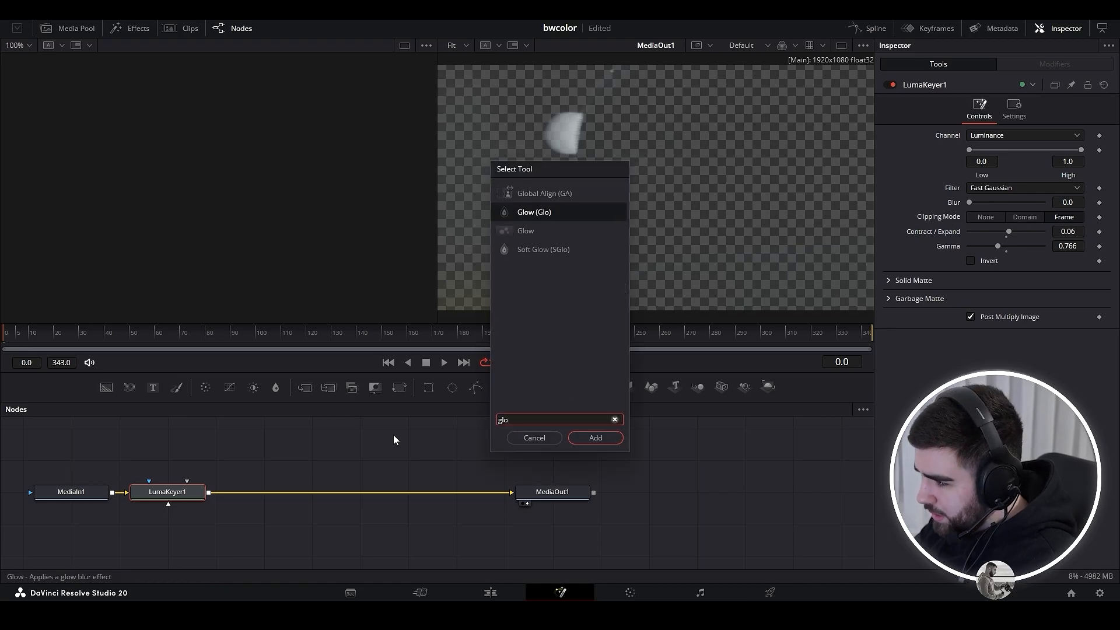
key("BackSpace")
key("BackSpace")
key("BackSpace")
type("soft")
key("Return")
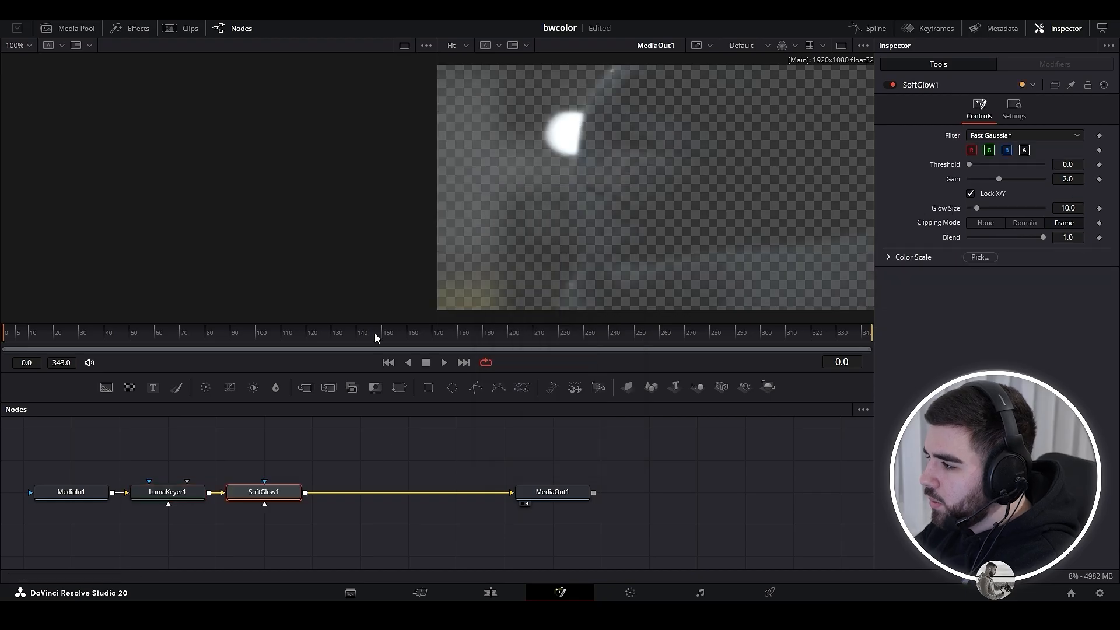
Set the soft glow's Gain to about 1.181 and its Glow Size to 11.8.
left_click_drag(998, 179, 985, 178)
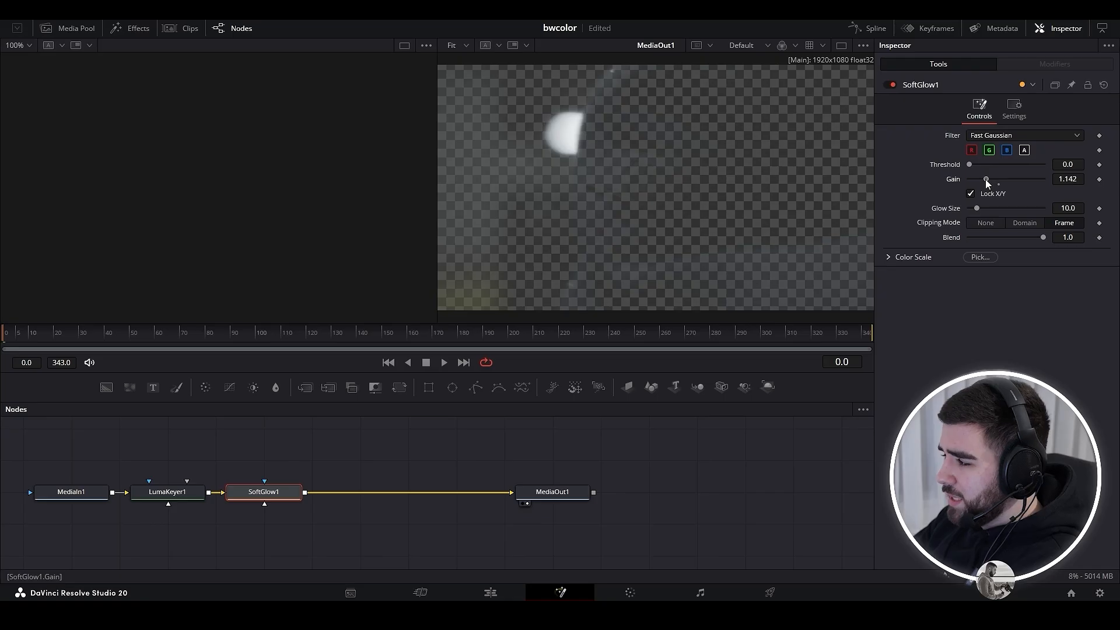
mouse_move(985, 180)
left_mouse_down()
mouse_move(1000, 176)
mouse_move(973, 177)
left_mouse_up()
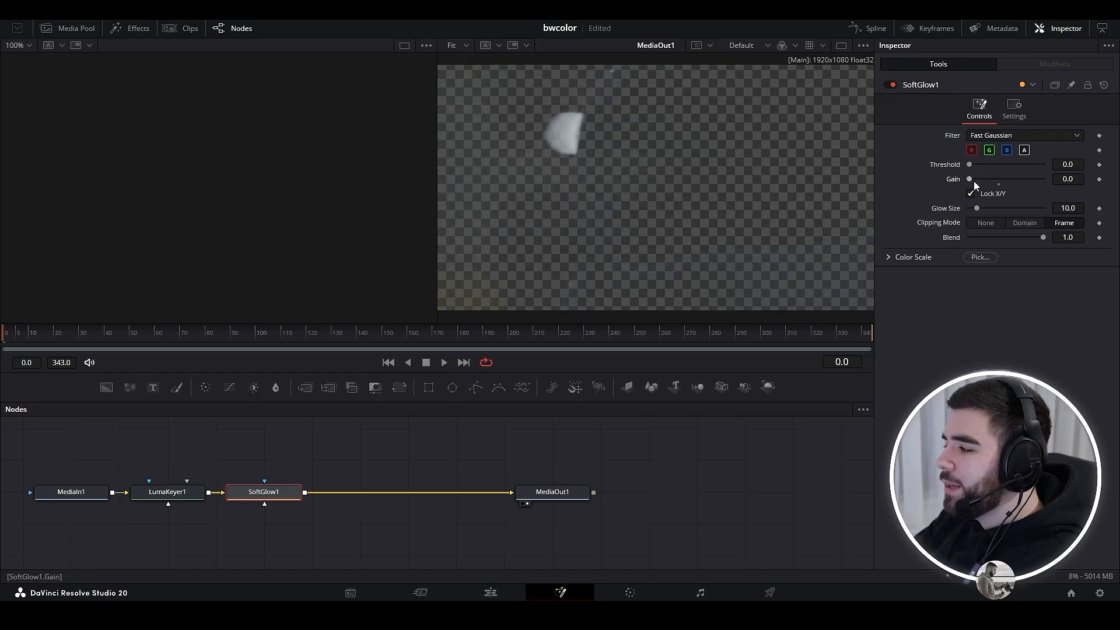
left_click_drag(970, 181, 994, 211)
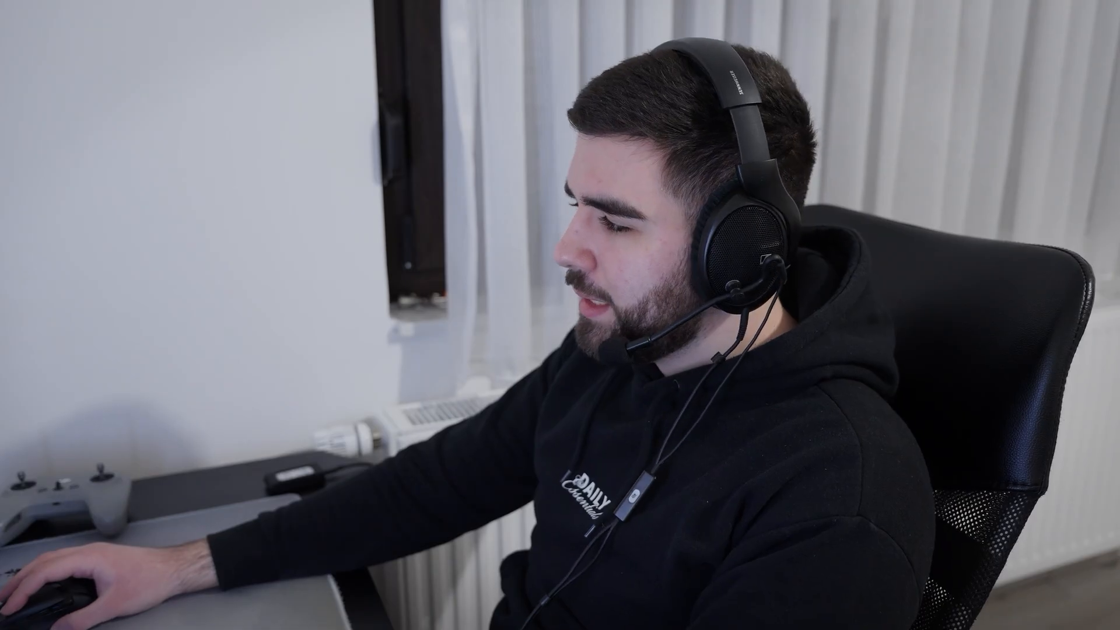
mouse_move(994, 211)
left_mouse_down()
mouse_move(962, 211)
mouse_move(979, 208)
left_mouse_up()
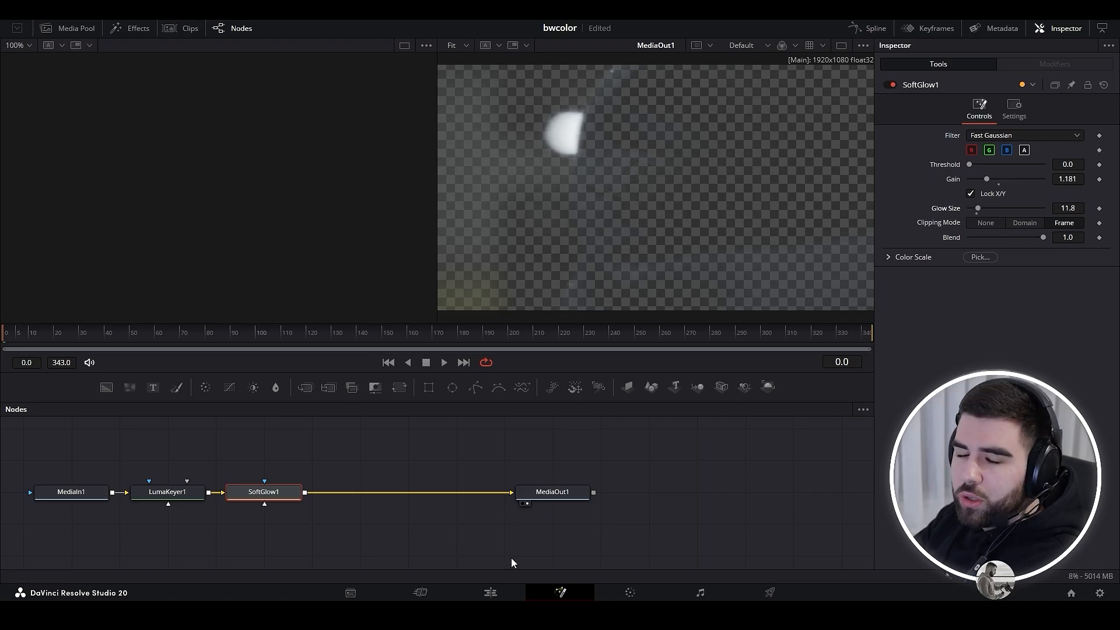
Return to the edit timeline and check how the glow on the Video 2 clip affects the picture.
left_click(491, 594)
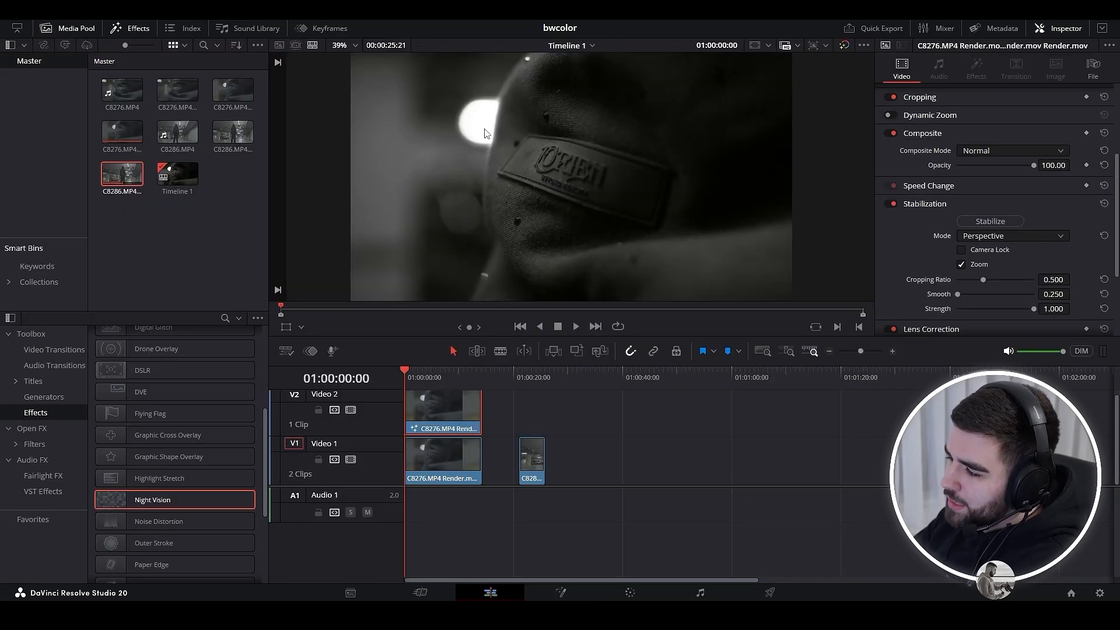
mouse_move(434, 411)
left_mouse_down()
mouse_move(559, 411)
mouse_move(435, 409)
left_mouse_up()
left_click(561, 593)
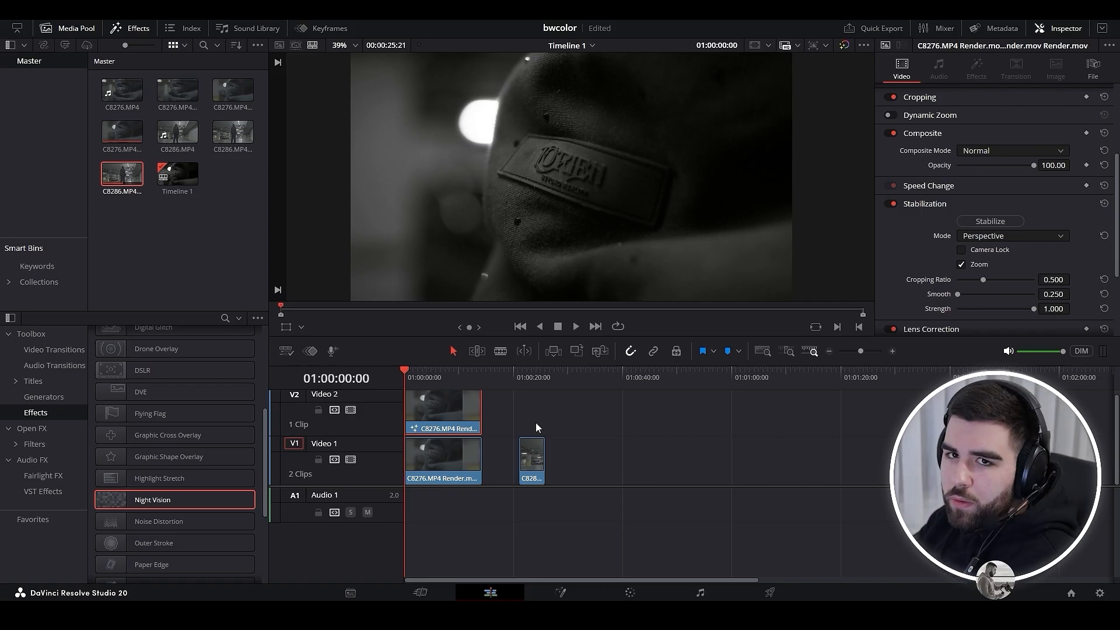
Place the Grain Super 8 Kodak 200T 7213 (Overlay) clip on Video 1 at about 01:00:40 and try to extend its end.
left_click(624, 455)
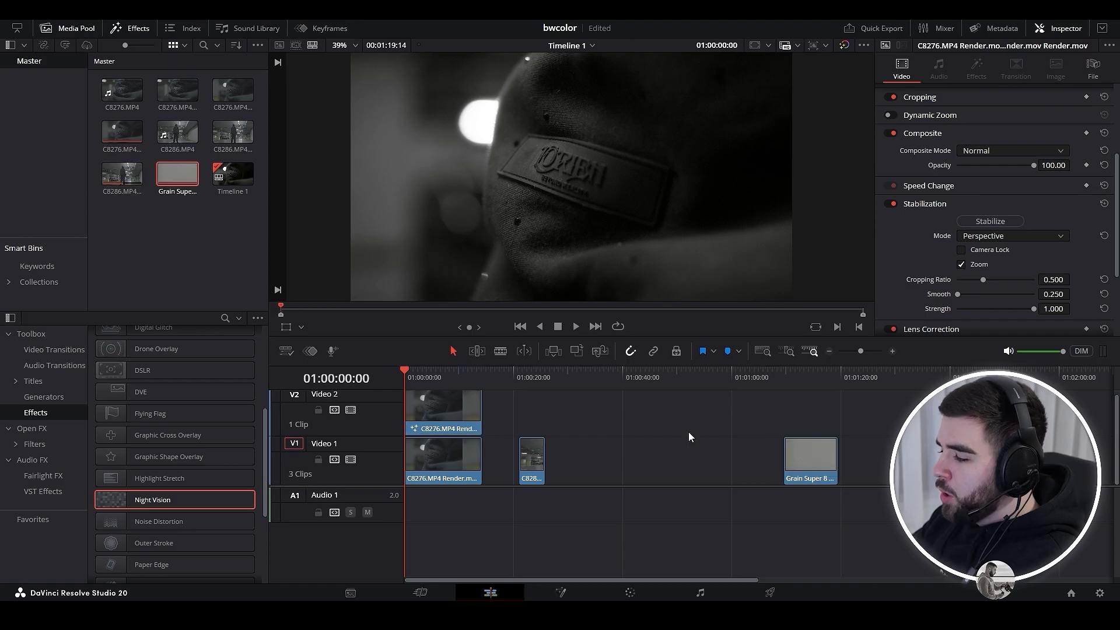
left_click_drag(801, 472, 660, 457)
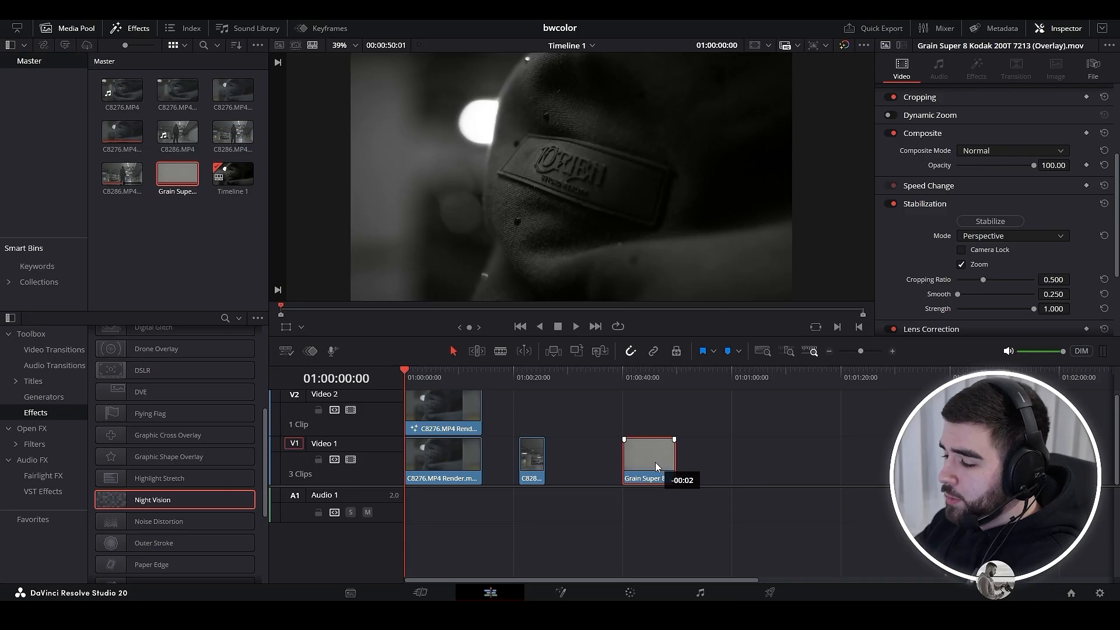
left_click_drag(655, 463, 703, 458)
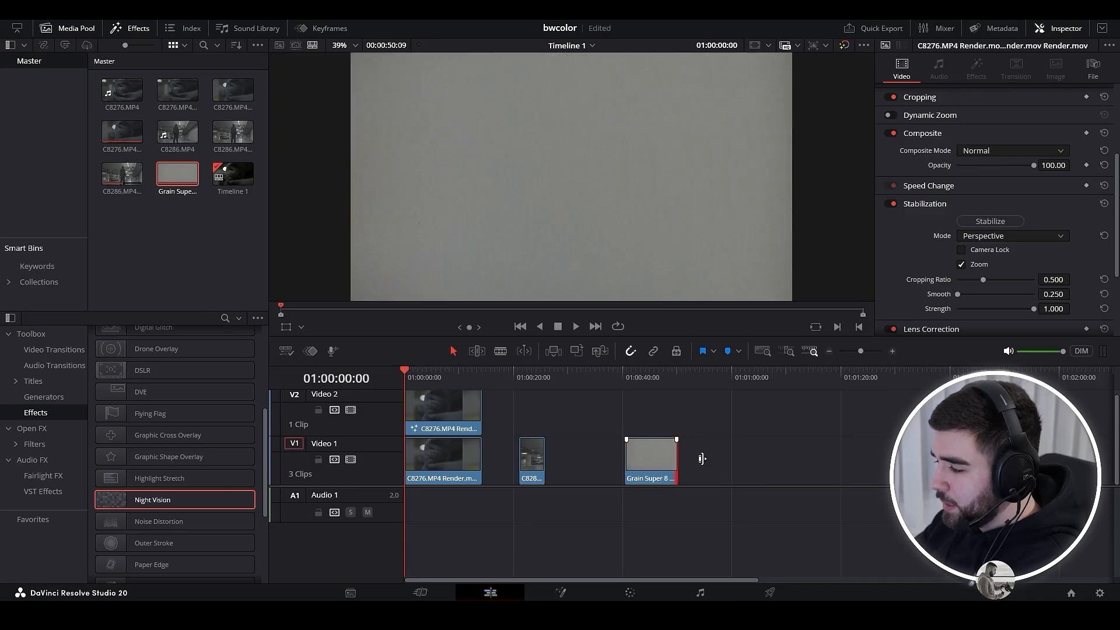
mouse_move(638, 381)
left_mouse_down()
mouse_move(669, 380)
mouse_move(647, 382)
left_mouse_up()
Lay two back-to-back copies of the grain clip on Video 3 above the C8276.MP4 footage, starting at 01:00:00:00.
left_click(652, 437)
left_click_drag(651, 446, 486, 418)
left_click(459, 411)
Cut the second grain copy at 01:00:14:08, where the footage ends, and delete the excess piece.
left_click(483, 376)
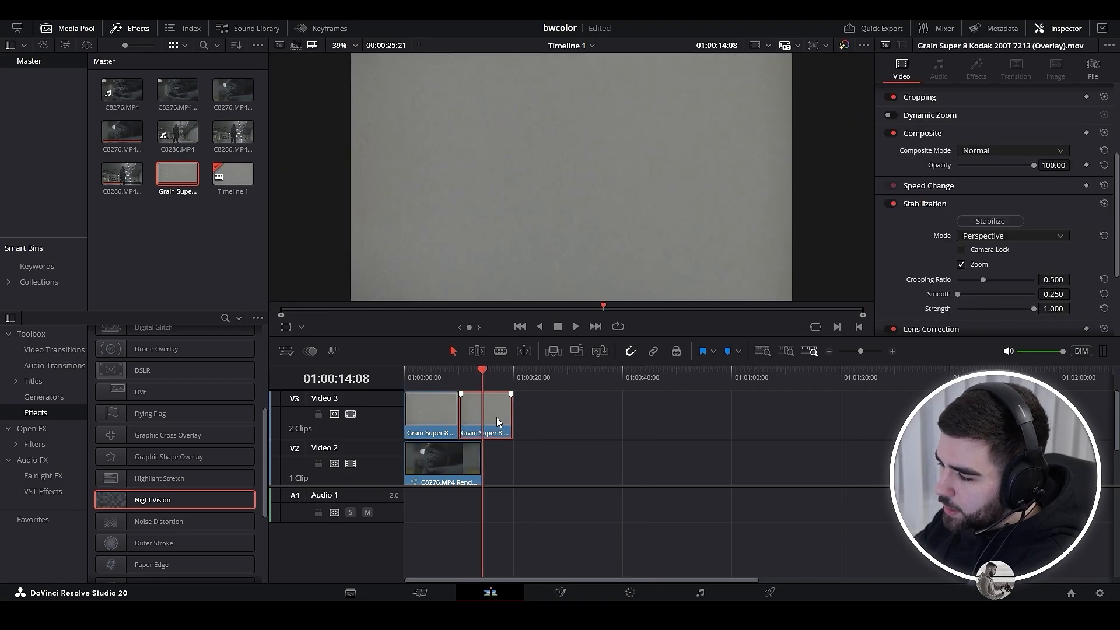
key("ctrl+b")
left_click(507, 419)
key("BackSpace")
Change the composite mode of the first grain clip on Video 3 so its grain blends with the footage.
left_click(435, 376)
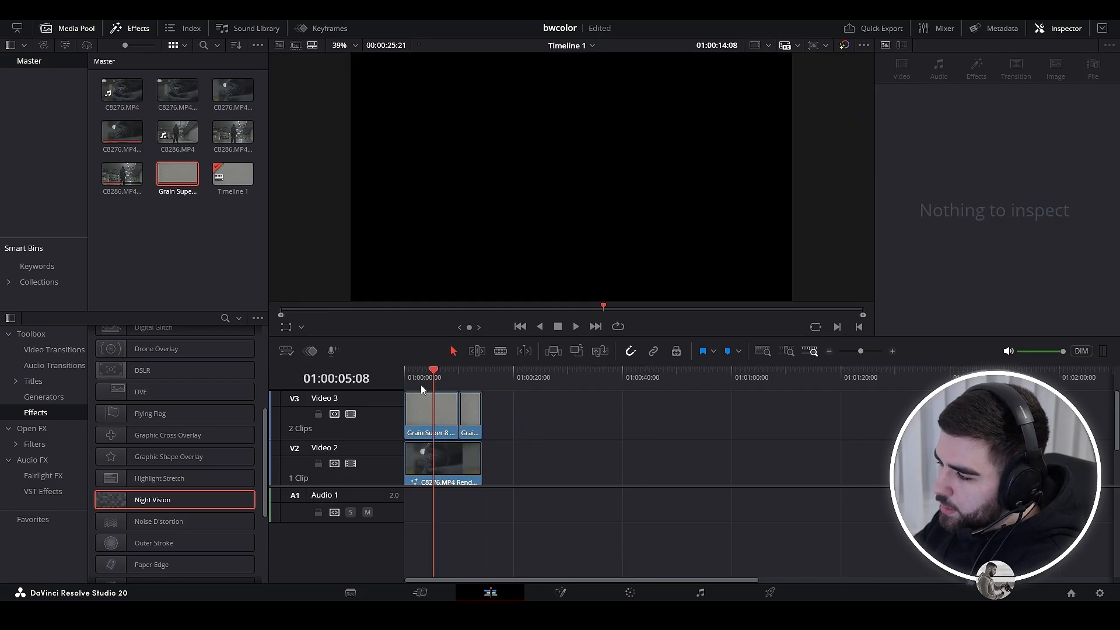
left_click(451, 419)
scroll(946, 244, "down", 3)
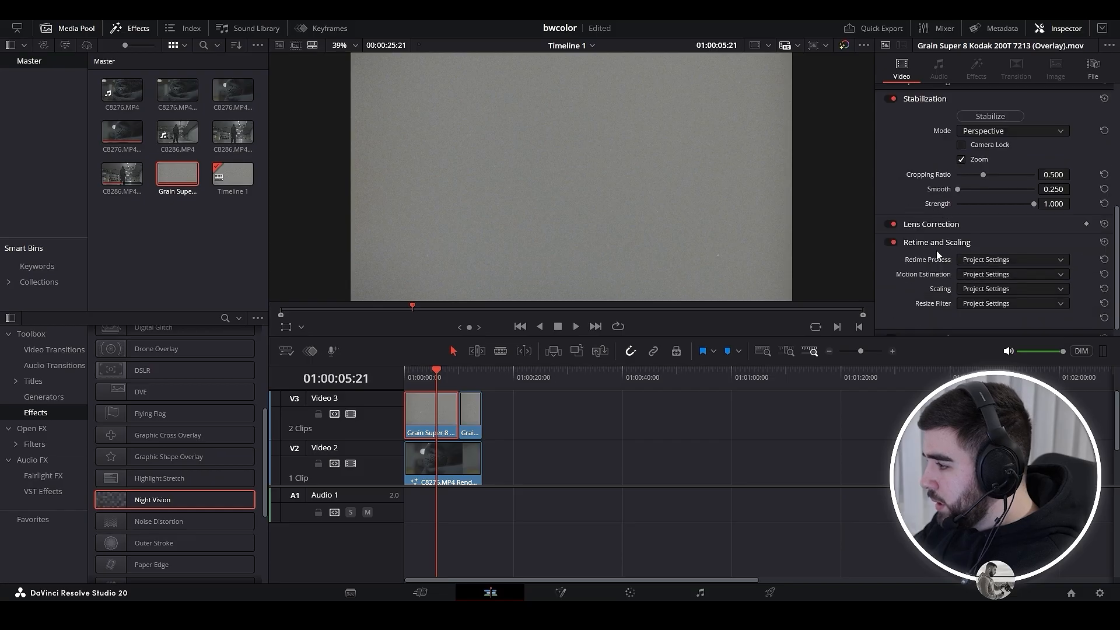
scroll(936, 288, "up", 4)
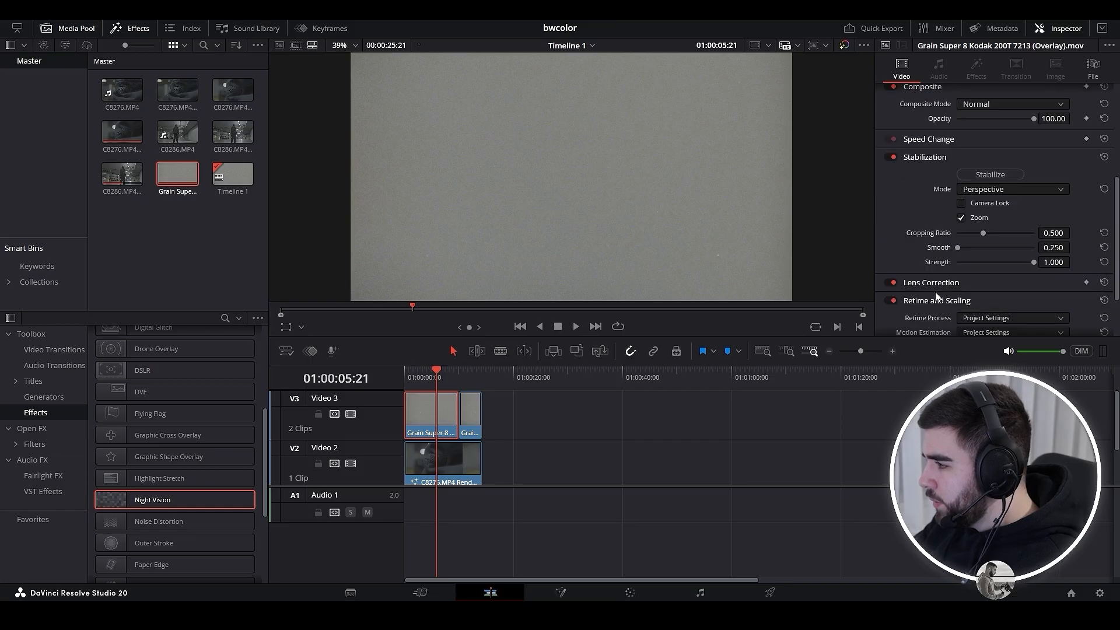
left_click(994, 174)
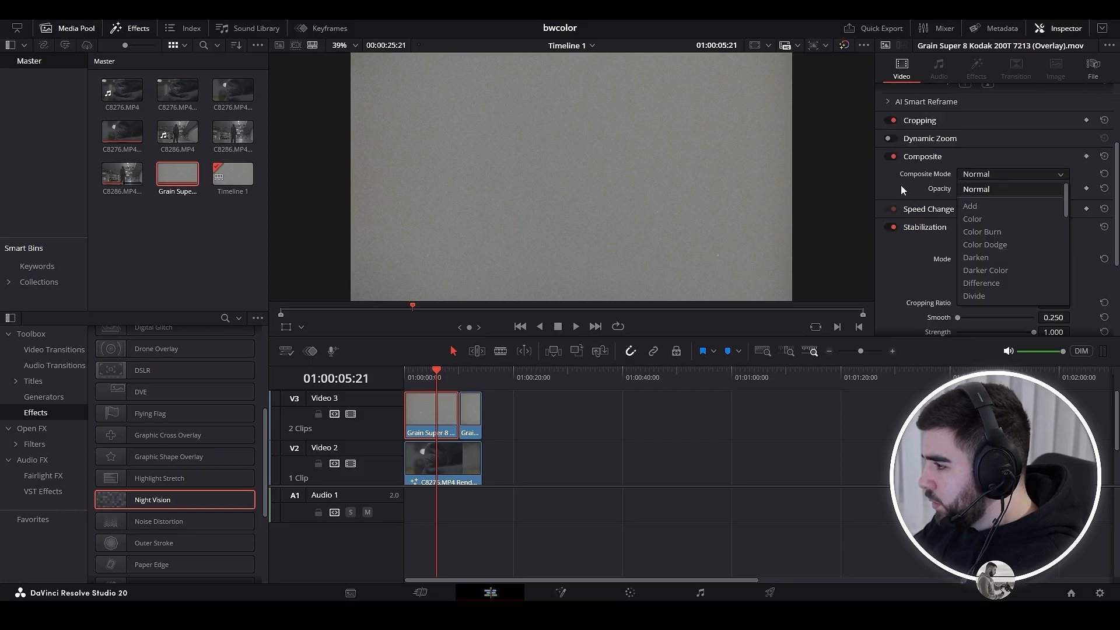
scroll(1016, 254, "down", 3)
scroll(1018, 253, "down", 3)
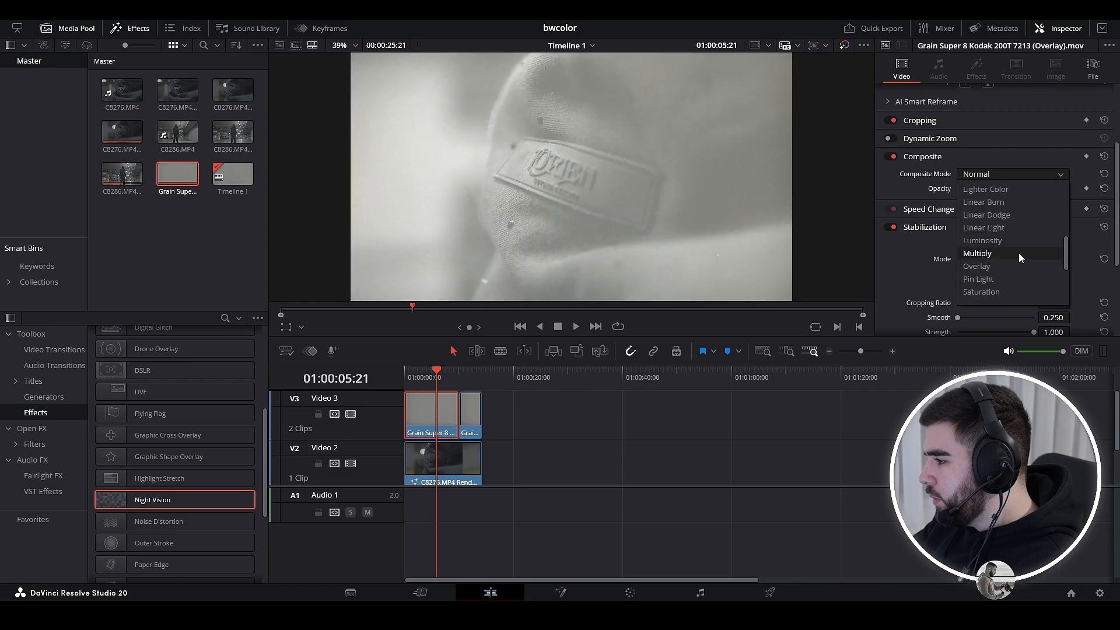
left_click(991, 230)
Set the composite mode of the second grain clip on Video 3 to Overlay and play back the blended grain.
left_click(470, 413)
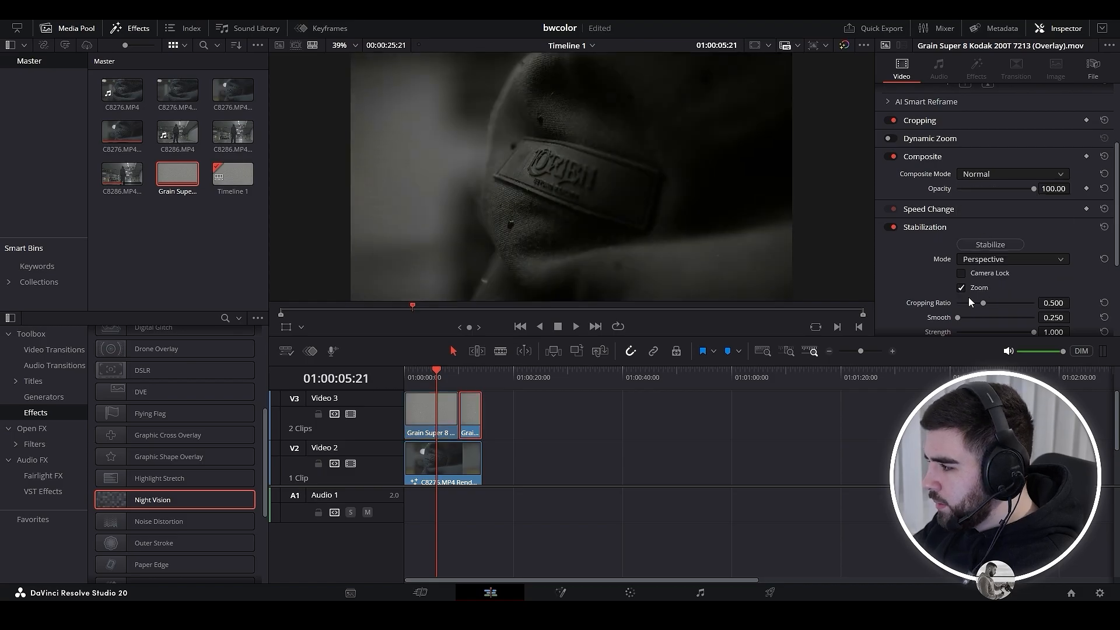
left_click(1012, 173)
scroll(1009, 260, "down", 2)
left_click(997, 267)
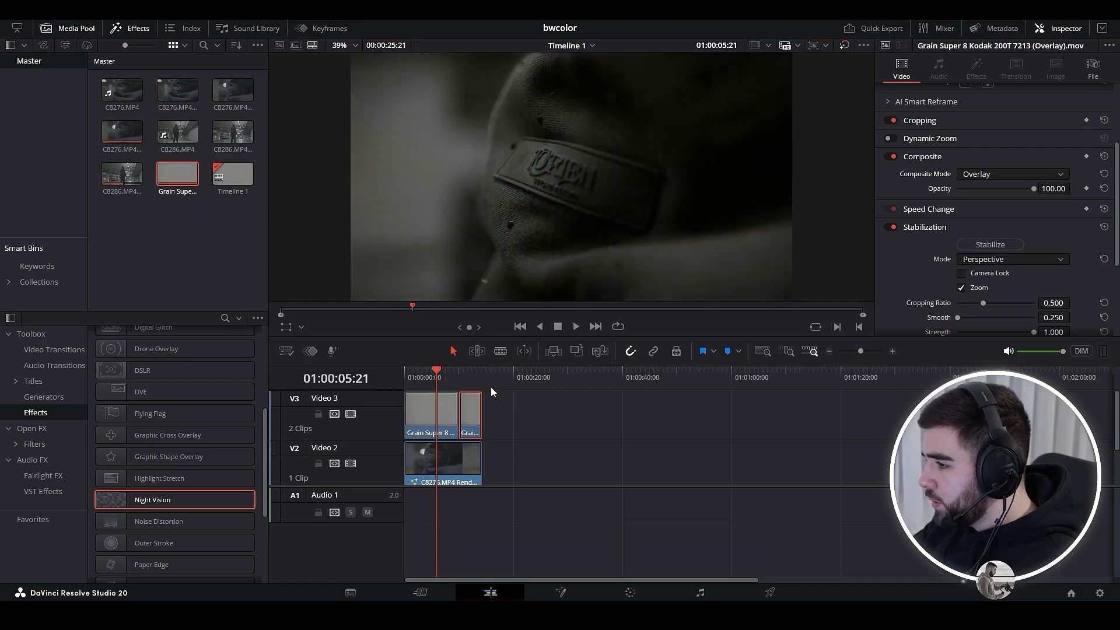
left_click(407, 374)
key("space")
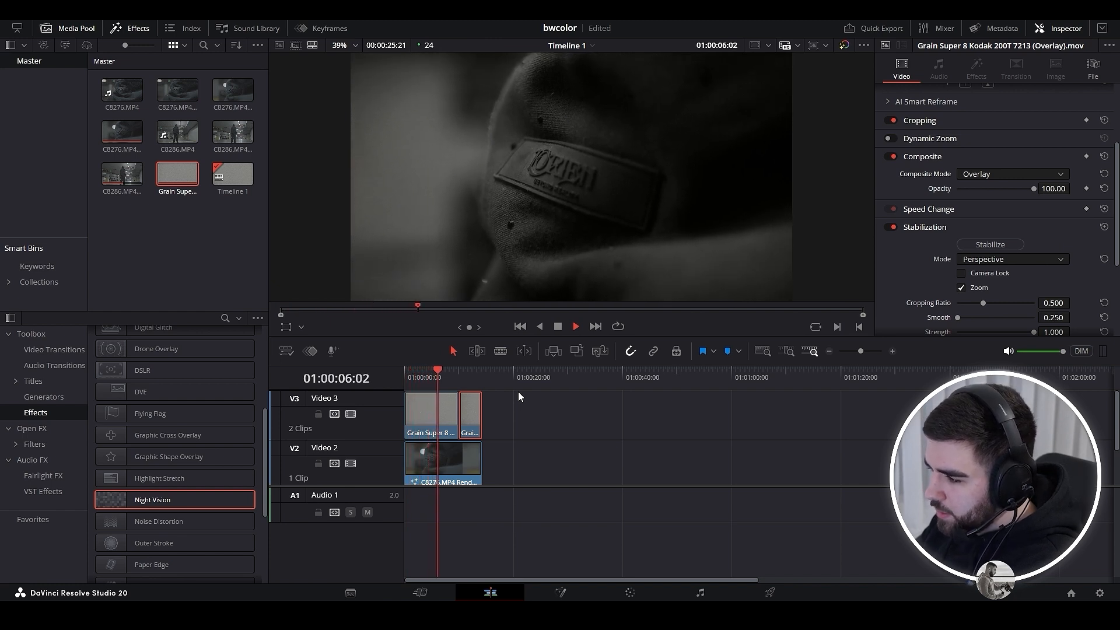
left_click(460, 376)
left_click_drag(460, 376, 437, 378)
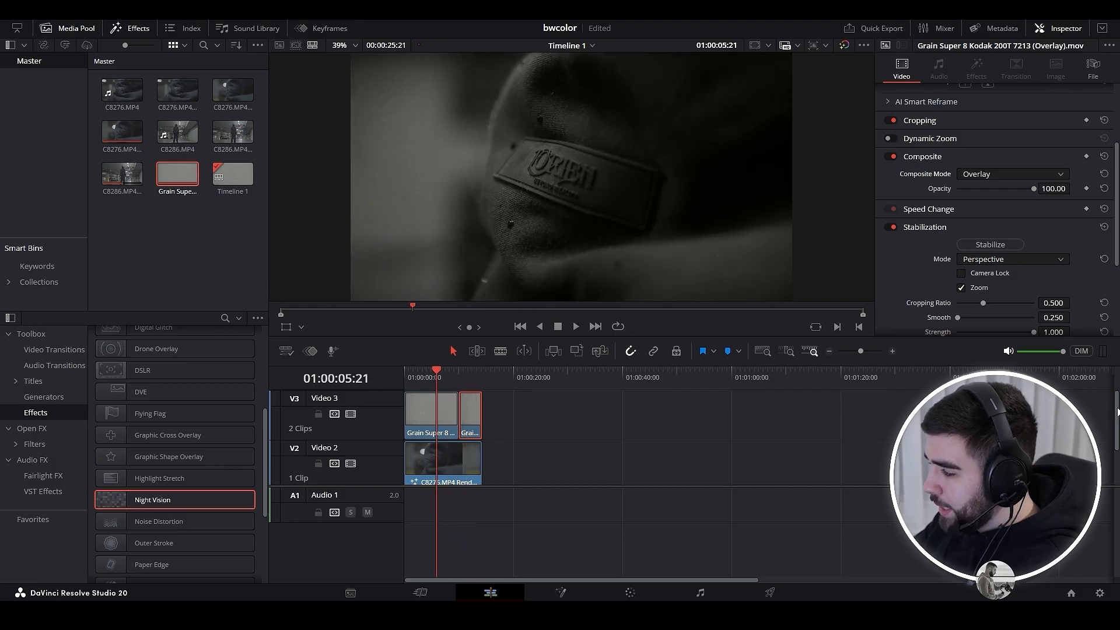
Duplicate both grain clips from Video 3 onto a new Video 4 track directly above and play back the doubled grain.
left_click_drag(549, 413, 448, 410)
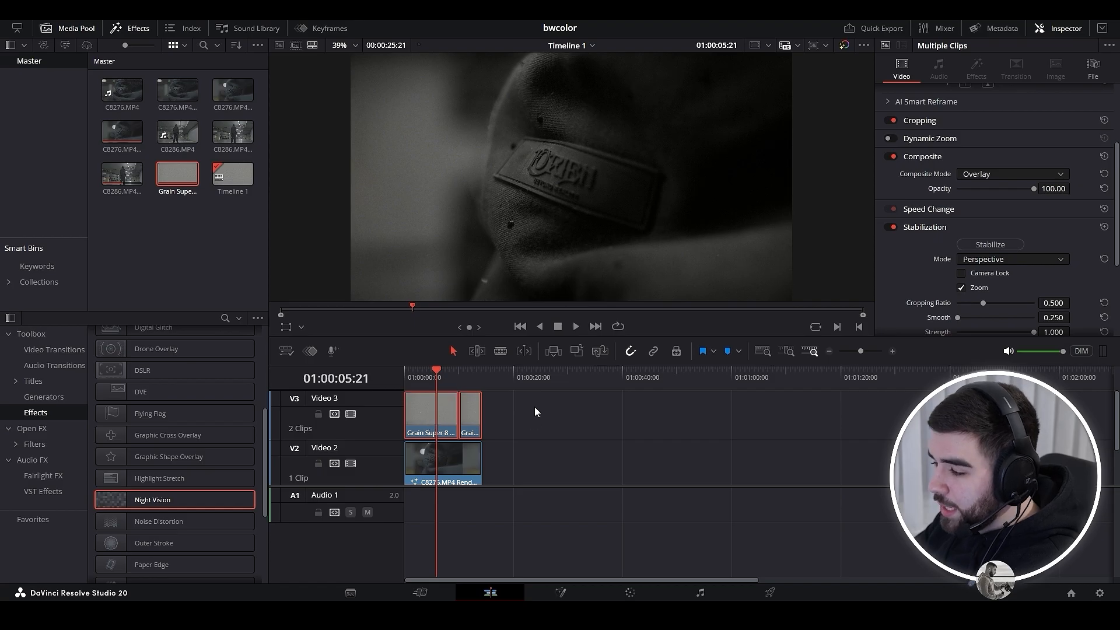
left_click_drag(437, 413, 437, 390)
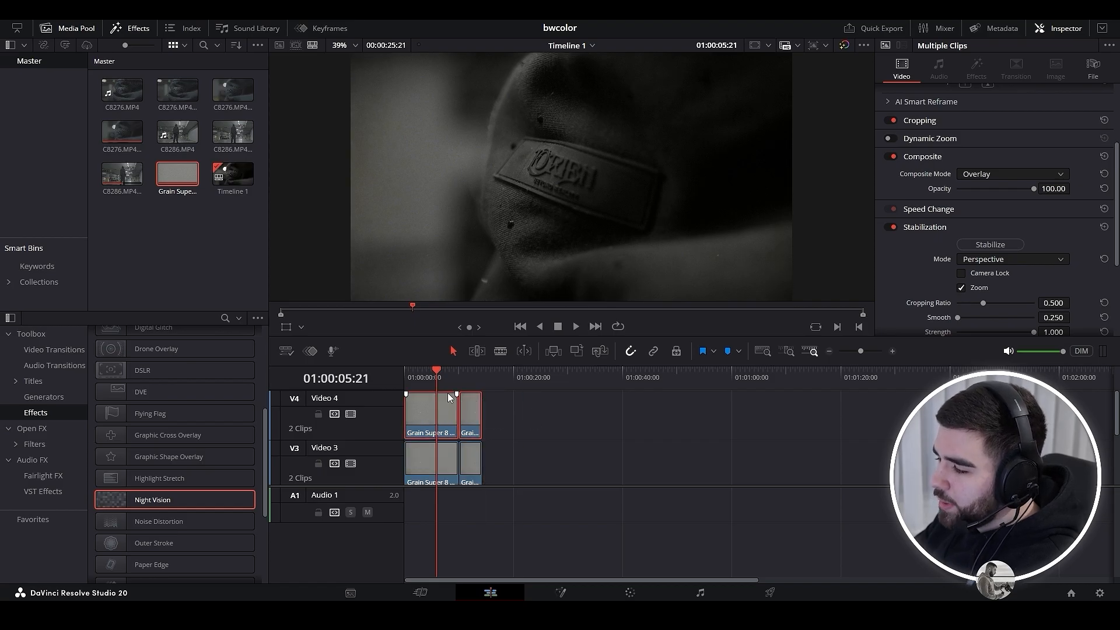
left_click(425, 378)
key("space")
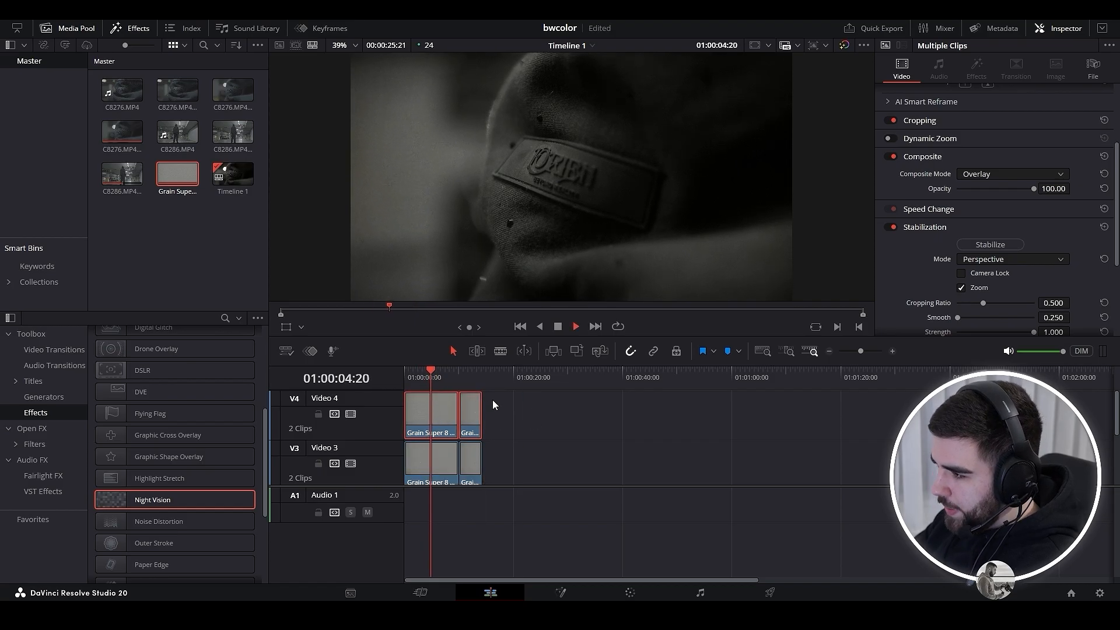
left_click(438, 376)
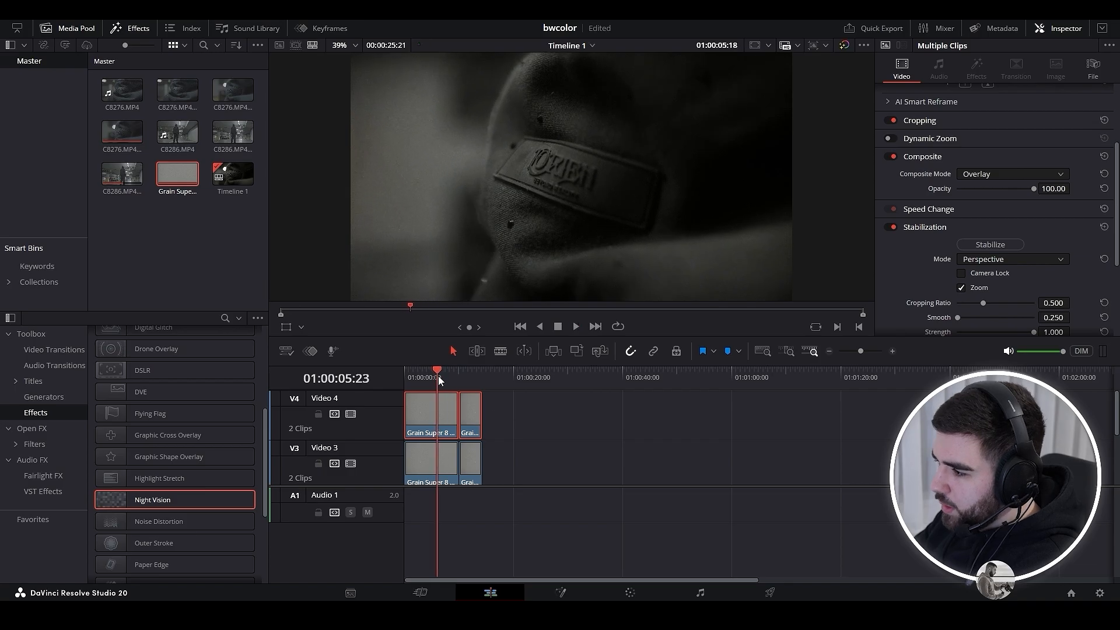
left_click(438, 376)
Desaturate the first grain clip on Video 4 in the primary color wheels.
left_click(429, 414)
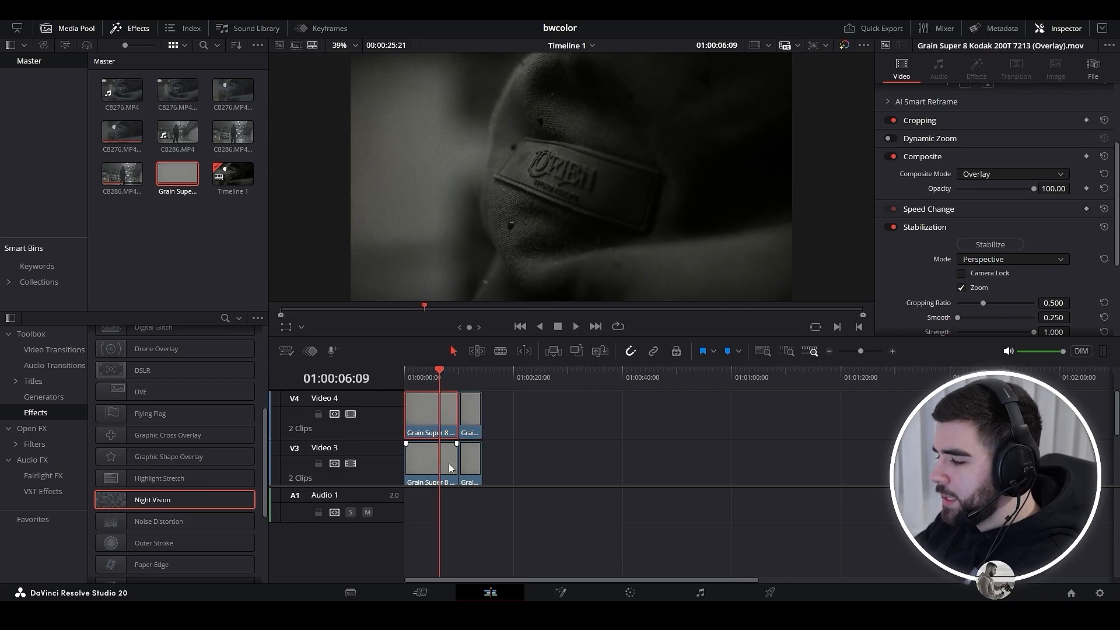
left_click(637, 591)
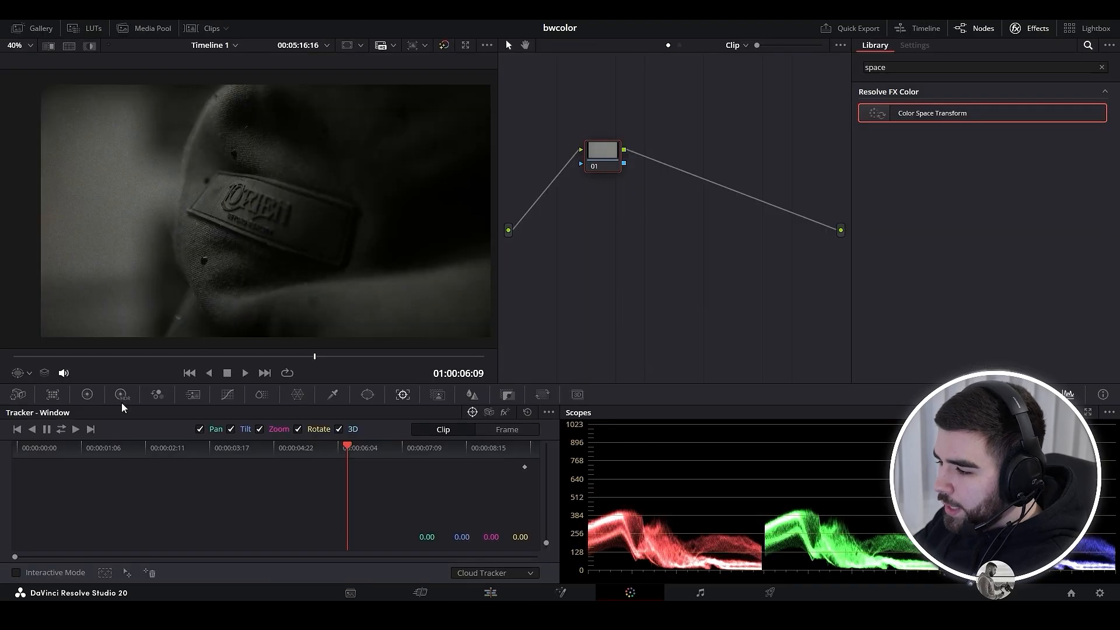
left_click(90, 396)
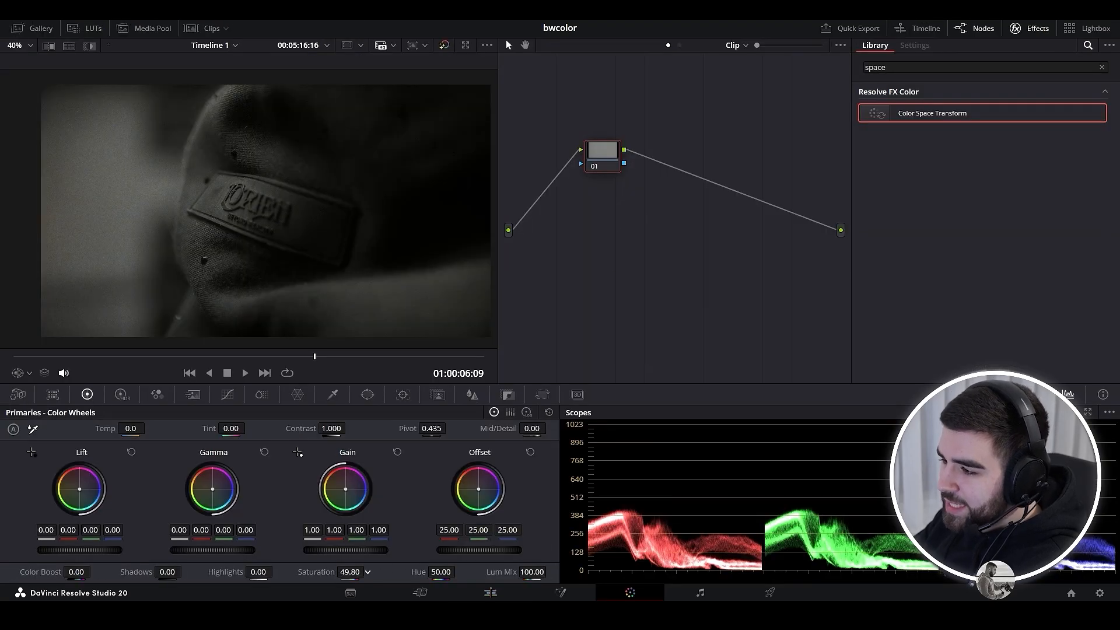
left_click(491, 591)
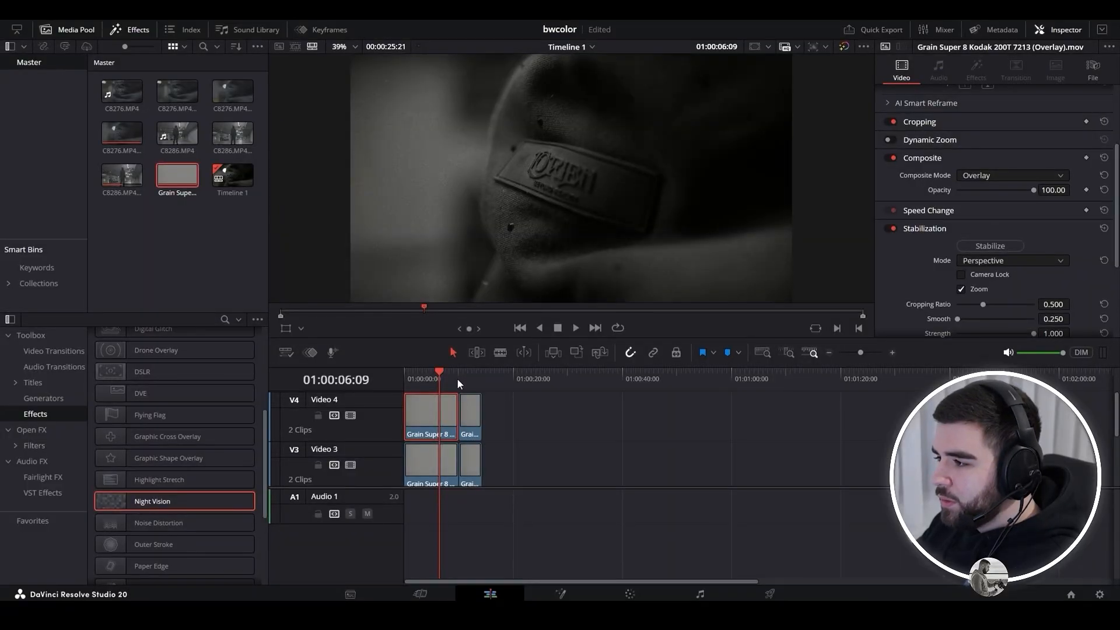
Set the saturation of the second grain clip on Video 4 to 0.
left_click(452, 378)
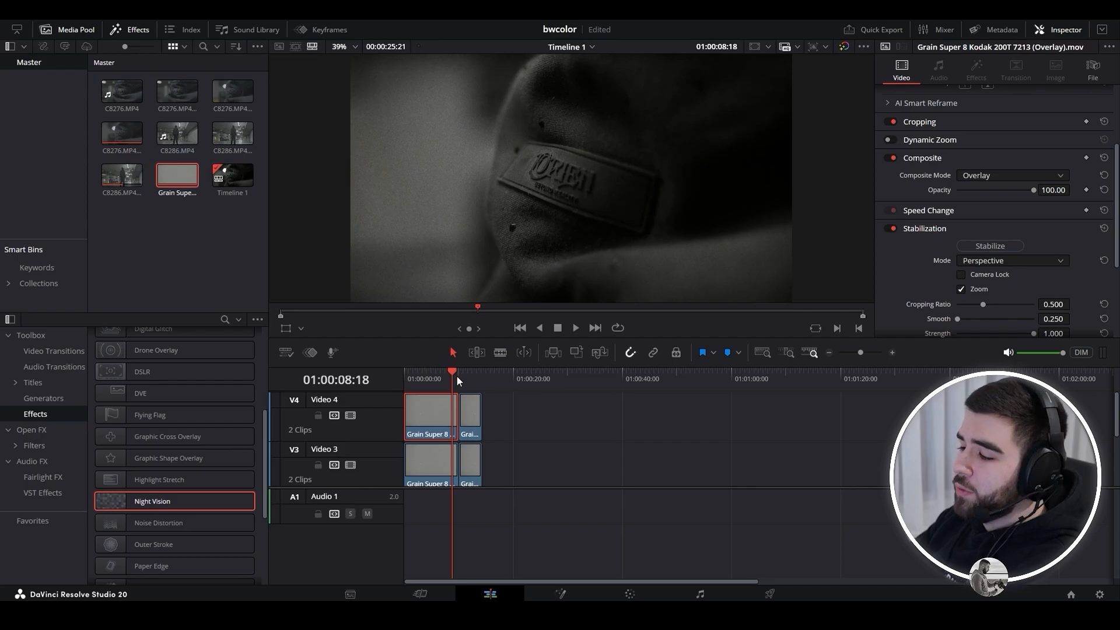
left_click_drag(468, 372, 471, 377)
left_click(471, 406)
left_click(630, 594)
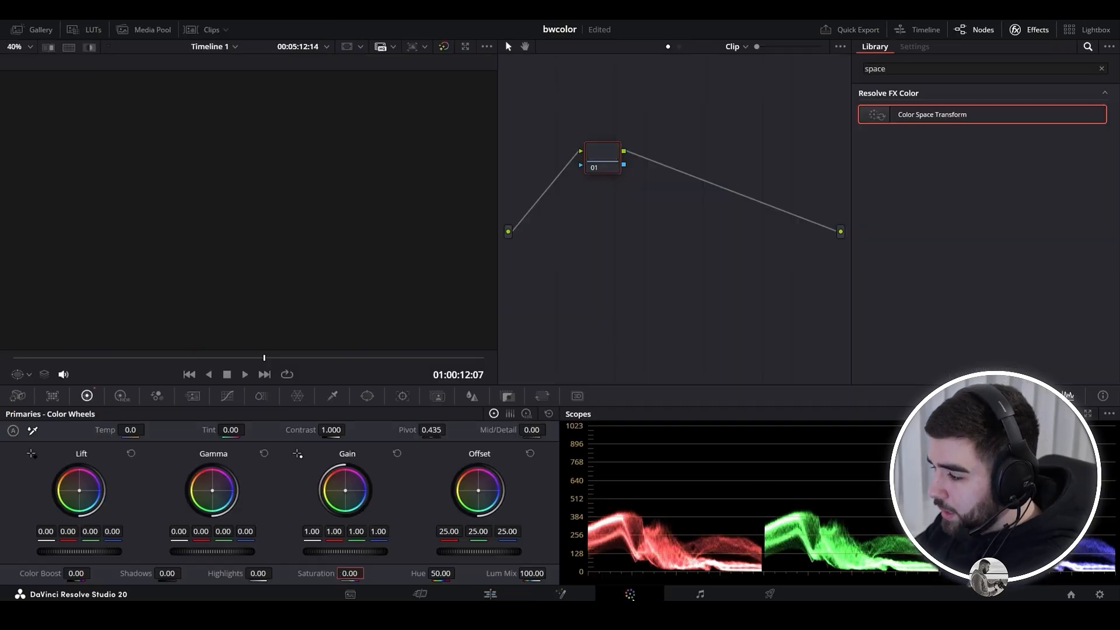
left_click(490, 594)
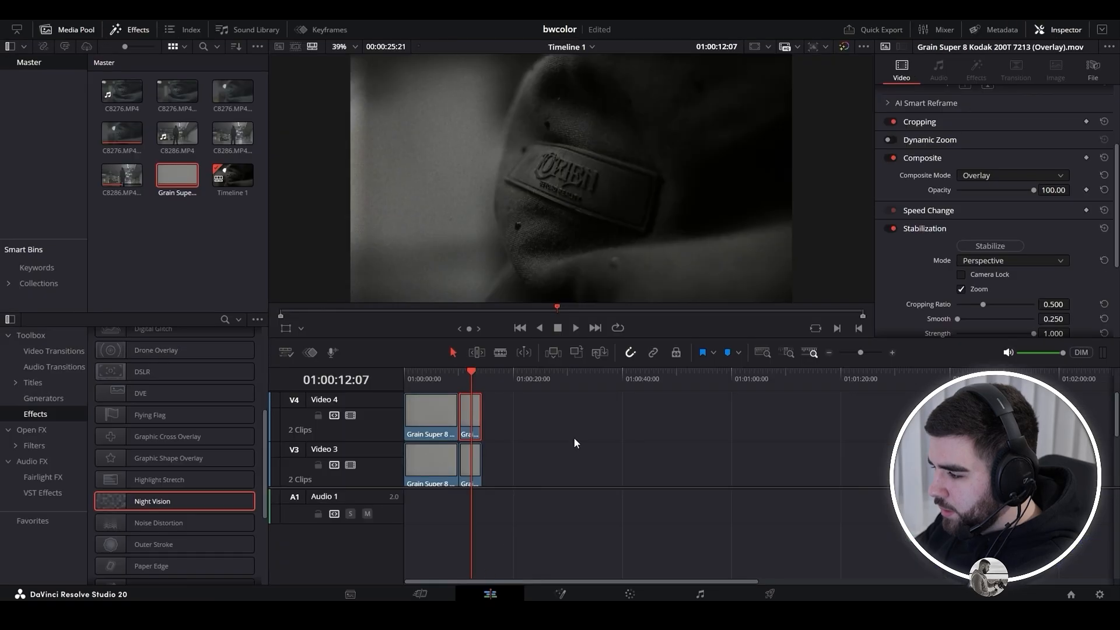
Desaturate both grain clips on Video 3, moving the Video 4 copies aside for the edit and returning them to 01:00:00:00.
left_click_drag(572, 436, 467, 408)
left_click_drag(470, 411, 662, 412)
left_click(473, 467)
left_click(616, 596)
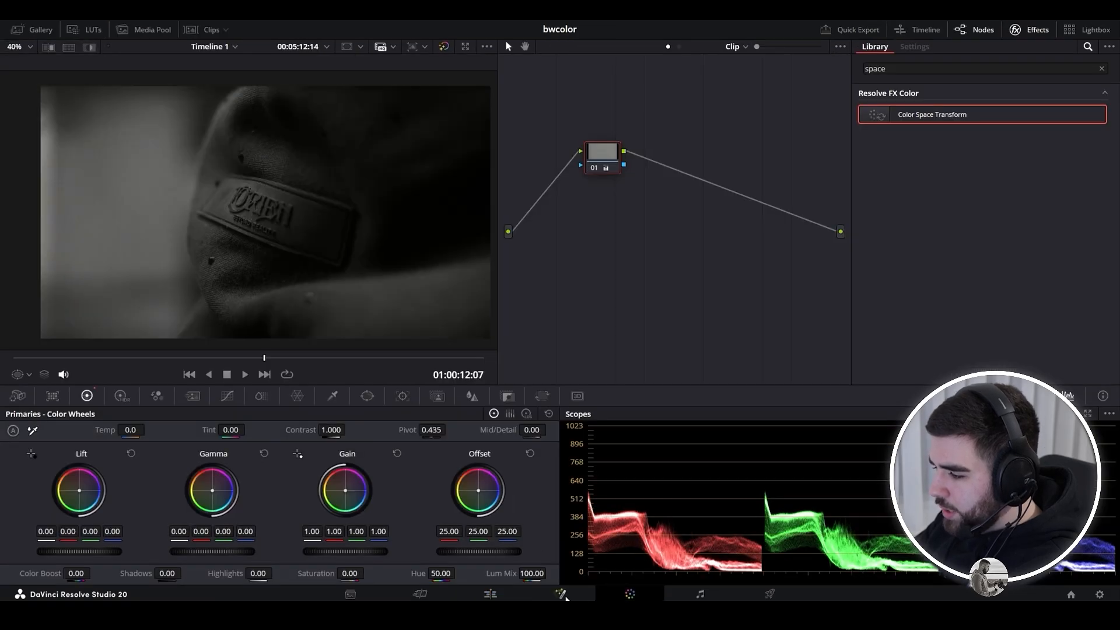
left_click(490, 593)
key("shift+6")
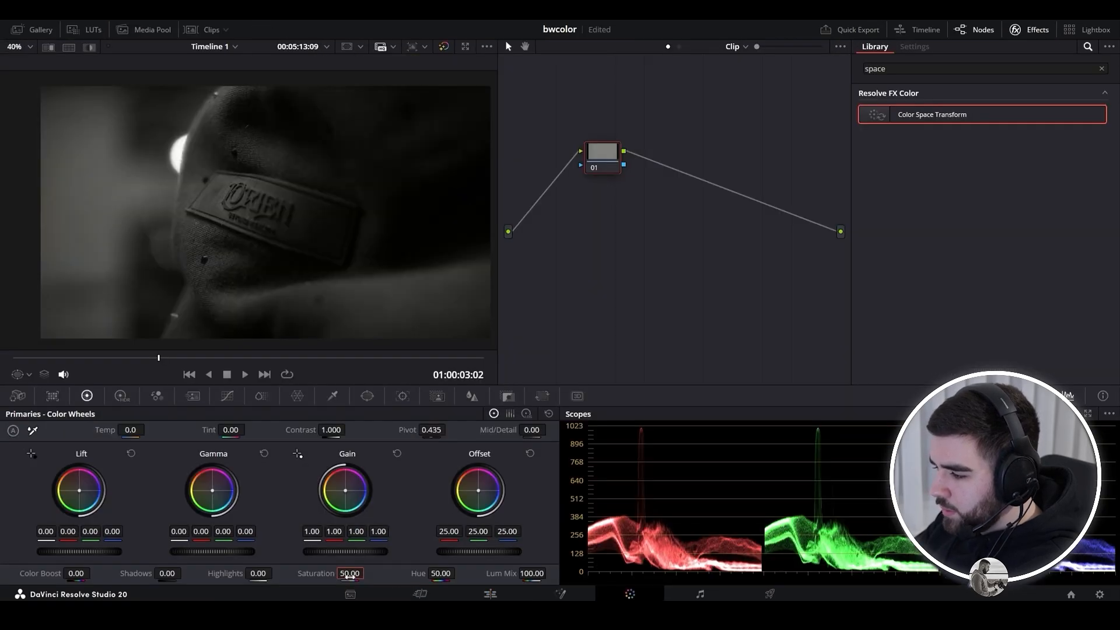
left_click(490, 593)
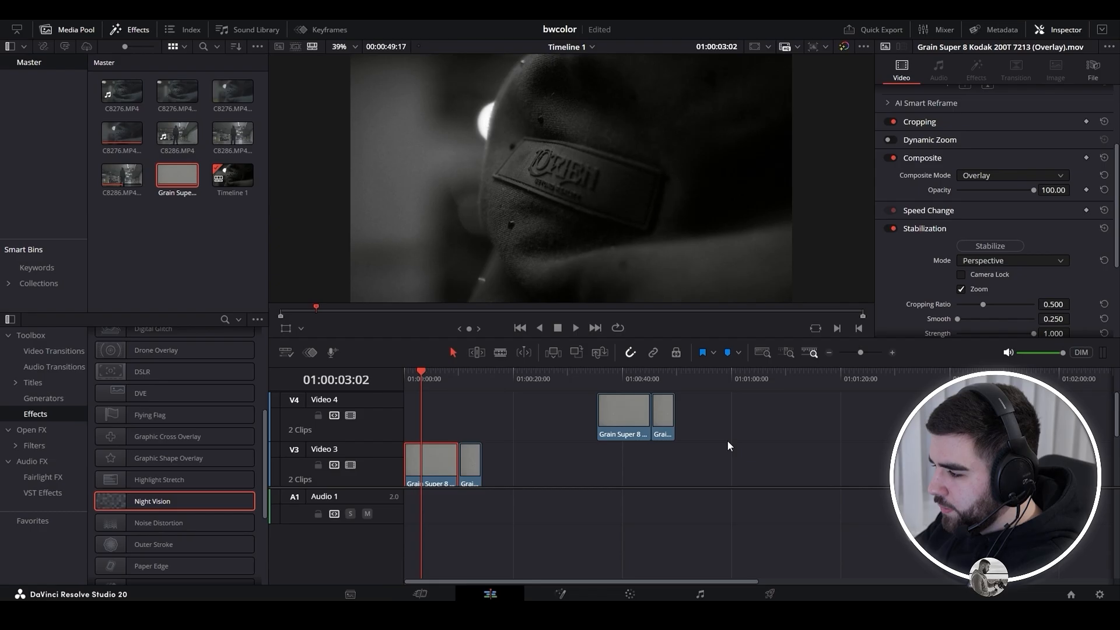
left_click_drag(629, 426, 434, 425)
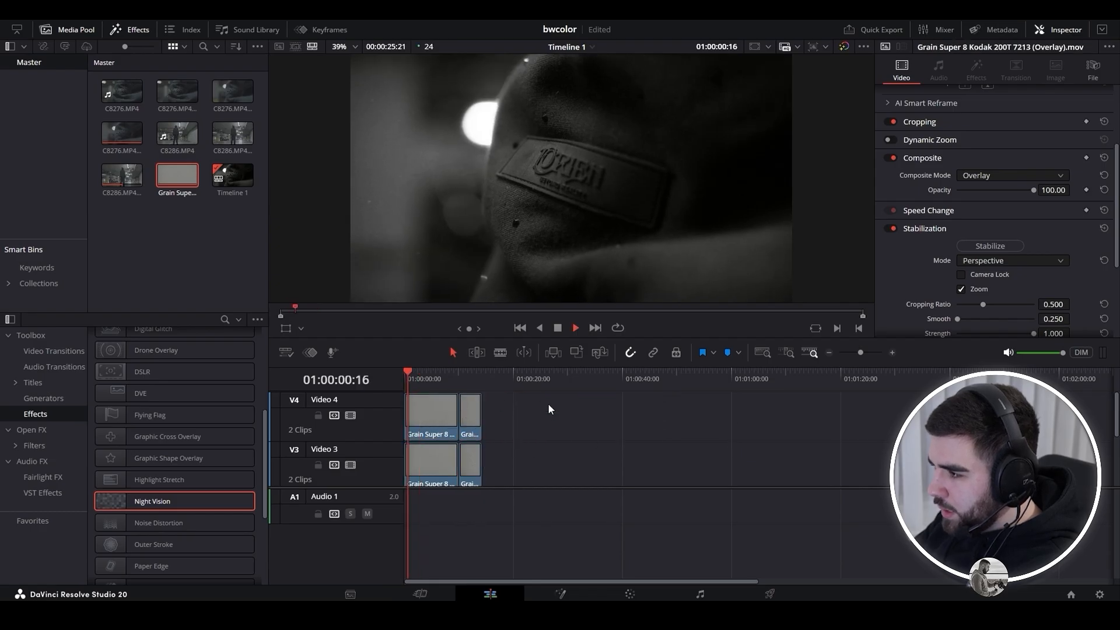
left_click_drag(429, 379, 438, 376)
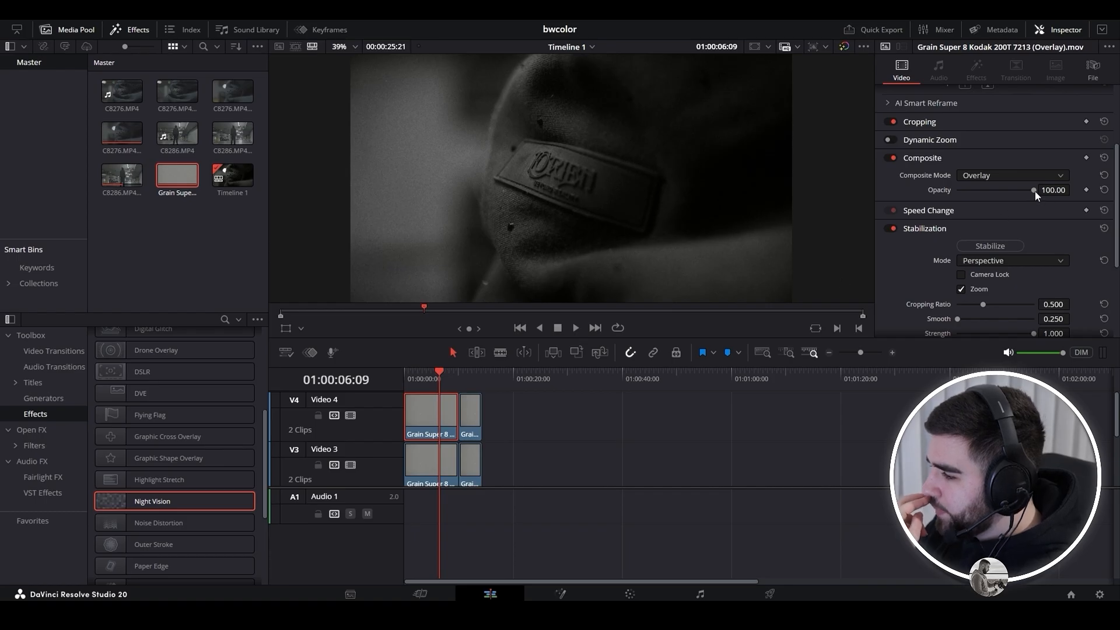
Reduce the opacity of the Video 4 grain clips to 65 on the first and about 64 on the second.
left_click_drag(1035, 191, 997, 191)
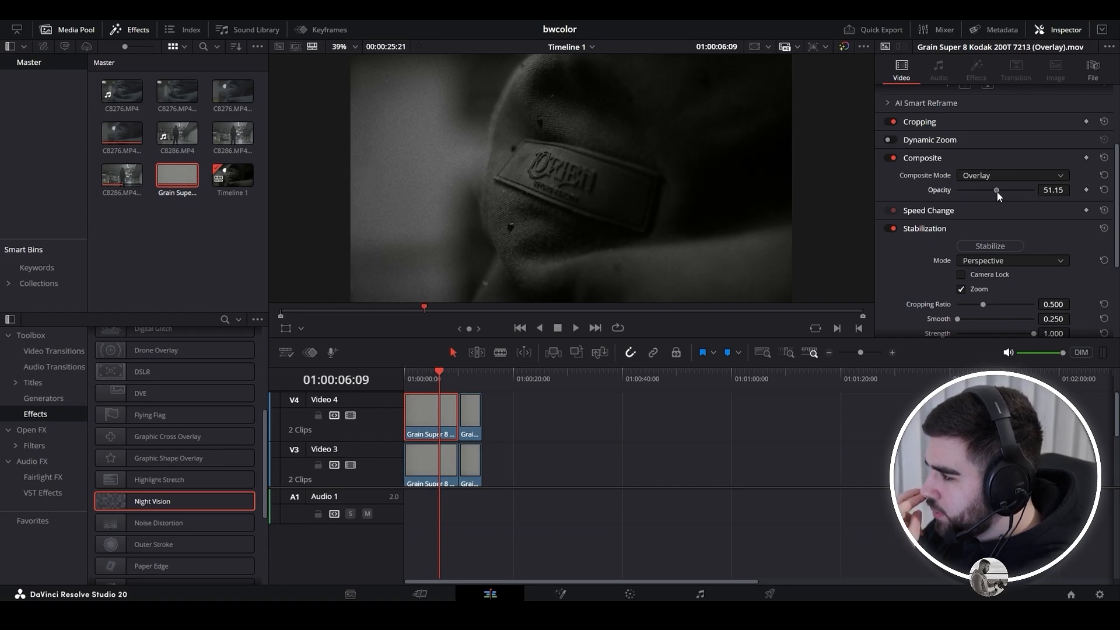
left_click(476, 378)
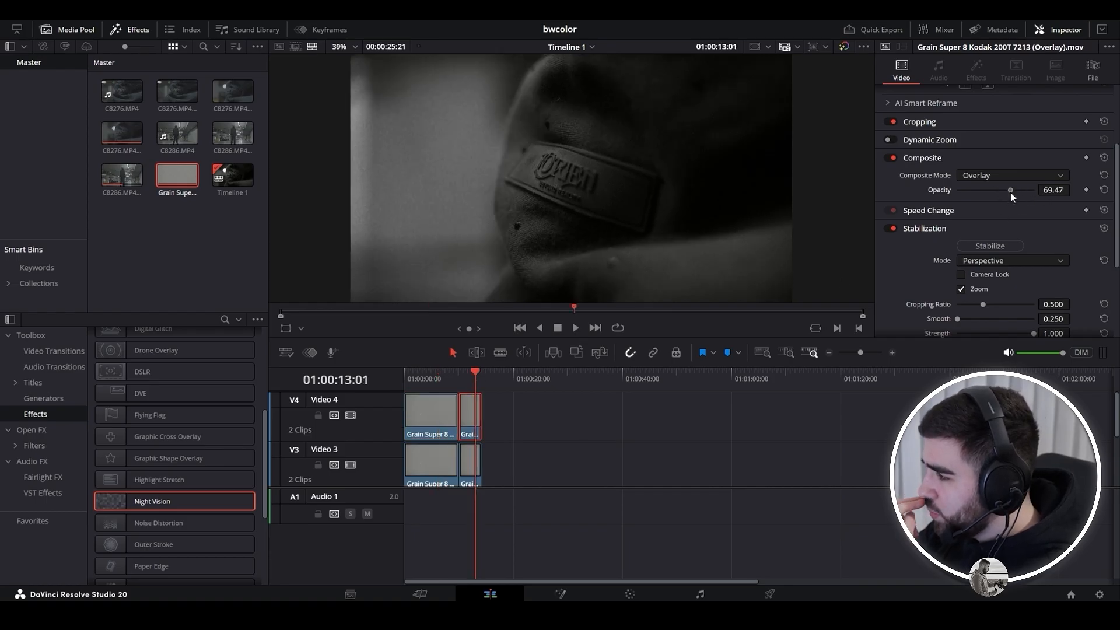
left_click_drag(1011, 193, 1006, 194)
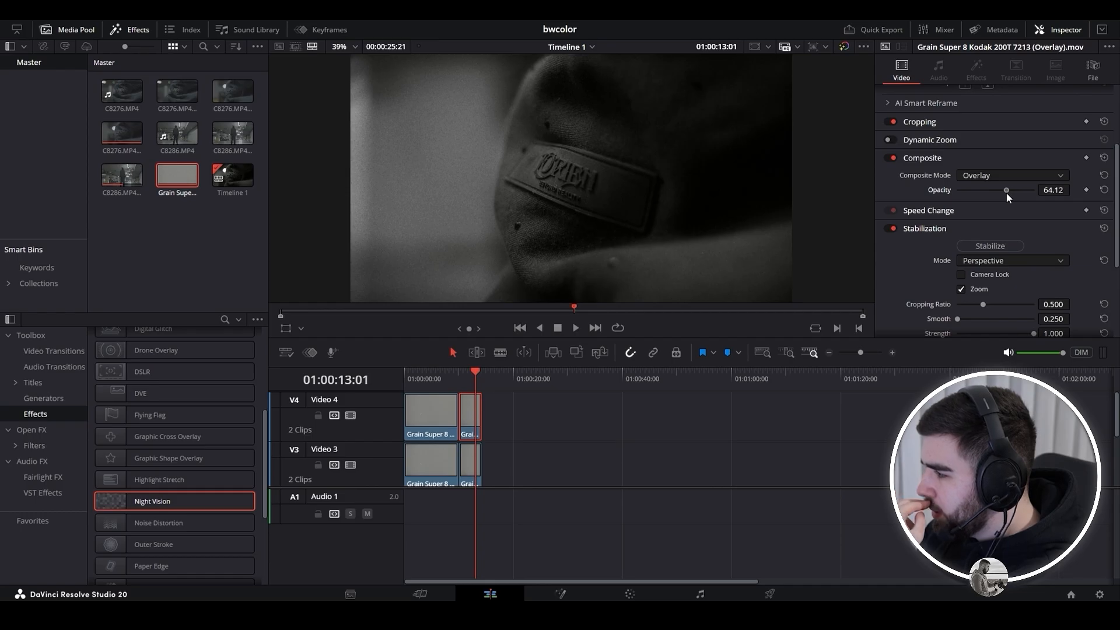
left_click(432, 378)
left_click(1050, 190)
type("65")
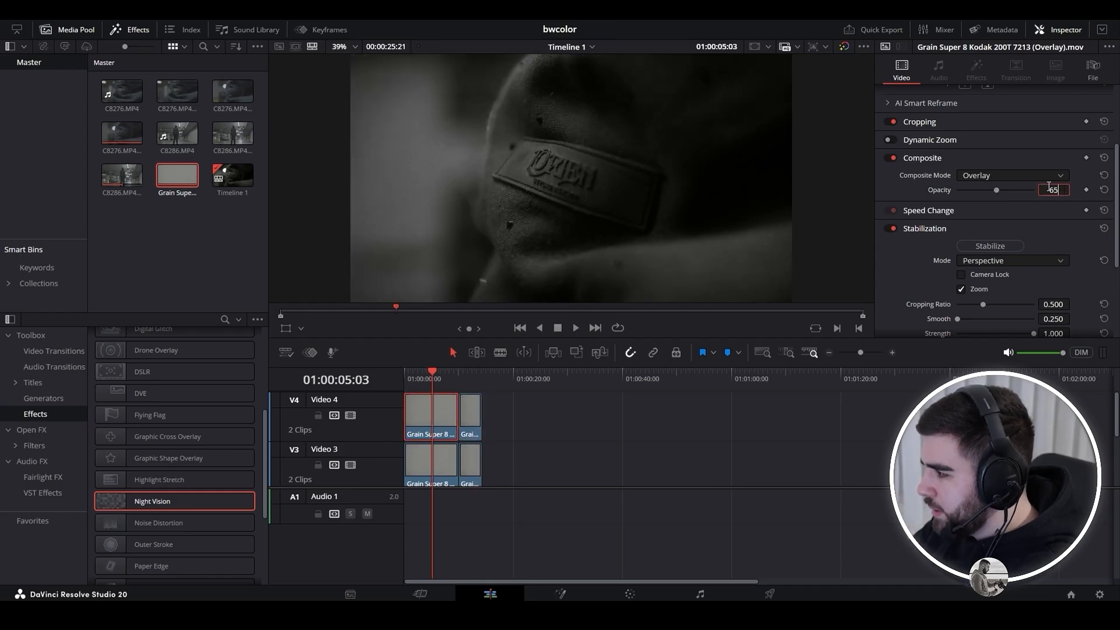
key("Return")
Play the timeline from the beginning to check the finished grain overlay on the close-up clip.
key("space")
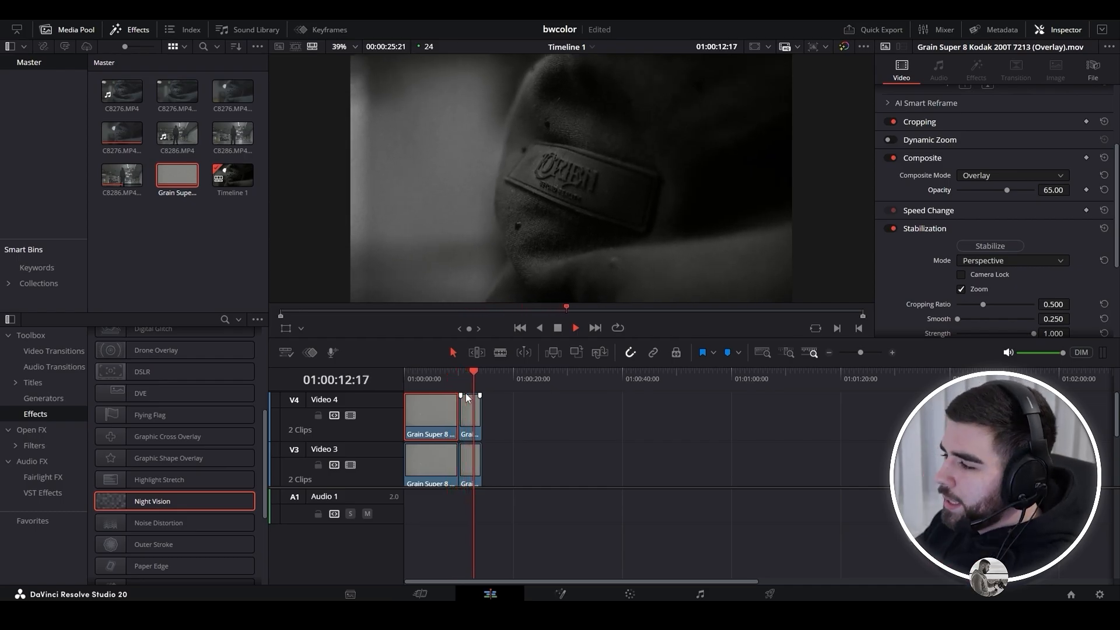
key("space")
key("Home")
key("space")
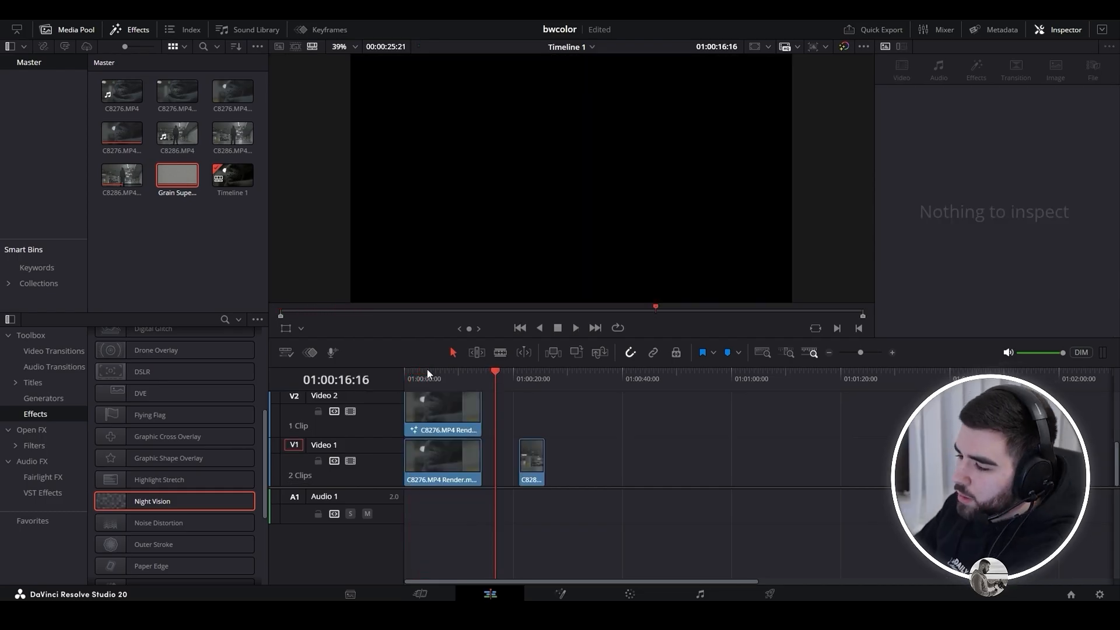
key("Home")
key("space")
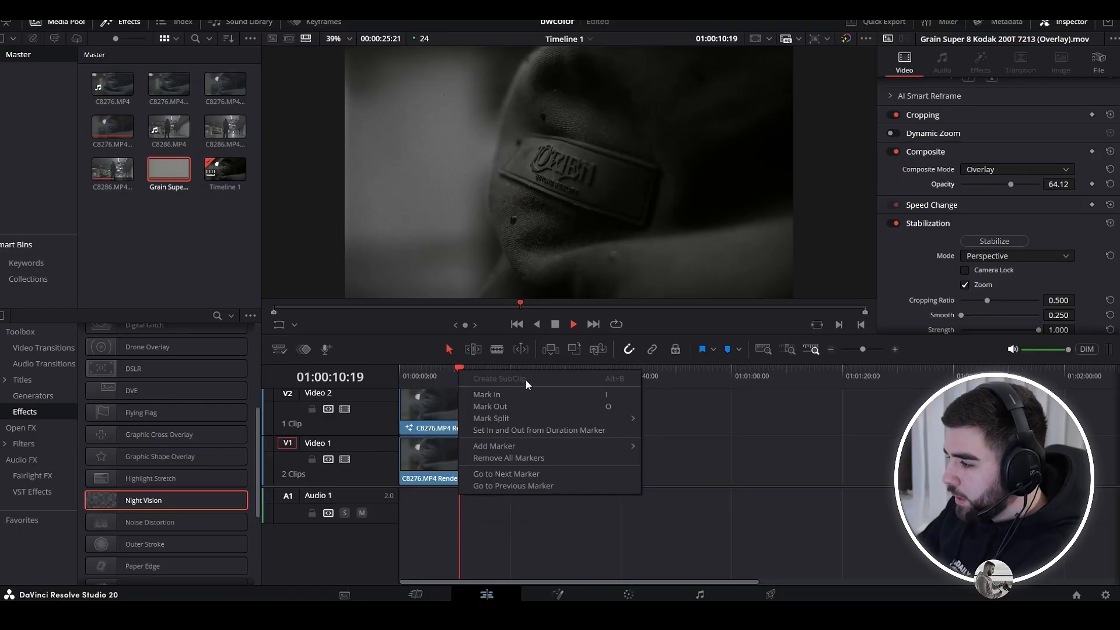
left_click(815, 464)
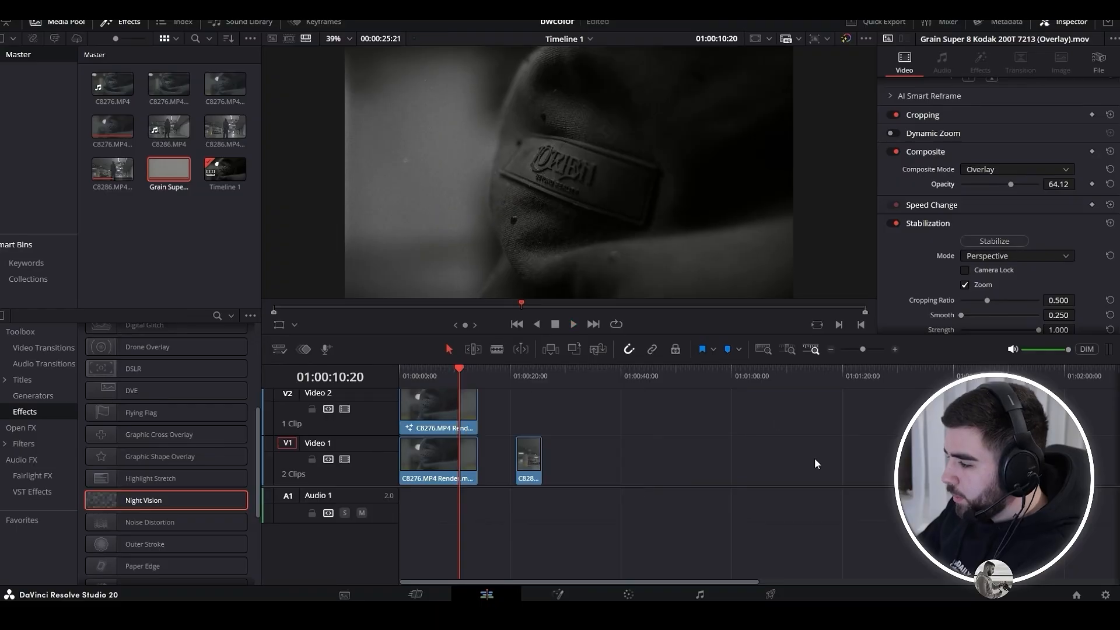
Select the C8286.MP4 parking garage clip on Video 1 for grading and add a Color Space Transform to its first node.
left_click_drag(516, 369, 527, 369)
left_click(523, 450)
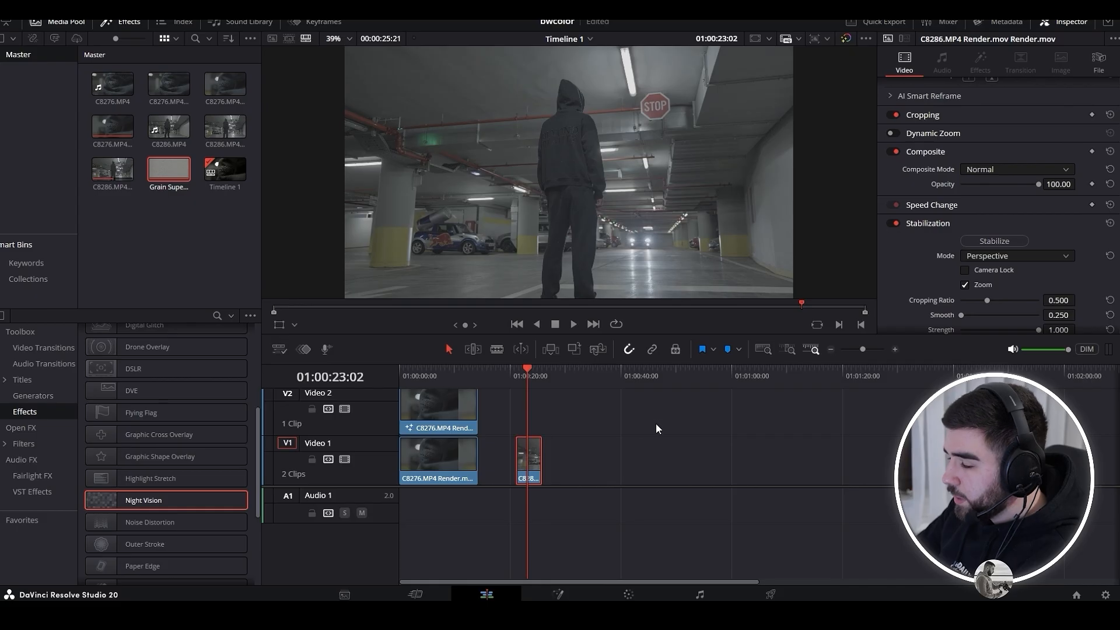
left_click(628, 594)
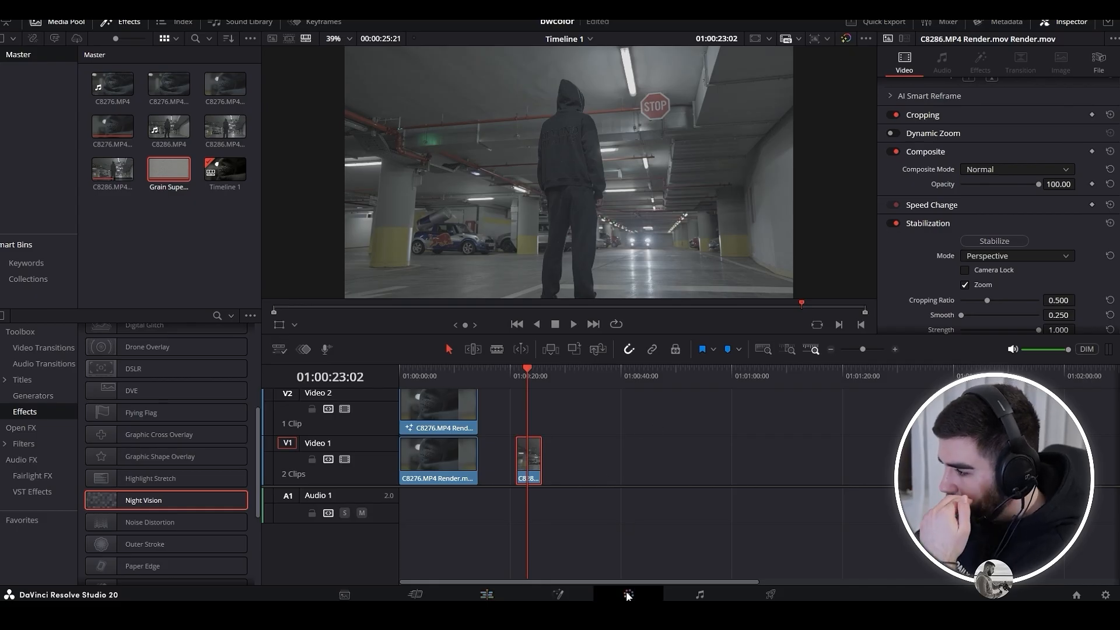
left_click_drag(585, 152, 576, 159)
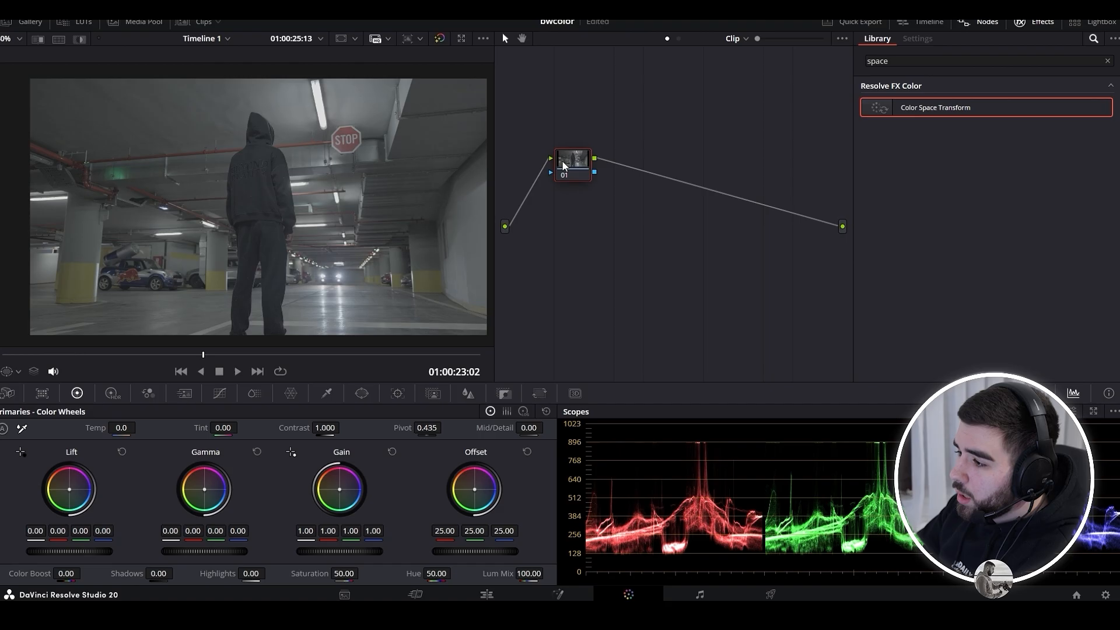
left_click_drag(905, 109, 897, 108)
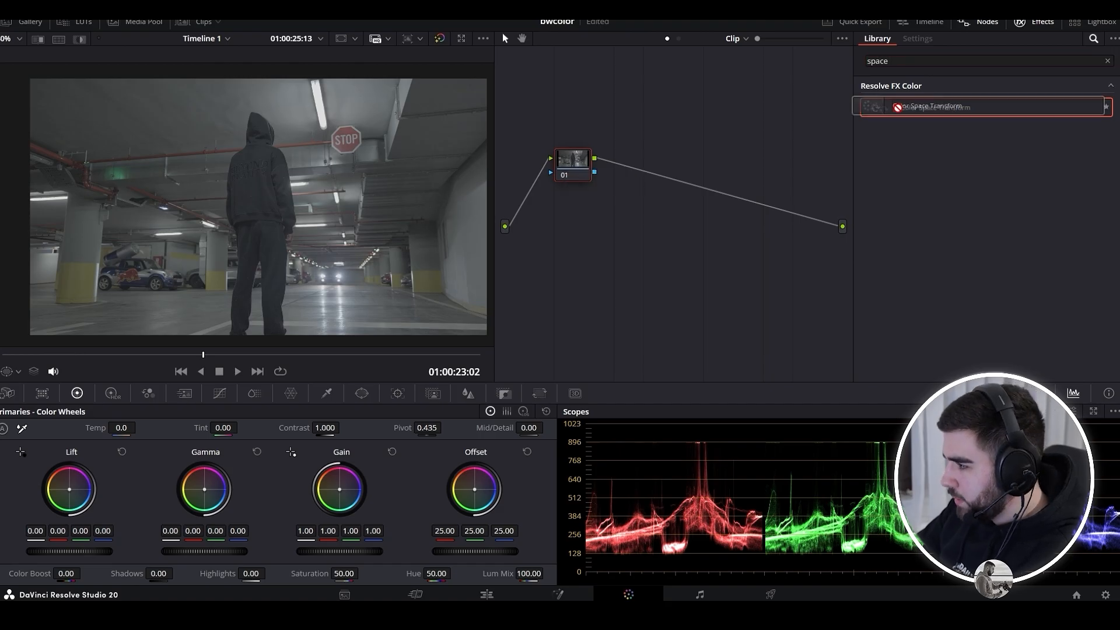
double_click(901, 107)
Set the first node's Color Space Transform input to the Sony S-Gamut3.Cine color space and Sony S-Log3 gamma.
left_click(1004, 120)
scroll(1009, 177, "down", 5)
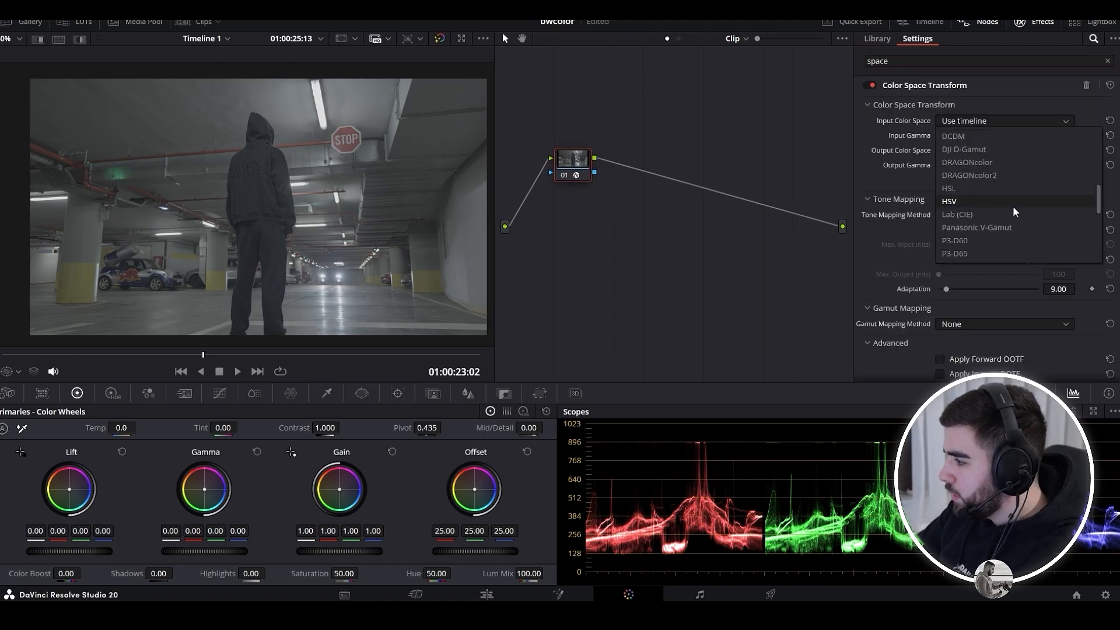
scroll(1013, 209, "down", 6)
left_click(992, 214)
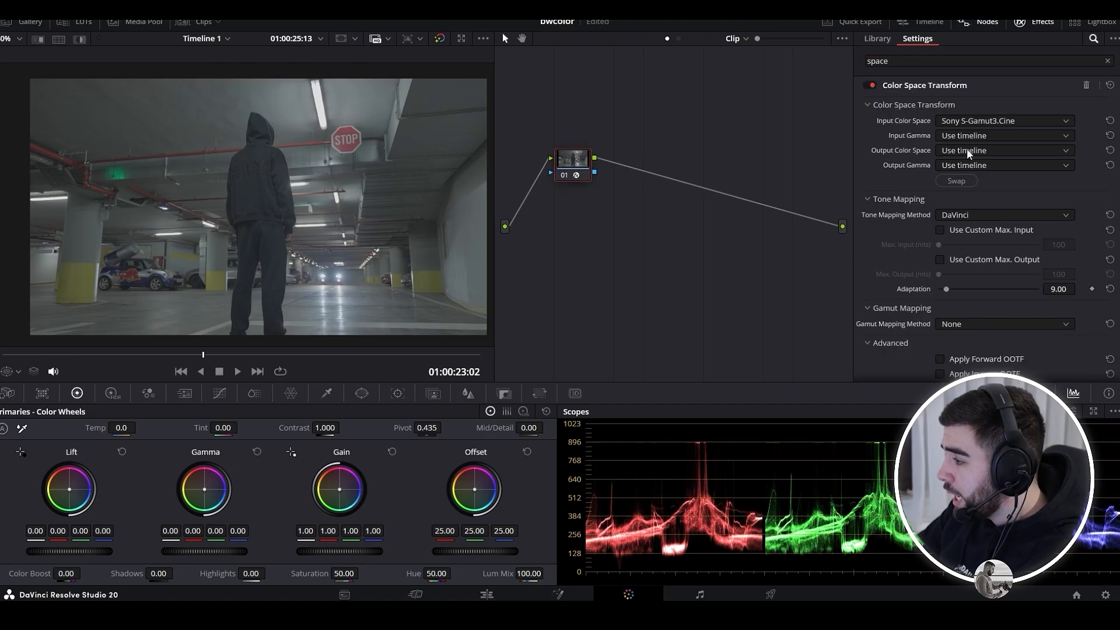
left_click(974, 135)
scroll(978, 215, "down", 4)
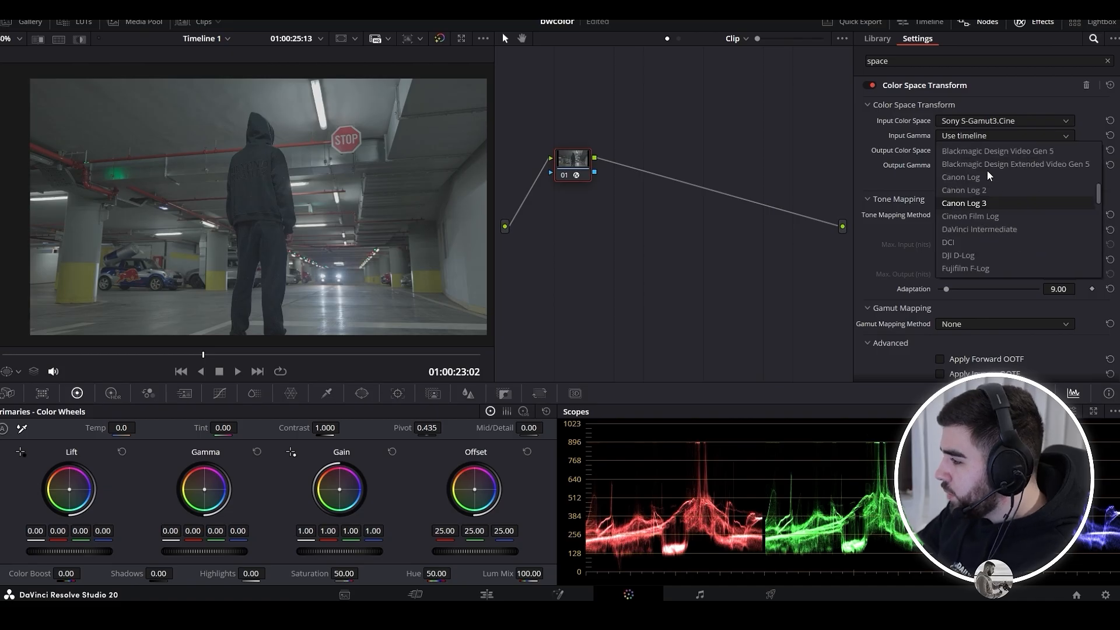
scroll(994, 204, "down", 3)
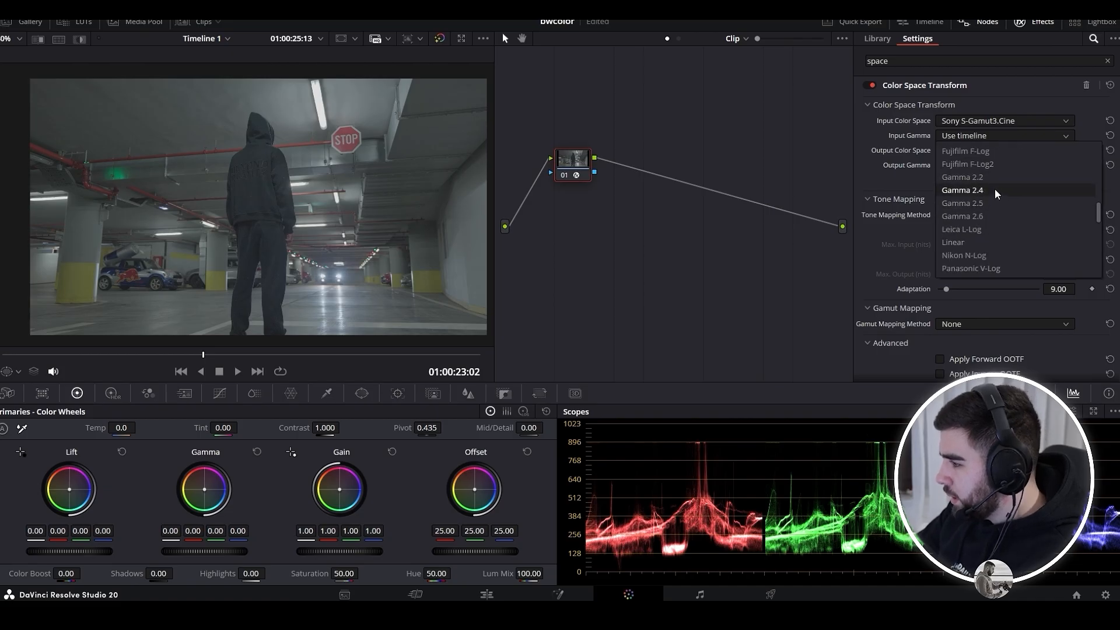
scroll(995, 204, "down", 4)
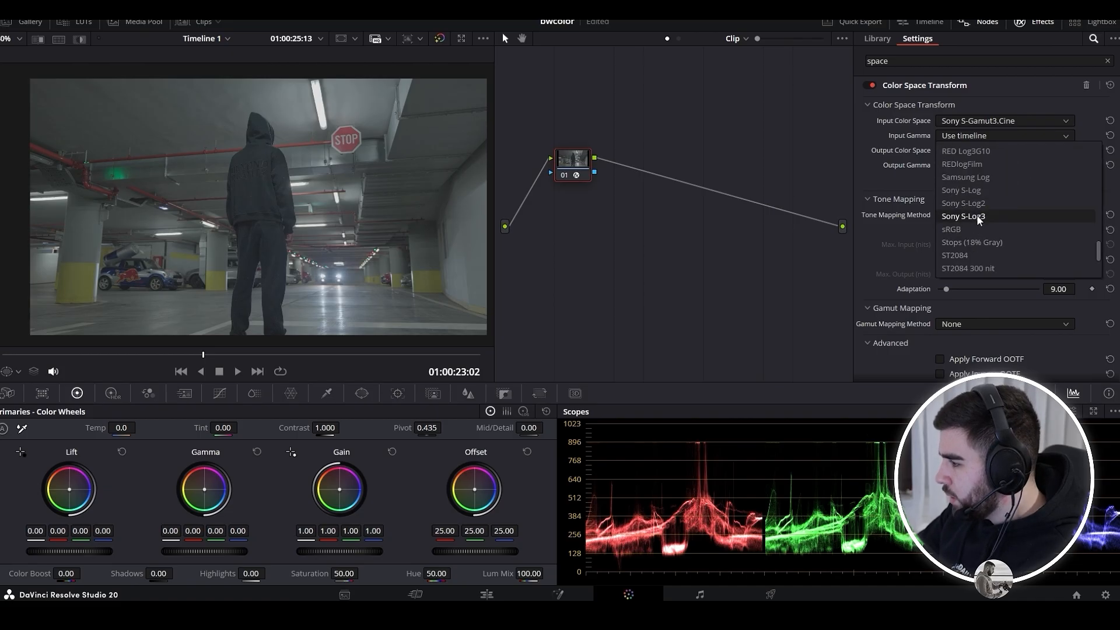
left_click(976, 216)
Set the first node's Color Space Transform output to DaVinci Wide Gamut with DaVinci Intermediate gamma.
left_click(987, 151)
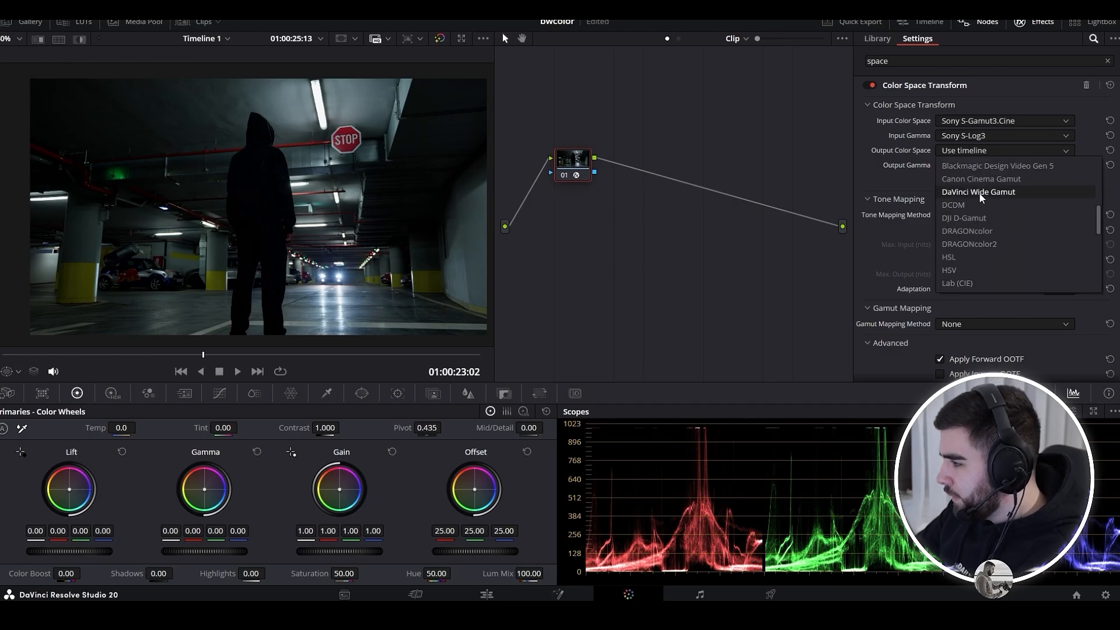
left_click(981, 192)
left_click(986, 165)
scroll(985, 239, "down", 5)
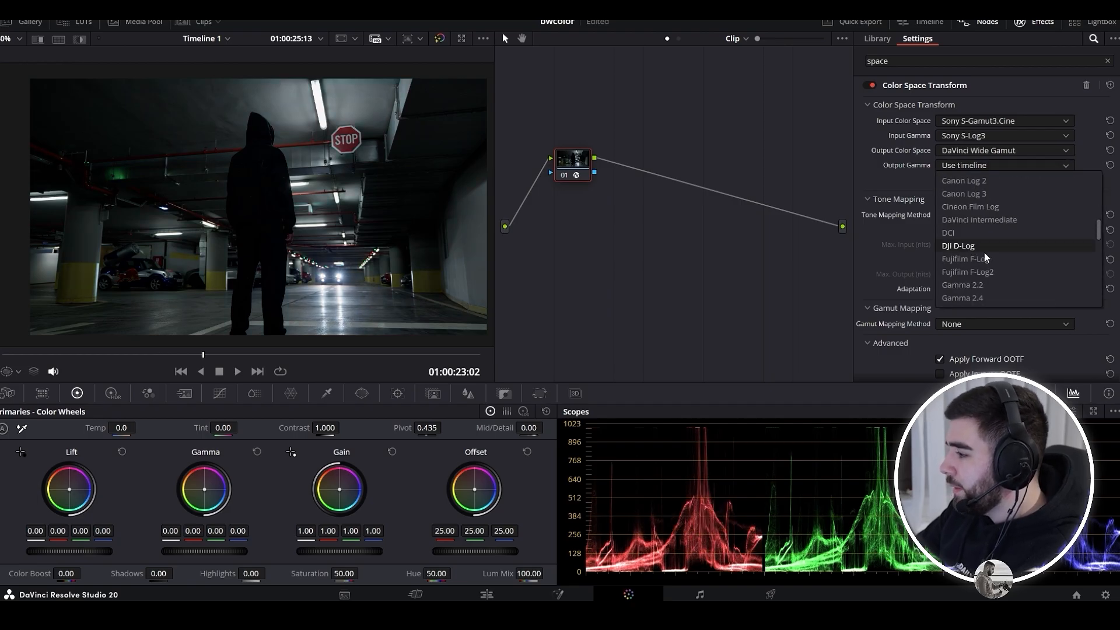
left_click(986, 221)
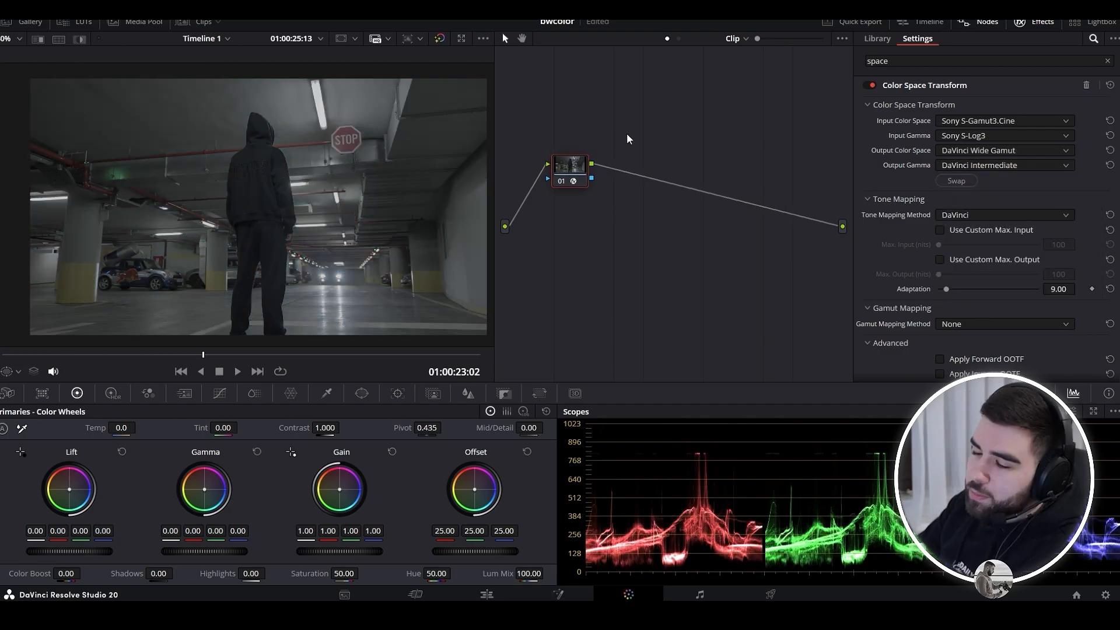
Add a second serial node, place it near the graph's output and apply a Color Space Transform to it.
key("alt+s")
left_click_drag(635, 175, 787, 335)
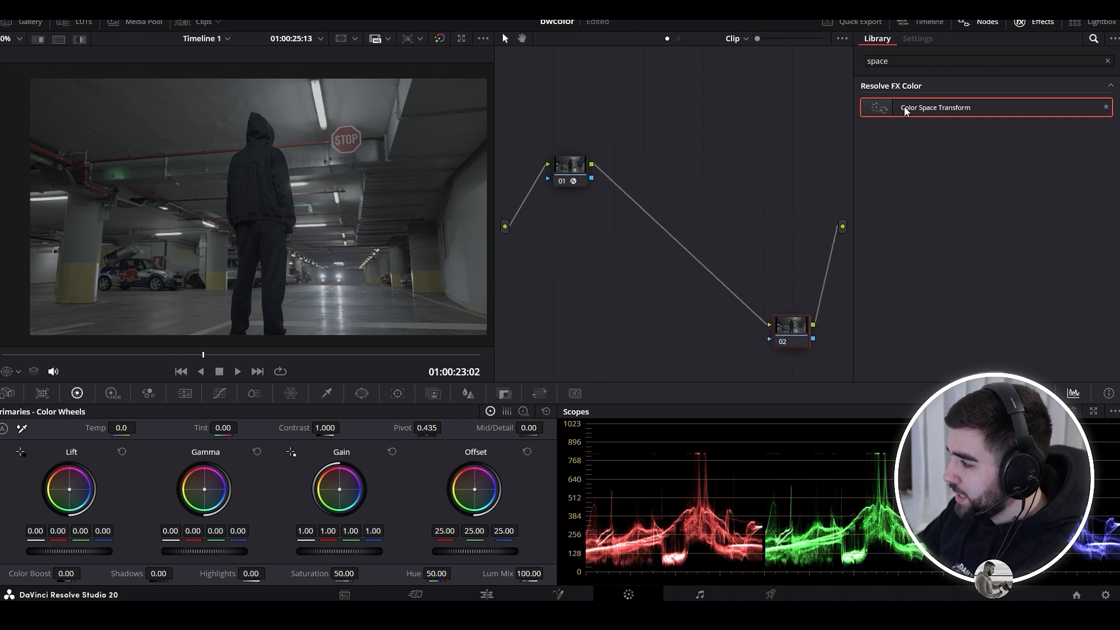
left_click_drag(905, 111, 793, 324)
Set the second Color Space Transform's input to DaVinci Wide Gamut and DaVinci Intermediate.
left_click(1003, 120)
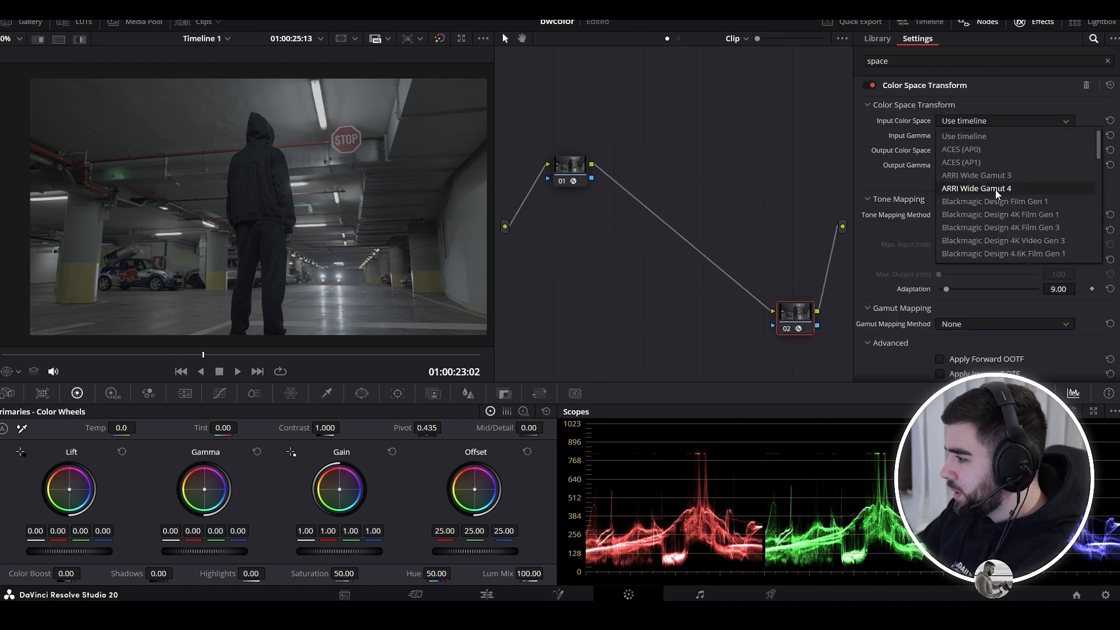
scroll(997, 194, "down", 3)
left_click(991, 241)
left_click(973, 135)
scroll(985, 229, "down", 5)
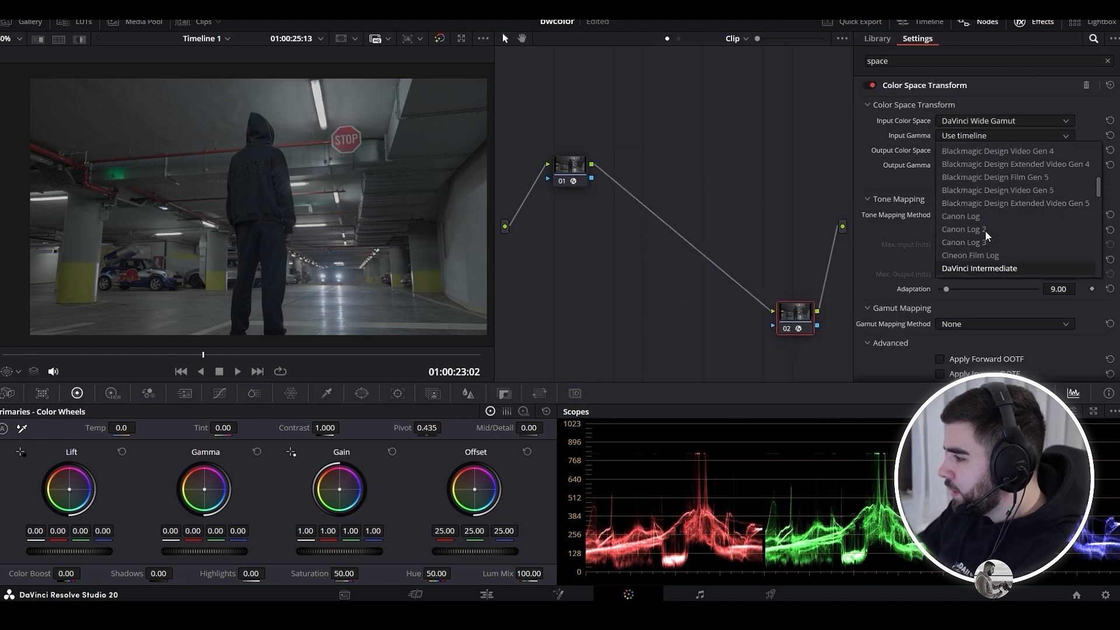
left_click(986, 268)
Set the second Color Space Transform's output to the Rec.709 color space and Gamma 2.4.
left_click(996, 151)
scroll(999, 231, "down", 2)
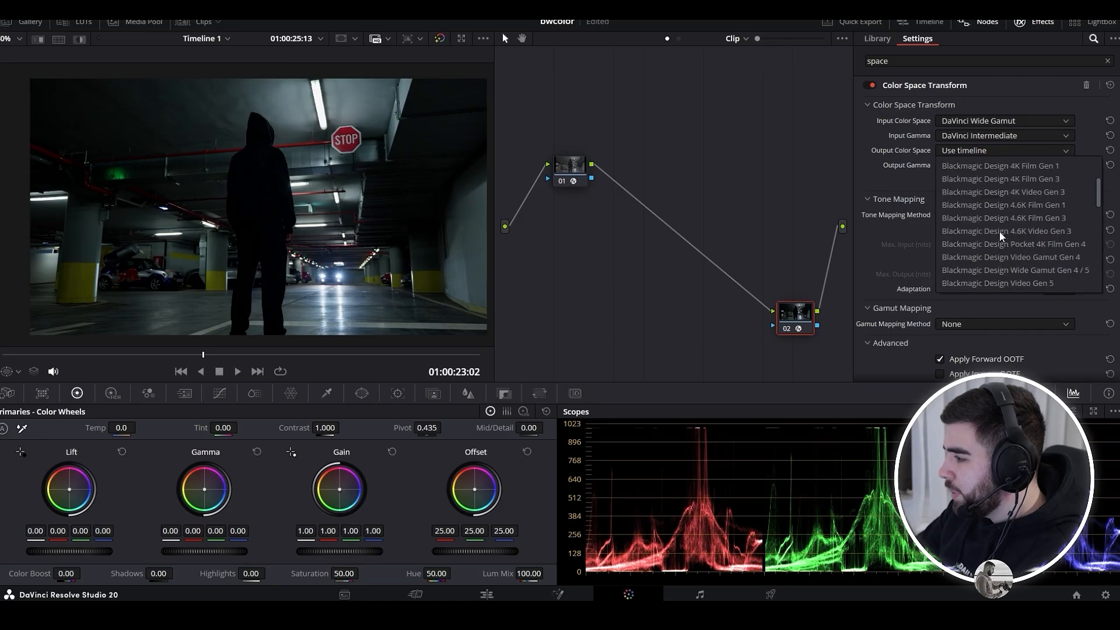
scroll(999, 231, "down", 5)
left_click(981, 274)
left_click(1003, 165)
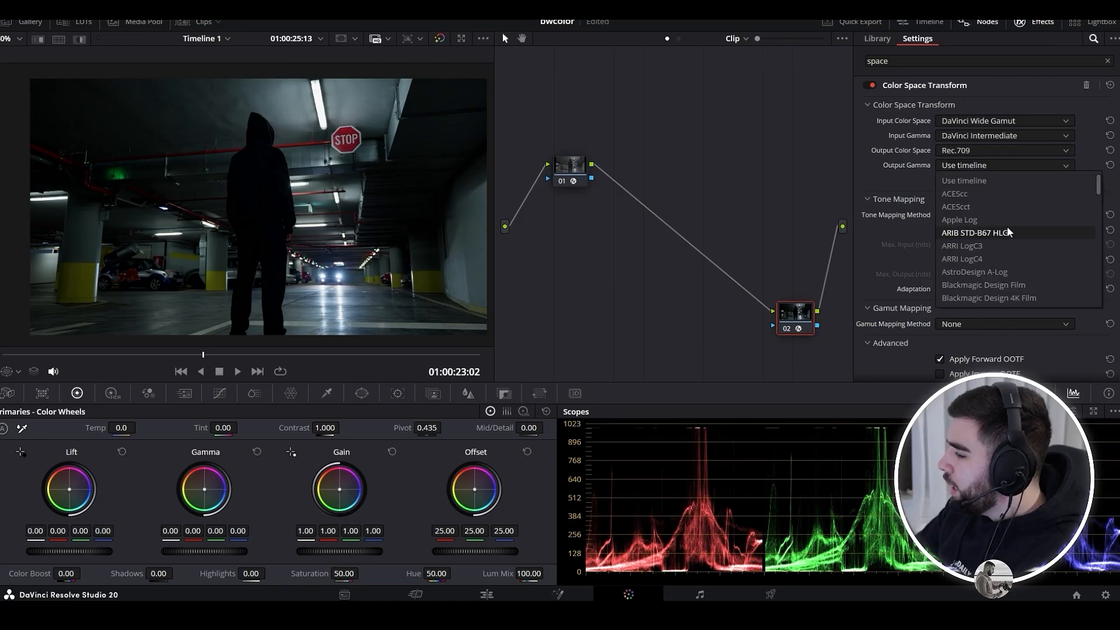
scroll(992, 234, "down", 8)
left_click(985, 234)
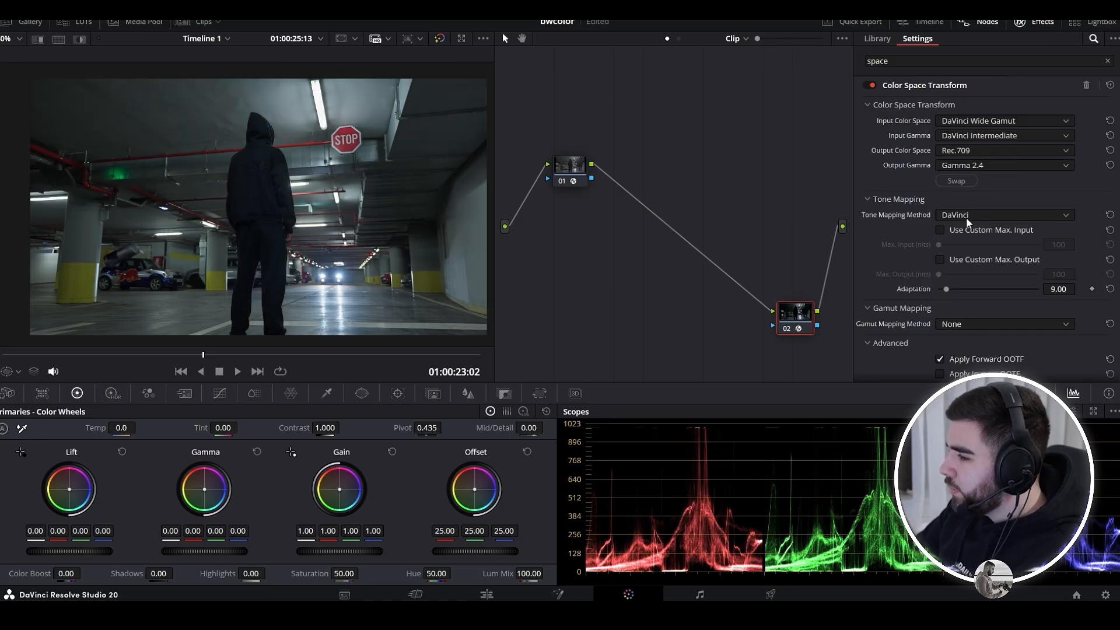
Insert a serial node after the first transform and remove all its saturation to turn the garage shot black and white.
left_click(568, 170)
key("alt+s")
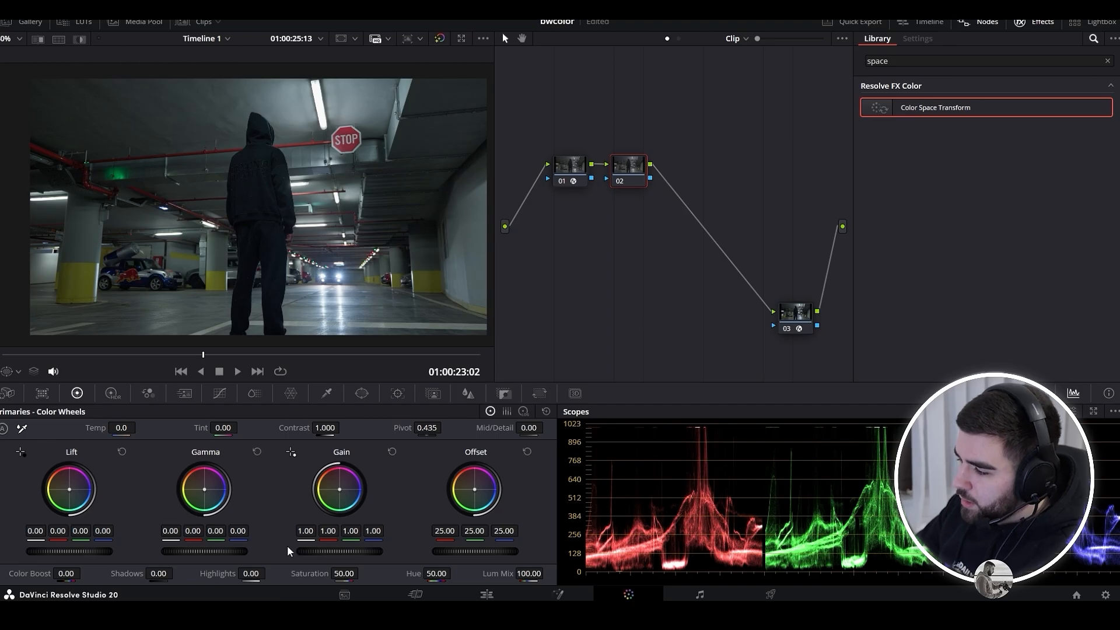
left_click_drag(340, 574, 298, 555)
Add two serial nodes after the desaturation node for tonal adjustments with the HDR color wheels.
key("alt+s")
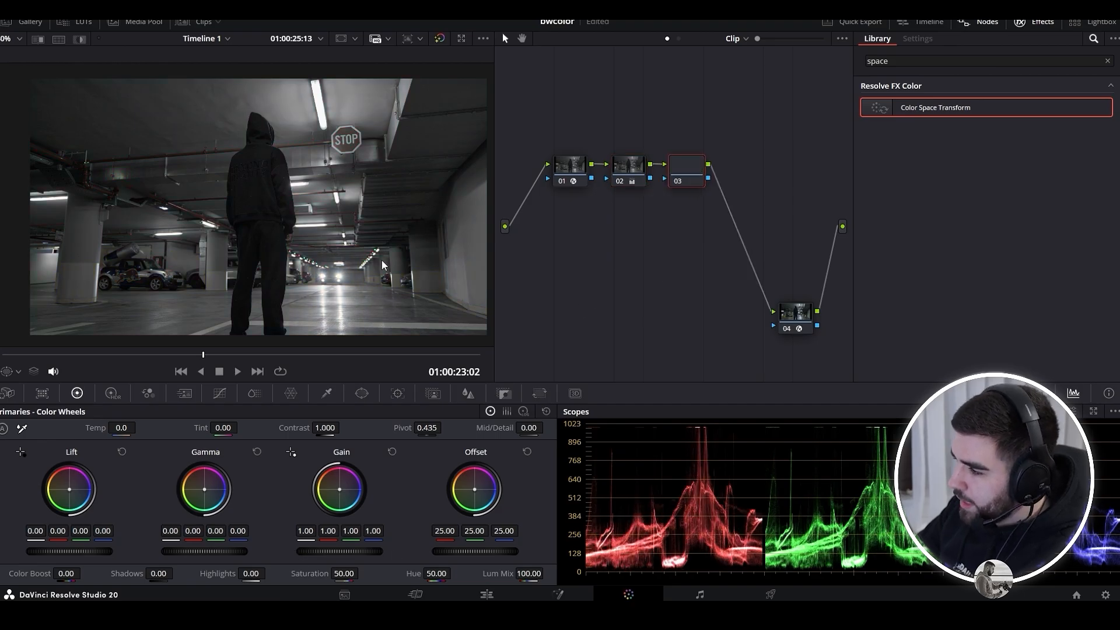
left_click(111, 393)
key("alt+s")
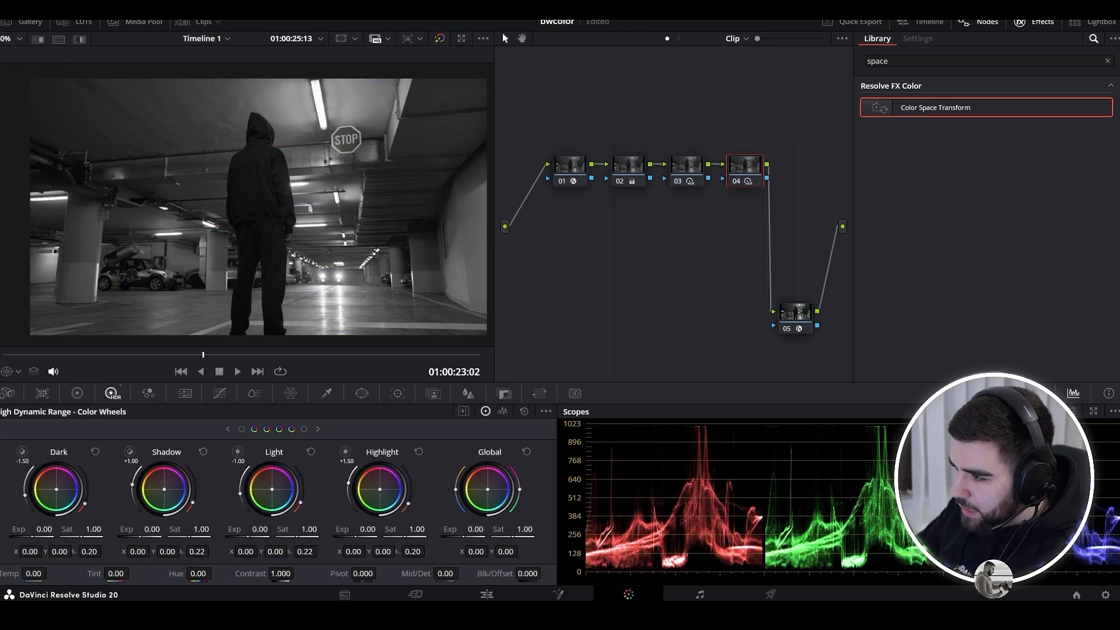
Add a fifth serial node for primary adjustments and choose a specific gamma for that node.
key("alt+s")
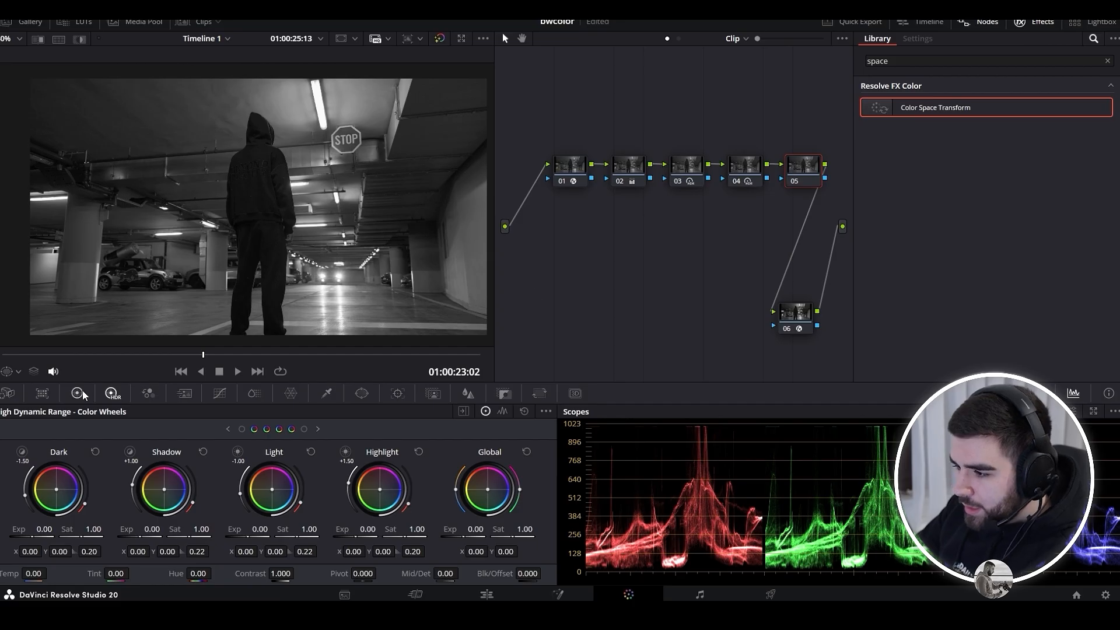
left_click(77, 393)
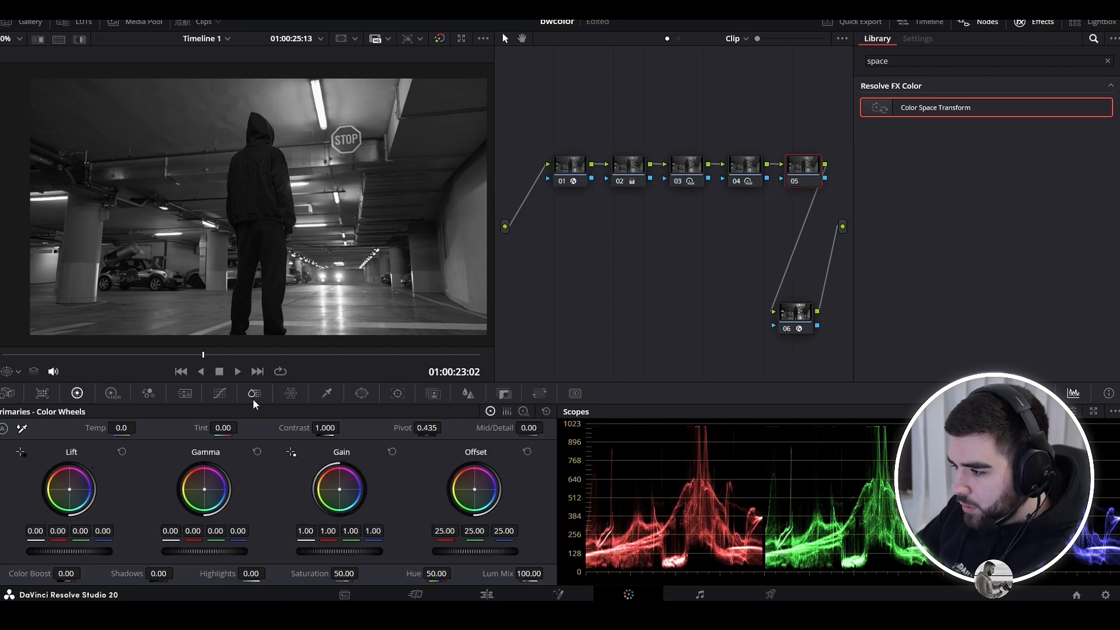
right_click(793, 180)
mouse_move(822, 334)
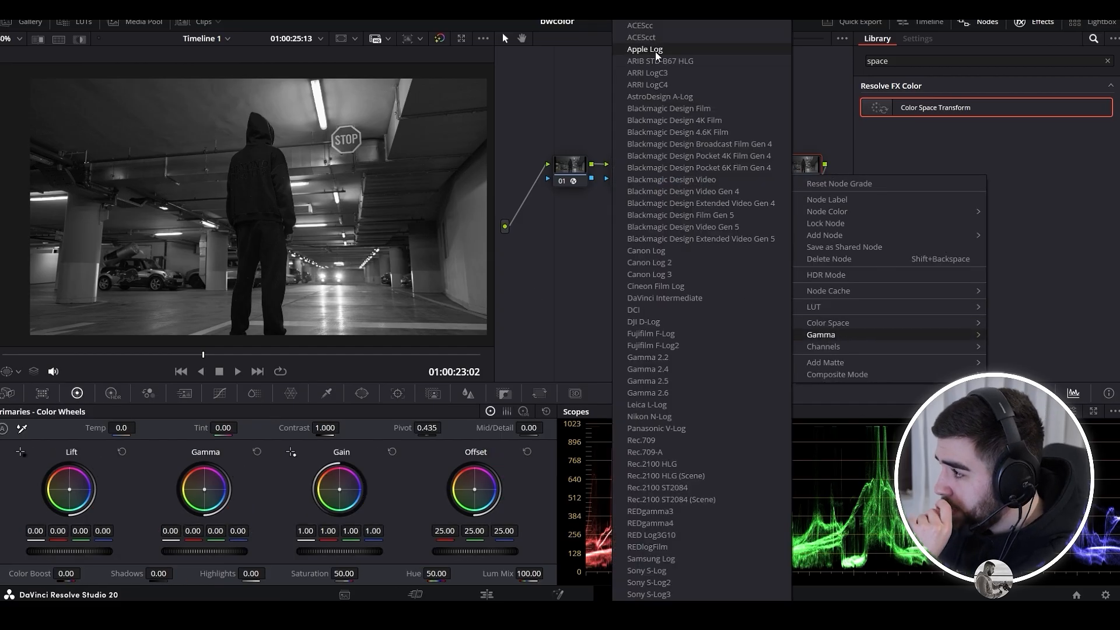
left_click(641, 25)
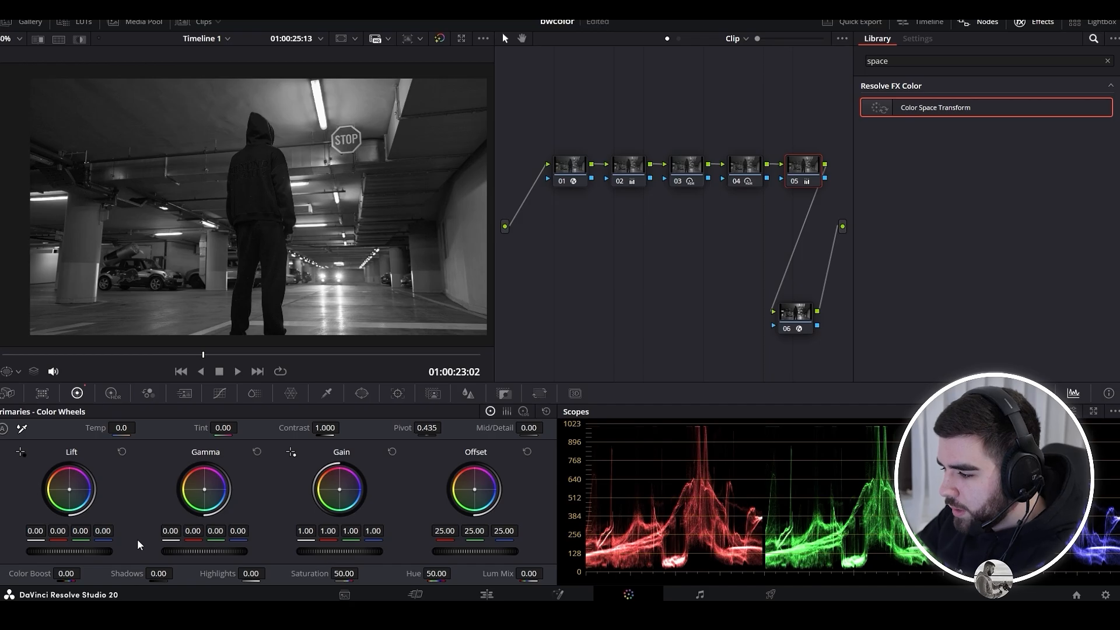
Add a sixth serial node, move it to the start of a second row and raise its contrast to about 1.016.
key("alt+s")
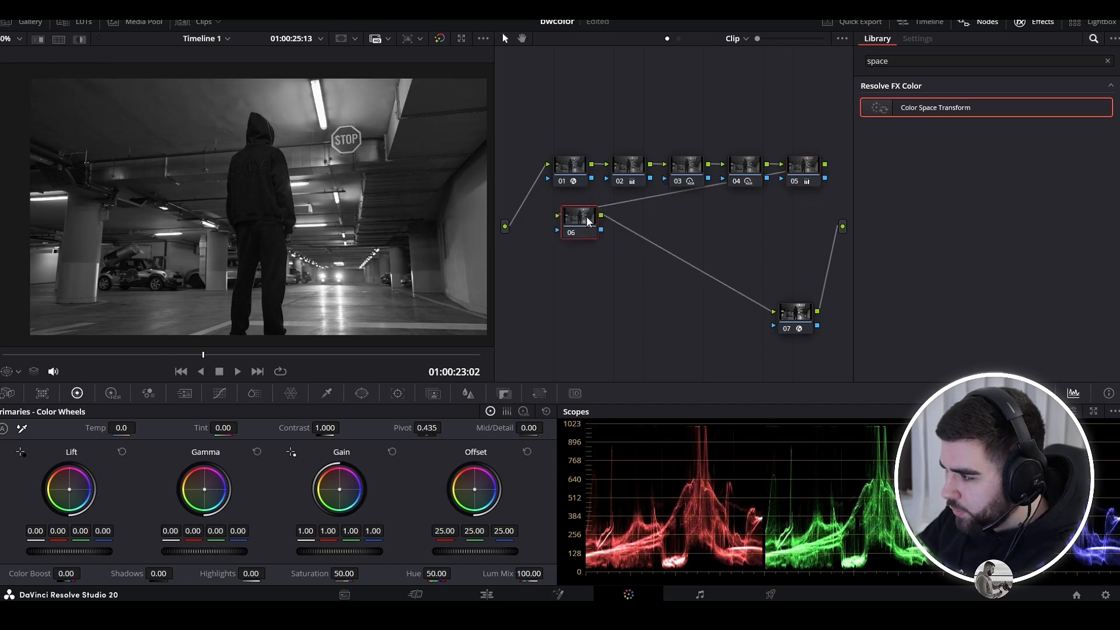
left_click_drag(587, 220, 573, 217)
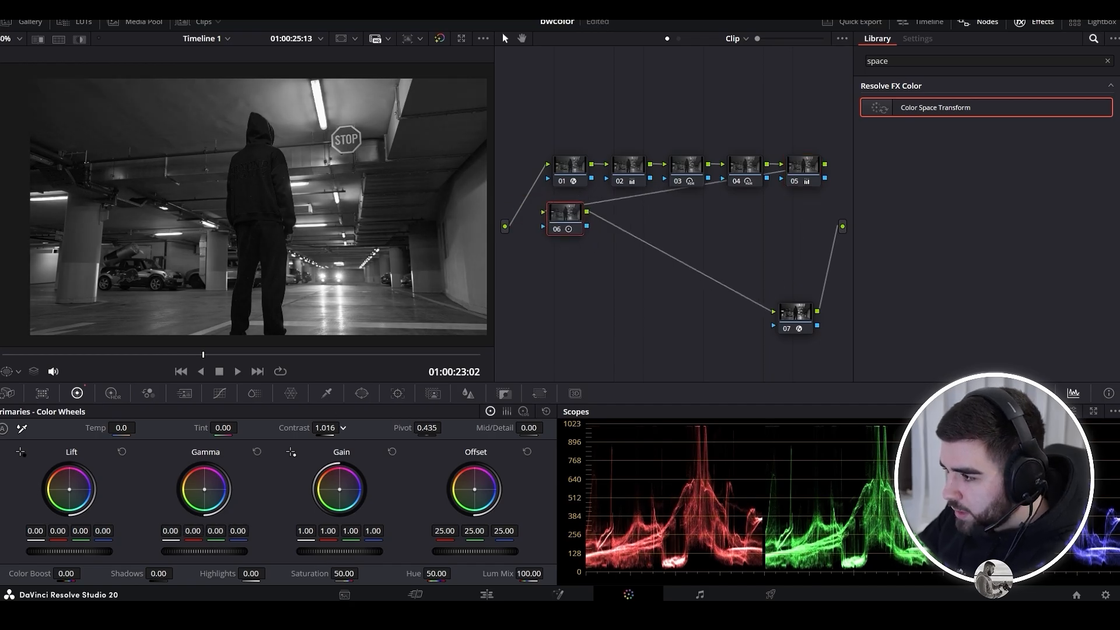
Add a seventh serial node and shape its custom curve into a gentle S with four control points.
key("alt+s")
left_click(219, 393)
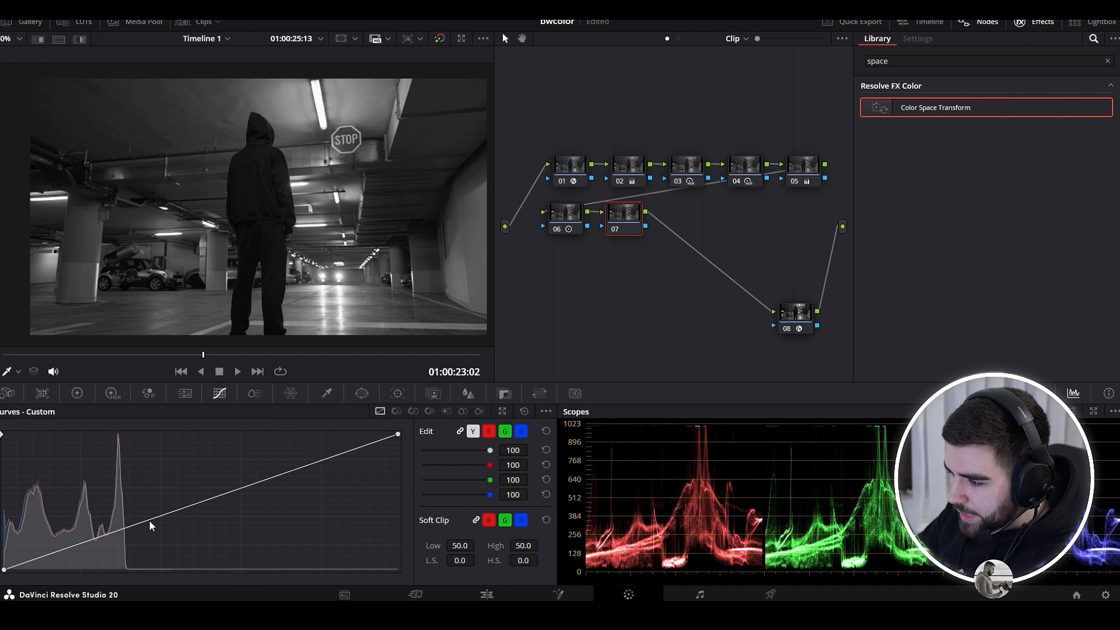
left_click(99, 537)
left_click_drag(100, 538, 98, 537)
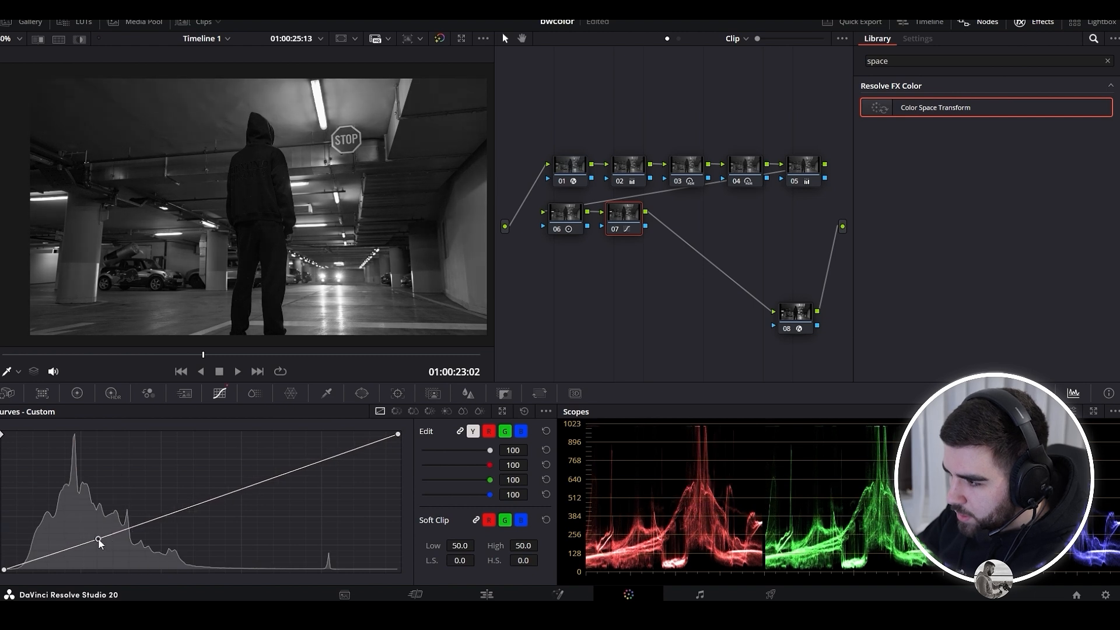
left_click(164, 512)
left_click(240, 482)
left_click(322, 450)
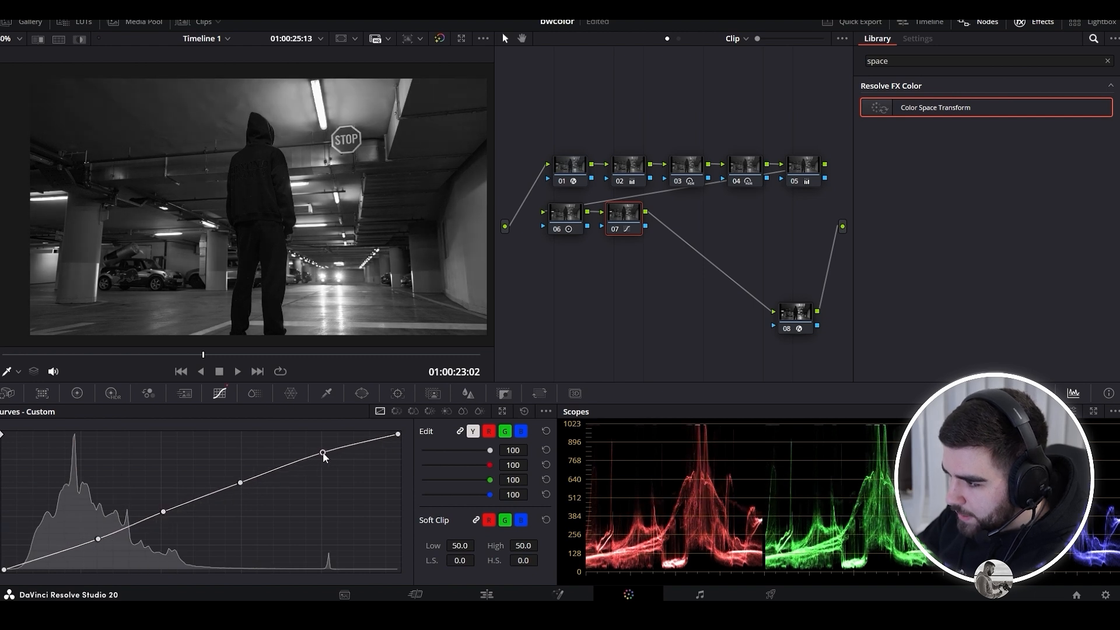
Add an eighth serial node with a wide circular window covering most of the frame, and invert the window to select the edges.
key("alt+s")
left_click(77, 392)
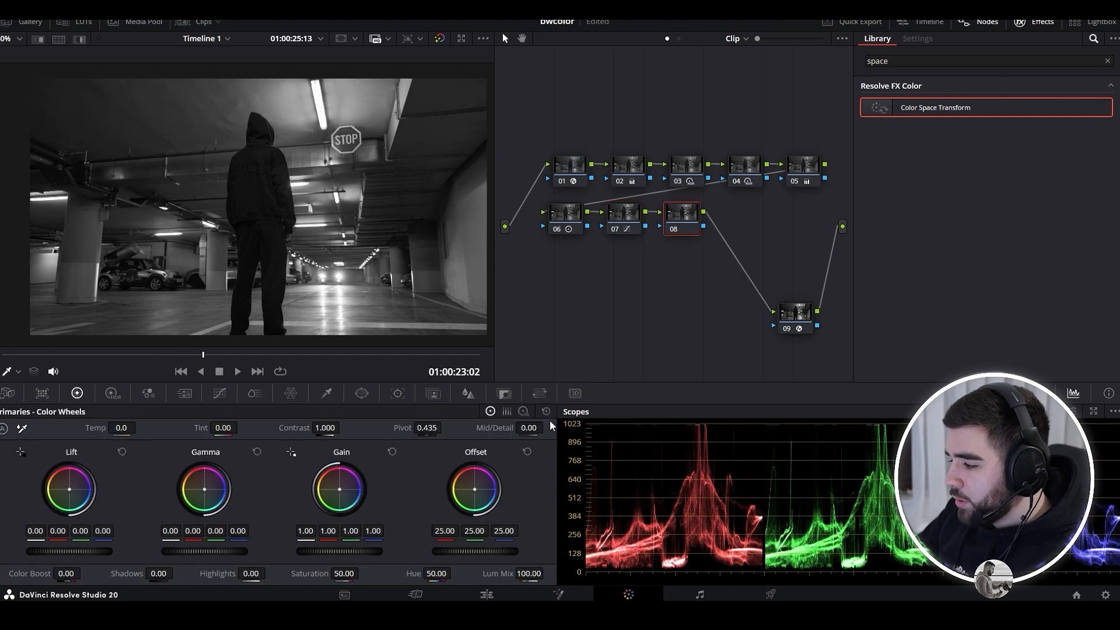
left_click(523, 411)
left_click(491, 411)
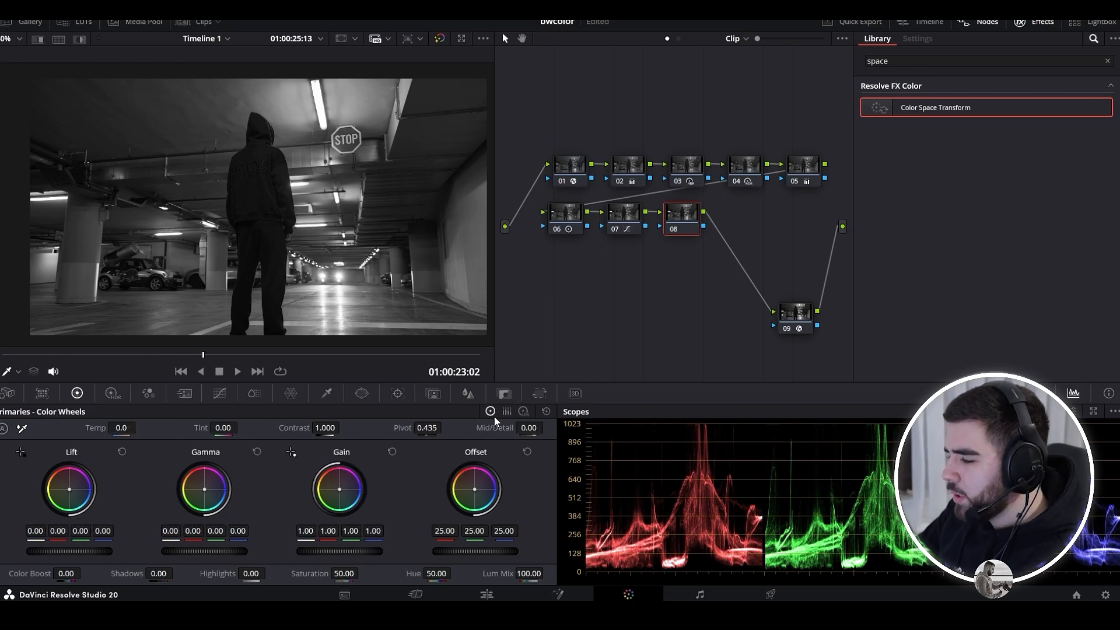
left_click_drag(684, 222, 693, 224)
left_click(361, 393)
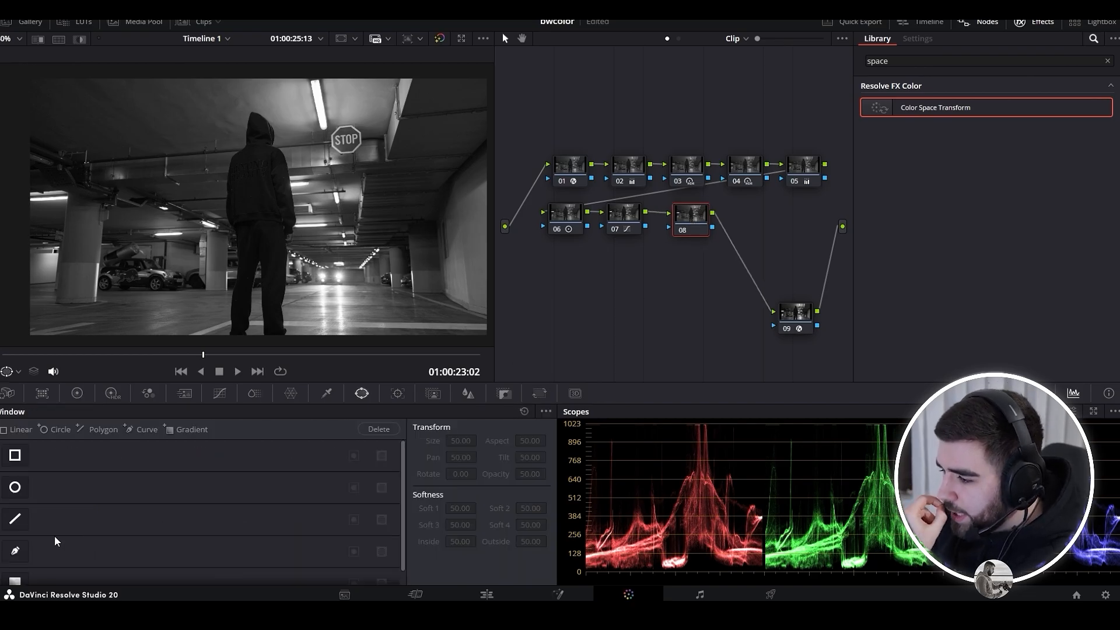
left_click(22, 487)
scroll(267, 261, "down", 1)
left_click_drag(319, 276, 388, 310)
left_click_drag(367, 215, 468, 218)
left_click(353, 487)
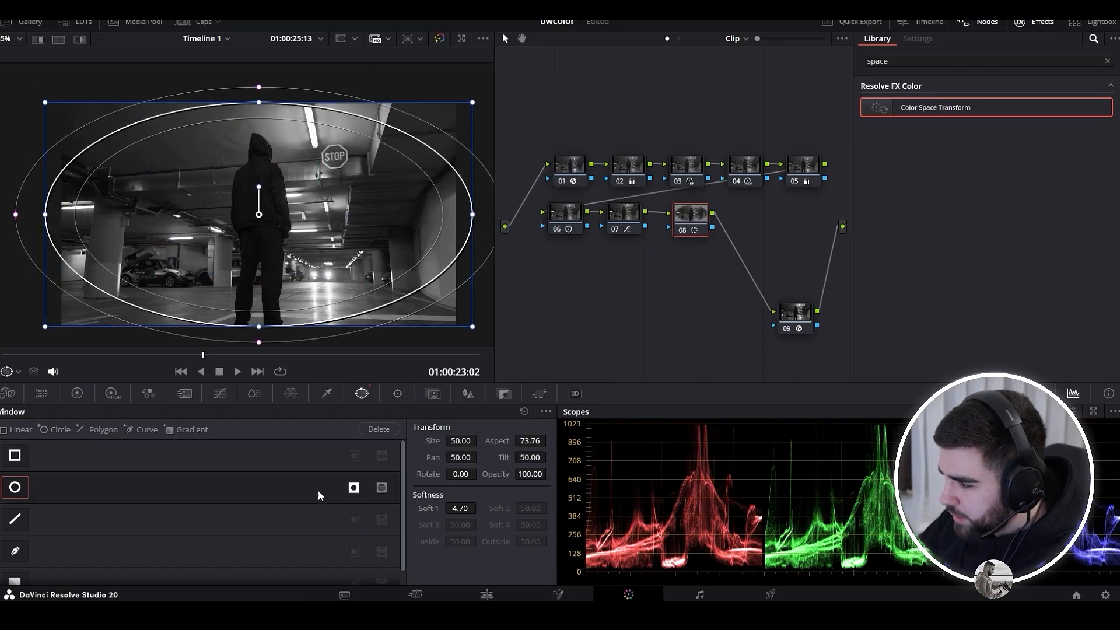
Hide the window outline and lower the eighth node's gain to 0.91 to form a vignette.
left_click(9, 371)
left_click(71, 398)
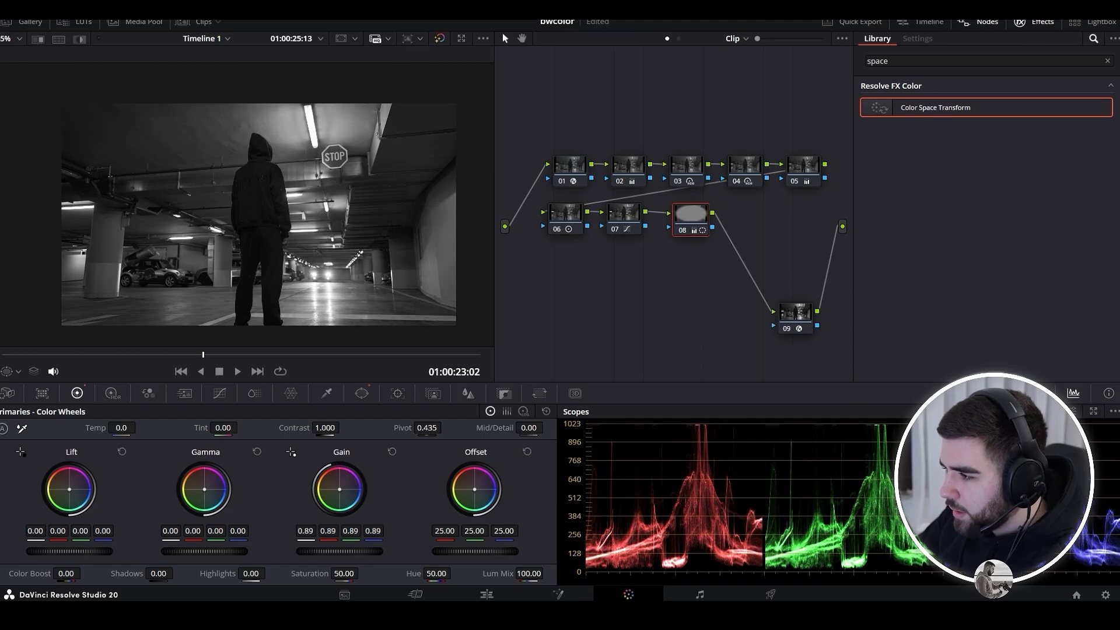
left_click_drag(339, 550, 334, 550)
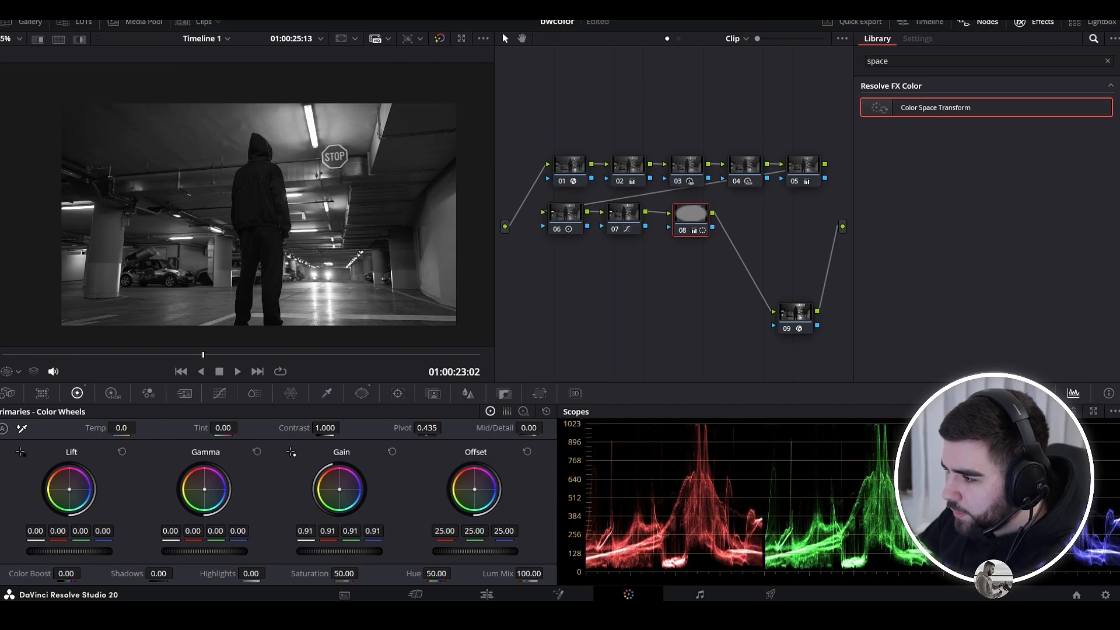
Add a ninth serial node with a nearly level gradient window moved to the frame's lower edge, at about 43 tilt.
left_click(361, 394)
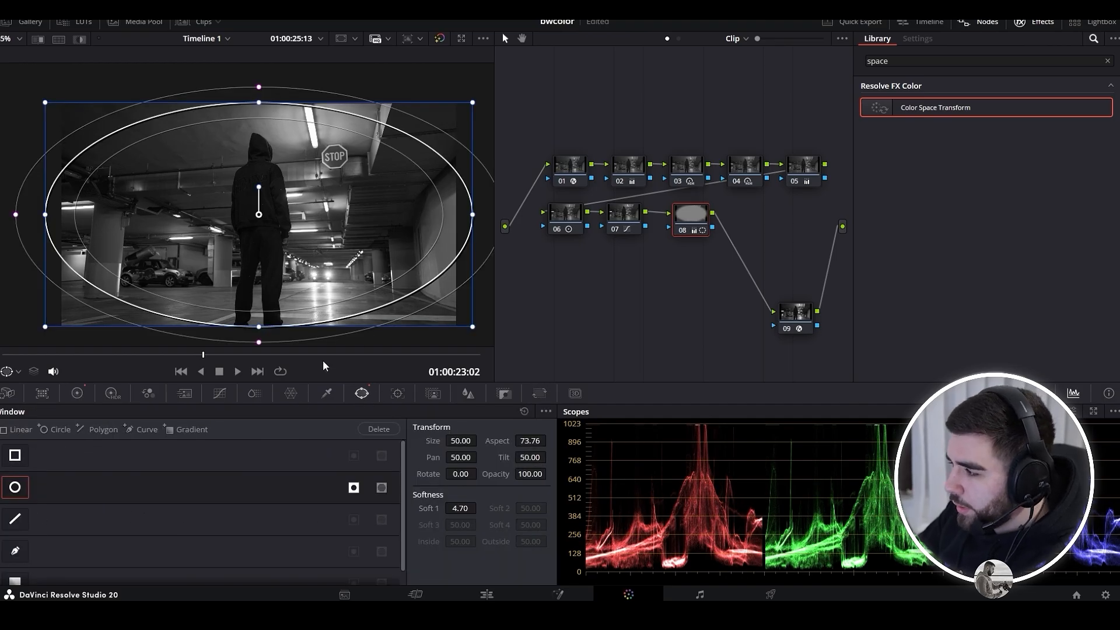
key("alt+s")
left_click(15, 581)
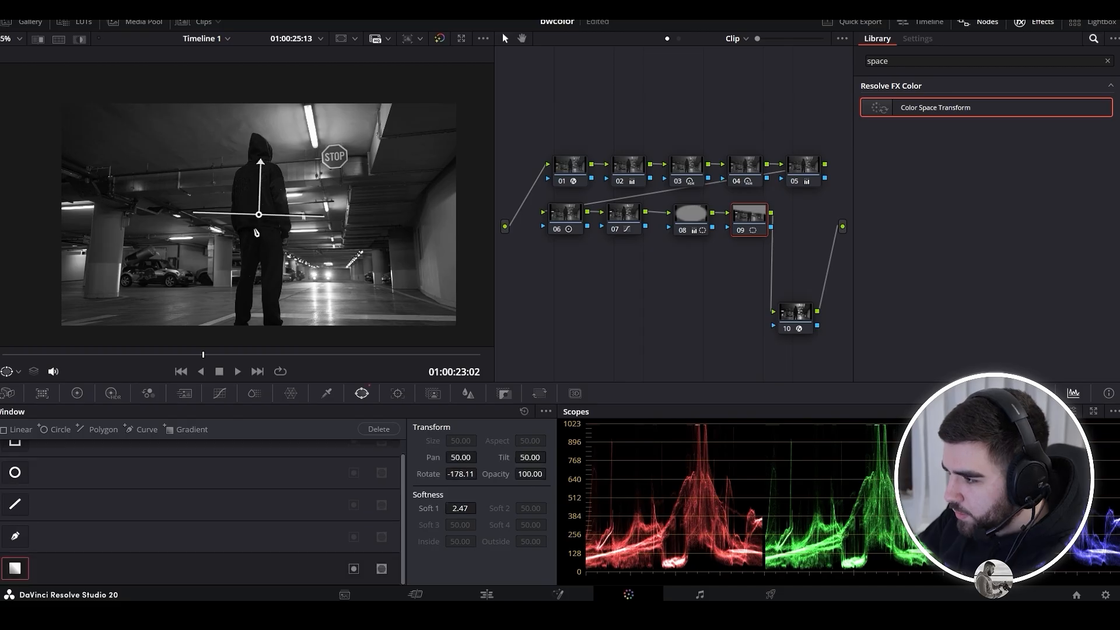
left_click_drag(260, 245, 251, 327)
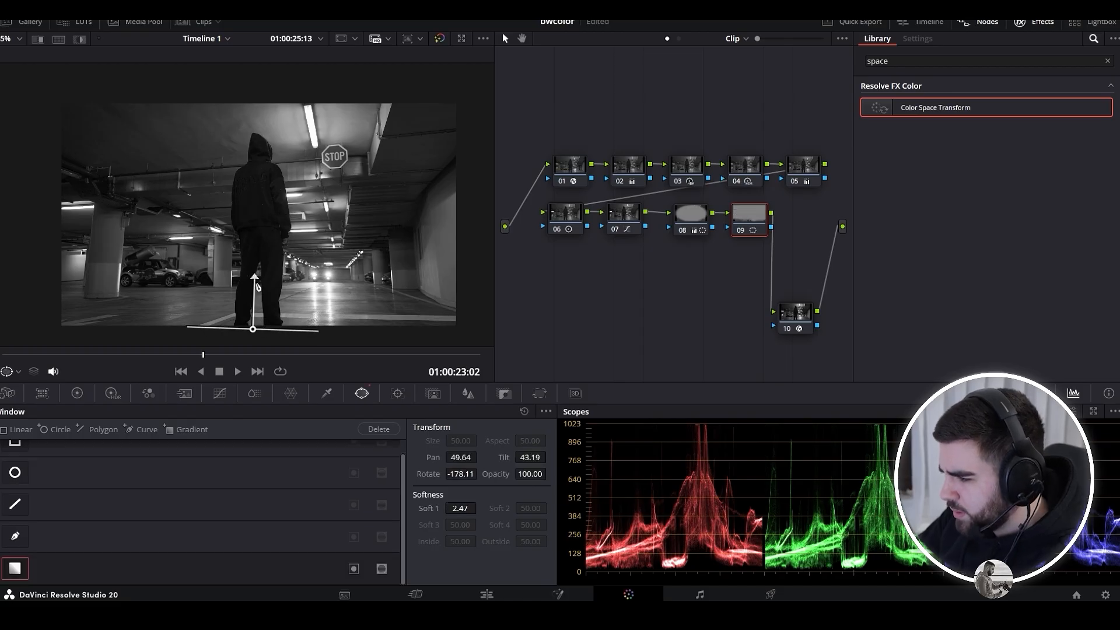
Level the ninth node's gradient window to about -179.33 rotation, hide its outline and lower the node's gain.
left_click_drag(256, 285, 254, 281)
left_click(10, 372)
left_click(27, 389)
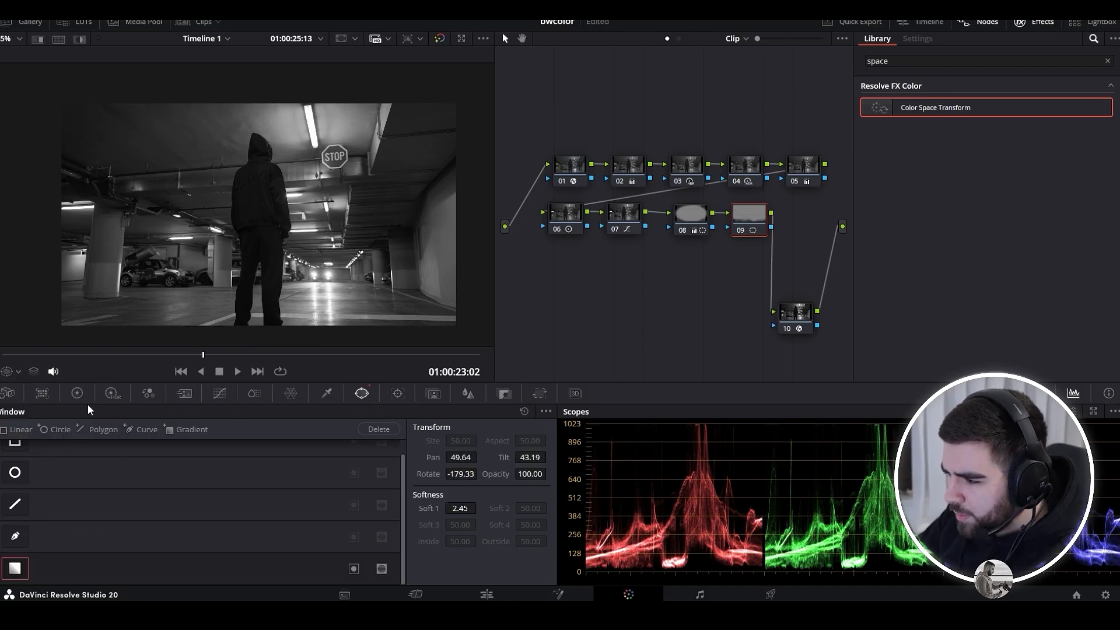
left_click(77, 394)
left_click_drag(340, 551, 309, 550)
Add a tenth serial node with a circular window reshaped into a tall, narrow, softened ellipse around the hooded man.
key("alt+s")
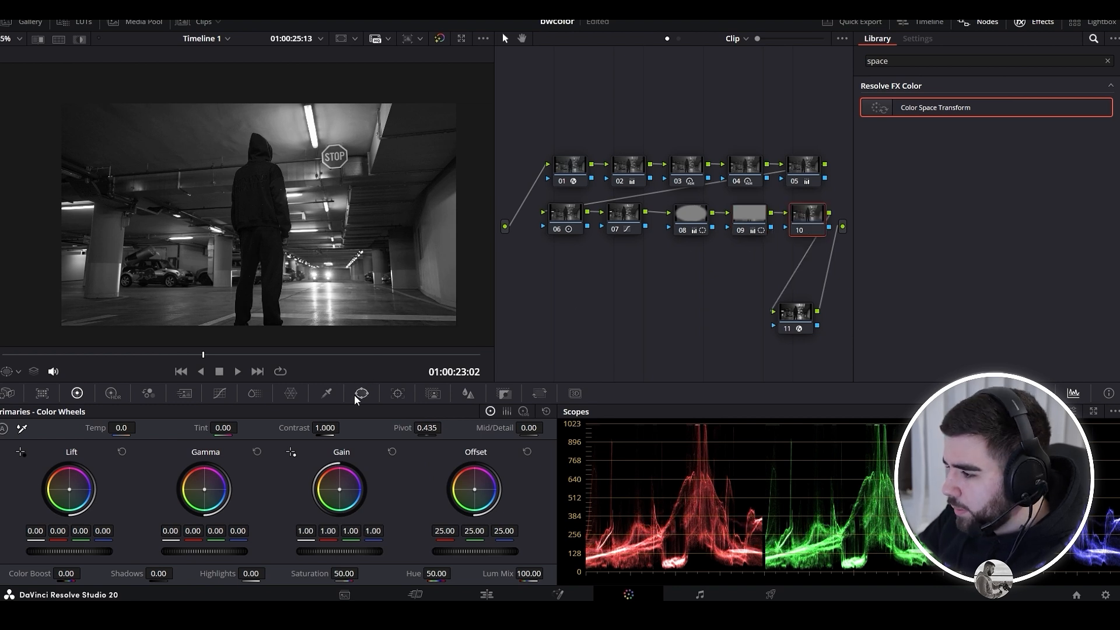
left_click(362, 394)
left_click(11, 476)
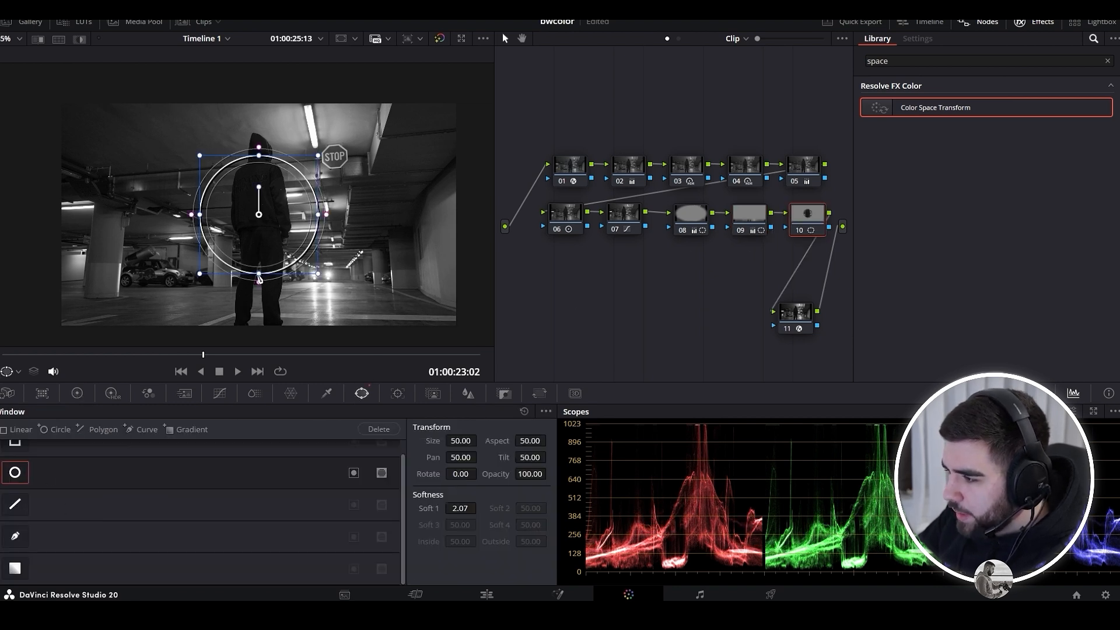
left_click_drag(259, 272, 259, 298)
mouse_move(318, 215)
left_mouse_down()
mouse_move(299, 215)
mouse_move(308, 215)
left_mouse_up()
left_click_drag(258, 130, 257, 127)
left_click_drag(263, 186, 263, 185)
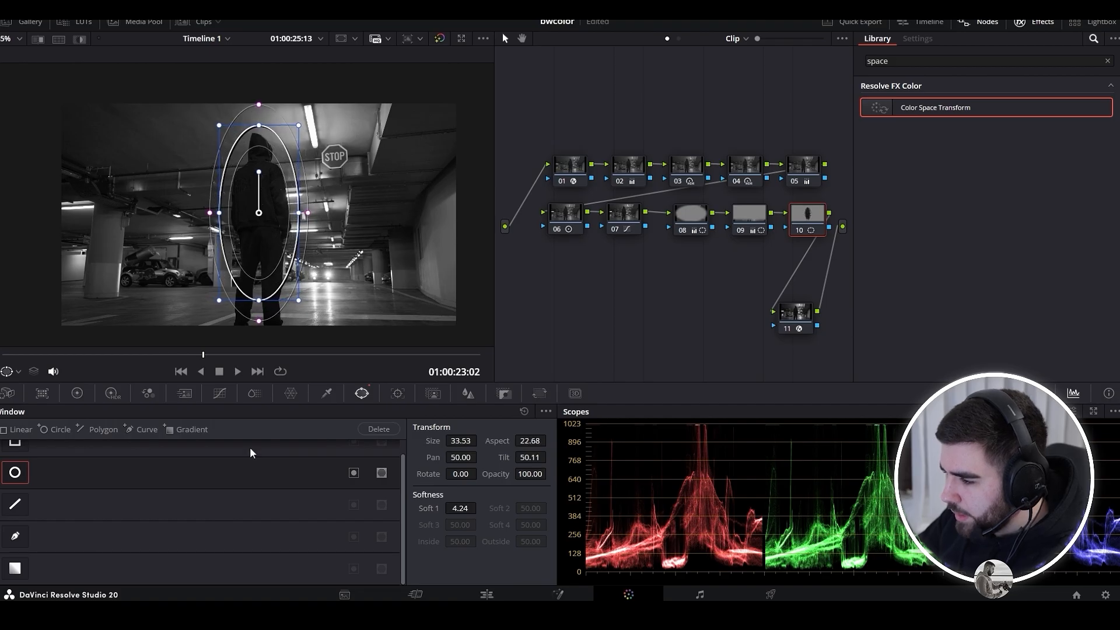
Raise the tenth node's gain to 1.06 with the window outline hidden, and track its window forward and in reverse.
left_click(18, 371)
left_click(25, 390)
left_click(78, 393)
left_click_drag(339, 550, 350, 551)
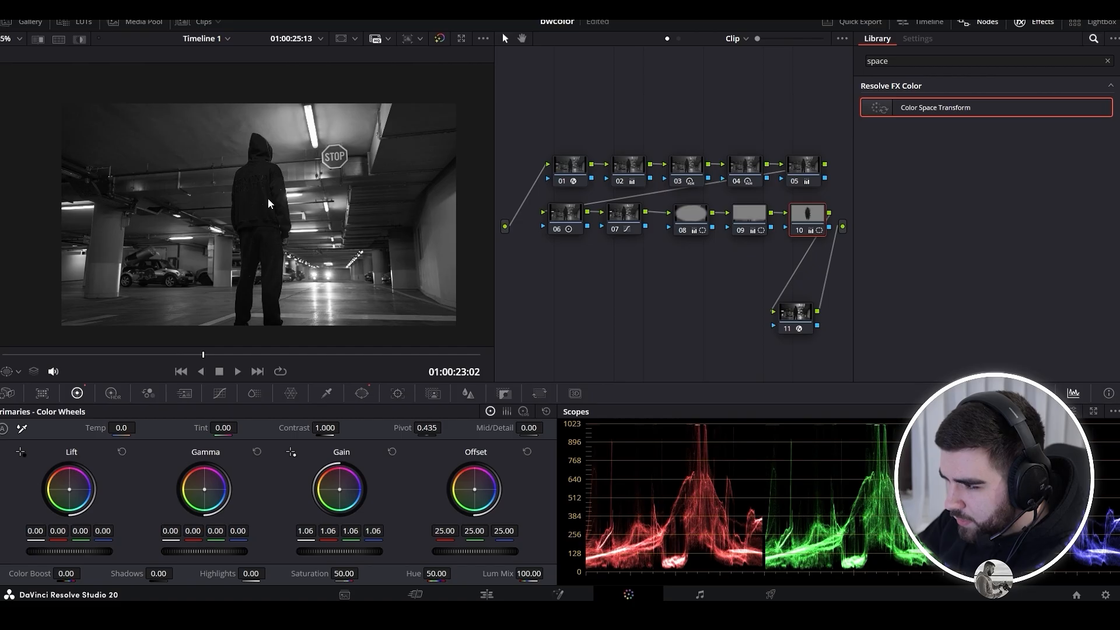
left_click(398, 401)
left_click(49, 429)
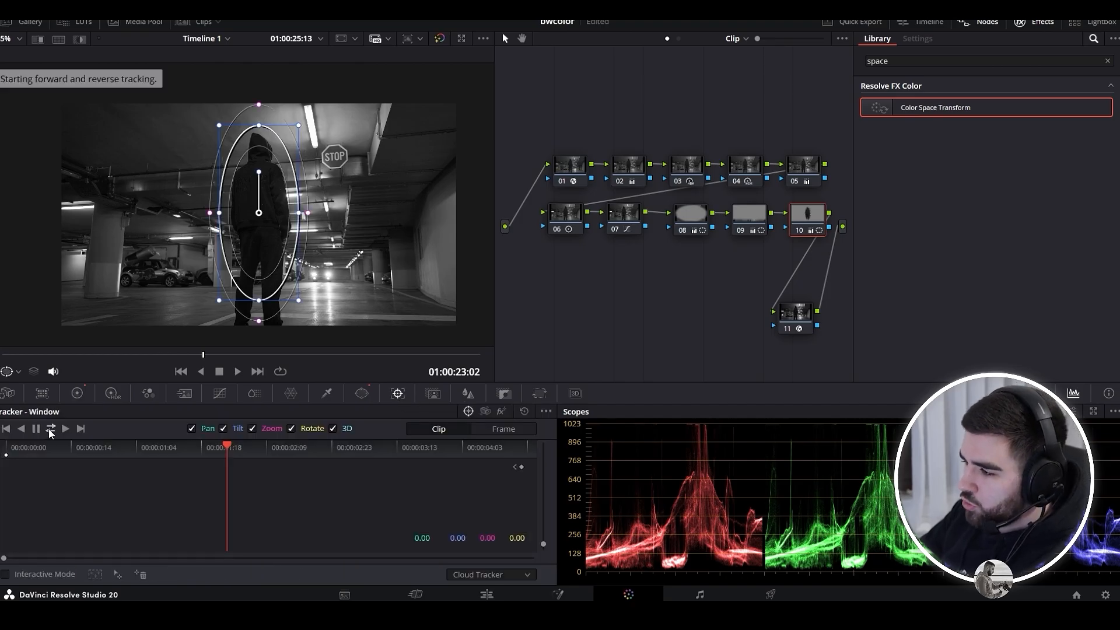
key("alt+s")
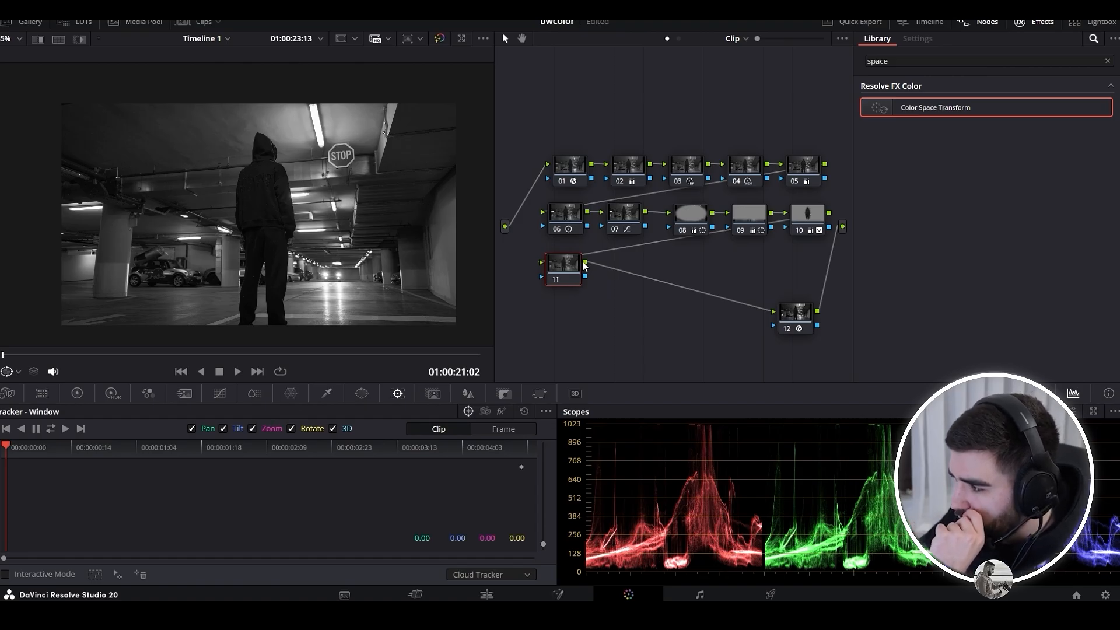
left_click_drag(566, 268, 574, 269)
scroll(299, 189, "up", 4)
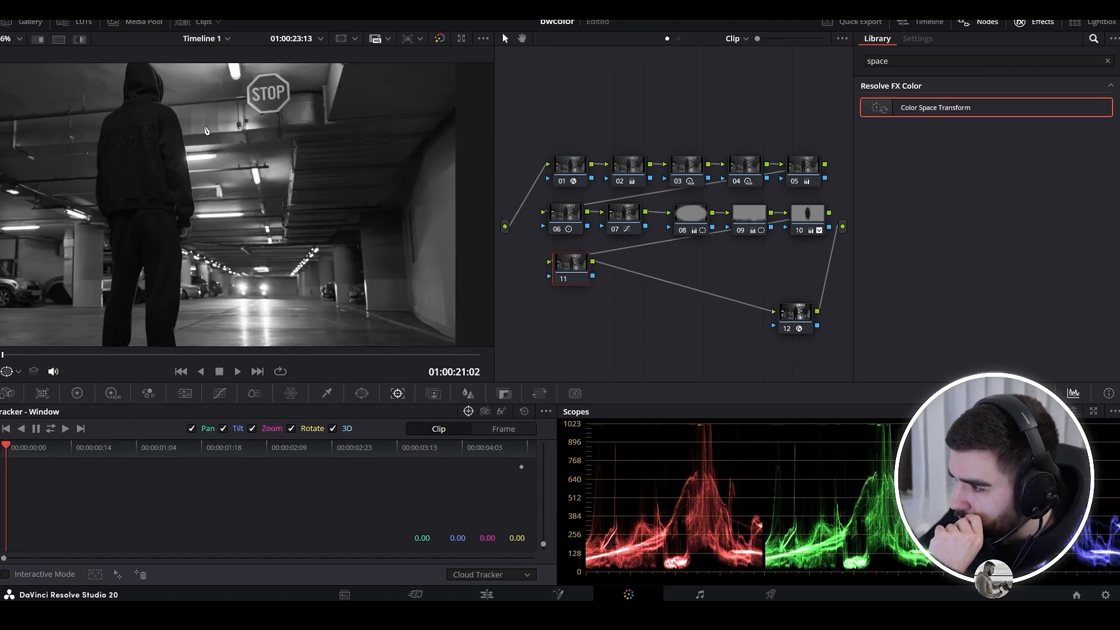
scroll(299, 188, "down", 3)
scroll(300, 188, "down", 1)
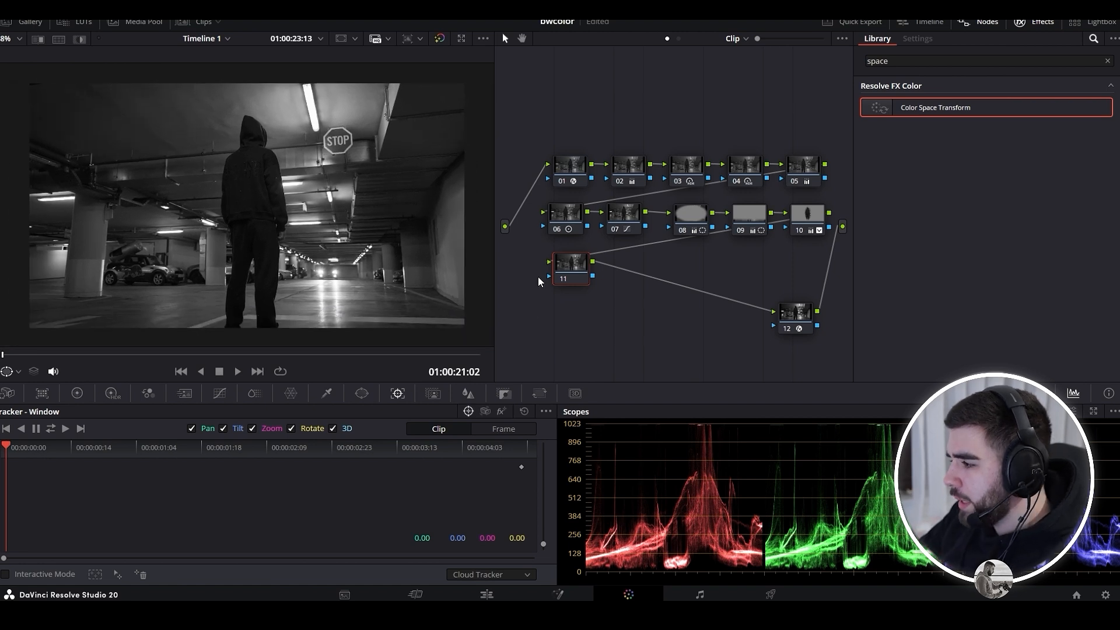
key("Delete")
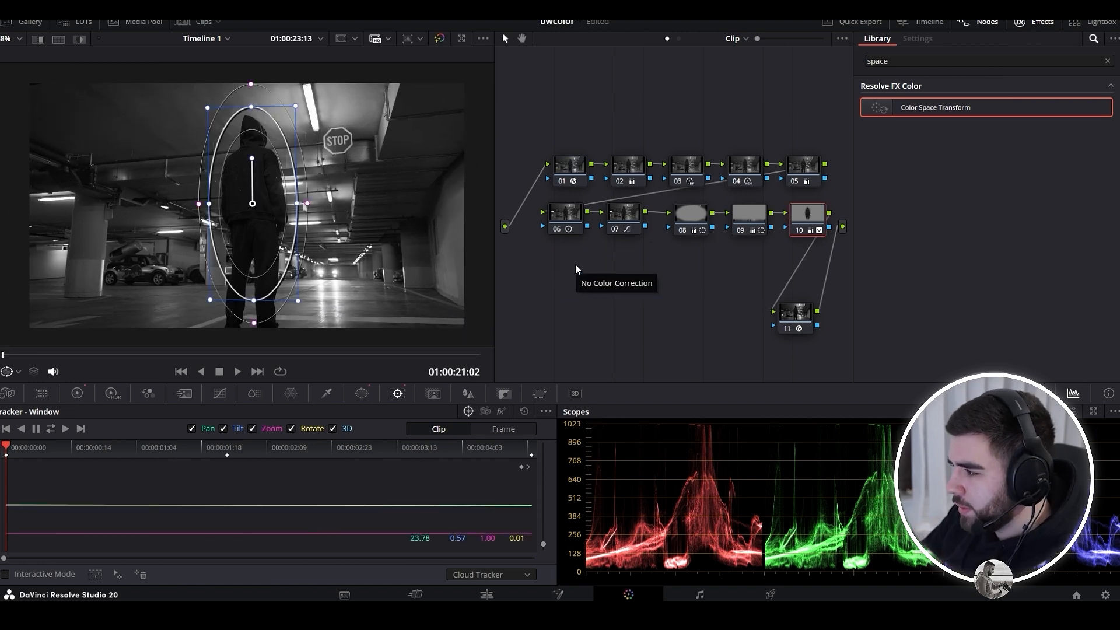
Return to the Edit page and duplicate the garage clip from Video 1 onto Video 2 directly above it.
left_click_drag(809, 227, 809, 224)
key("shift+4")
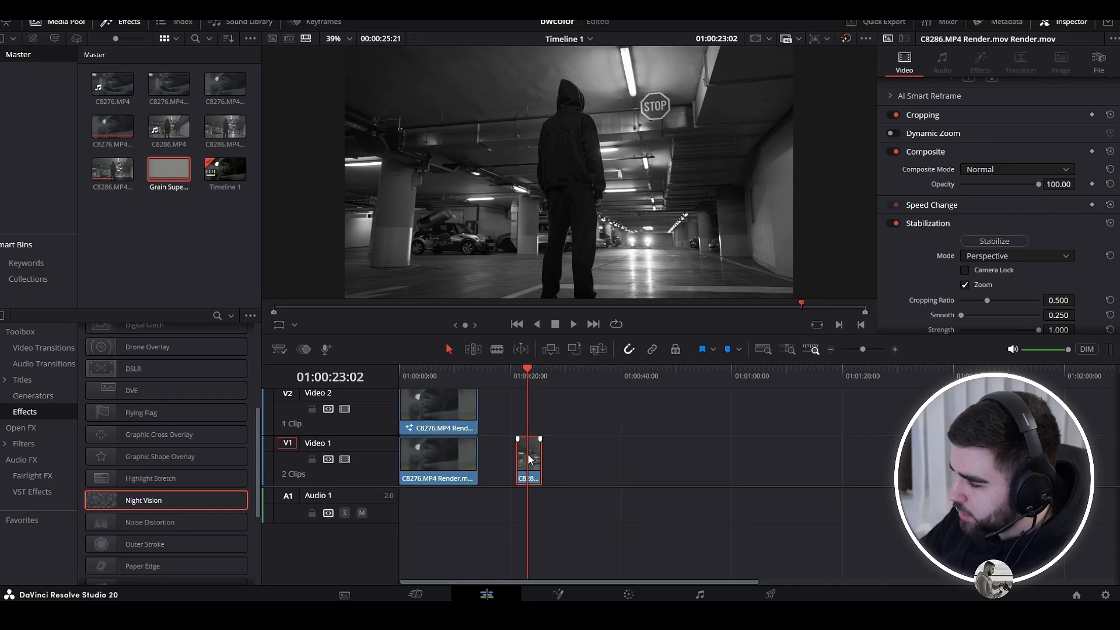
left_click_drag(530, 460, 531, 412)
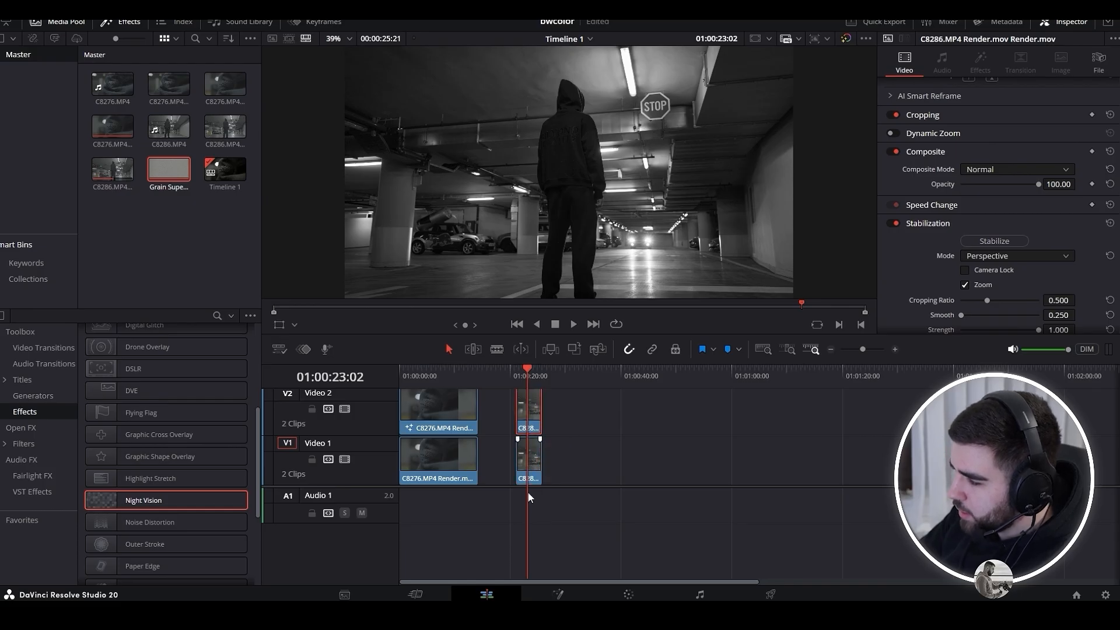
Open the duplicated clip in Fusion and insert a Luma Keyer after MediaIn1.
left_click(555, 594)
key("shift+space")
type("sof")
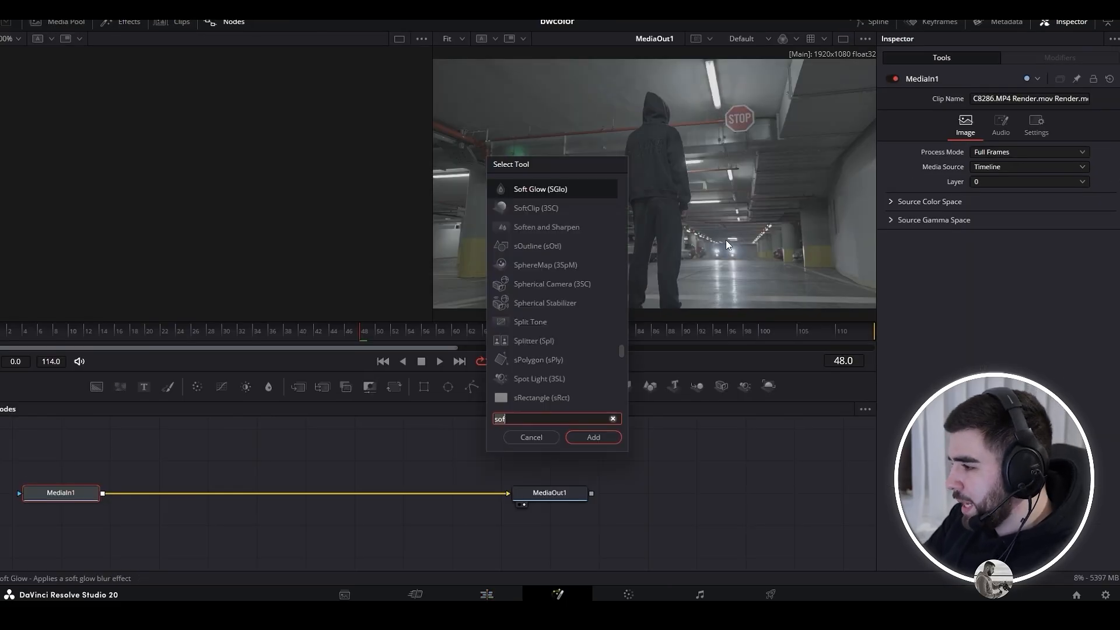
key("BackSpace")
key("BackSpace")
key("BackSpace")
type("luma")
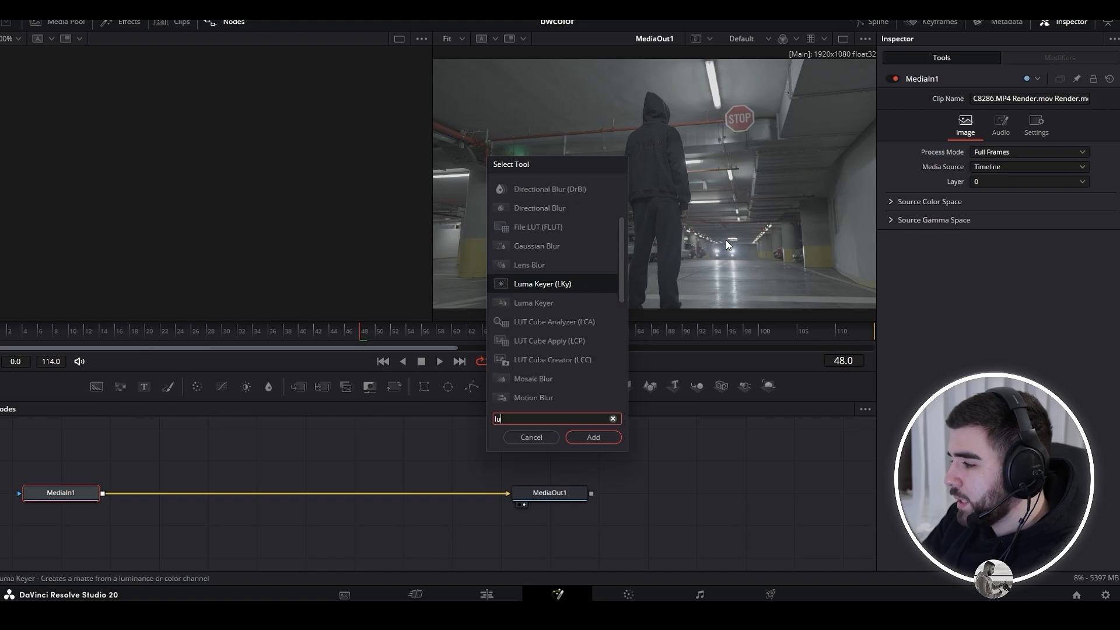
key("Return")
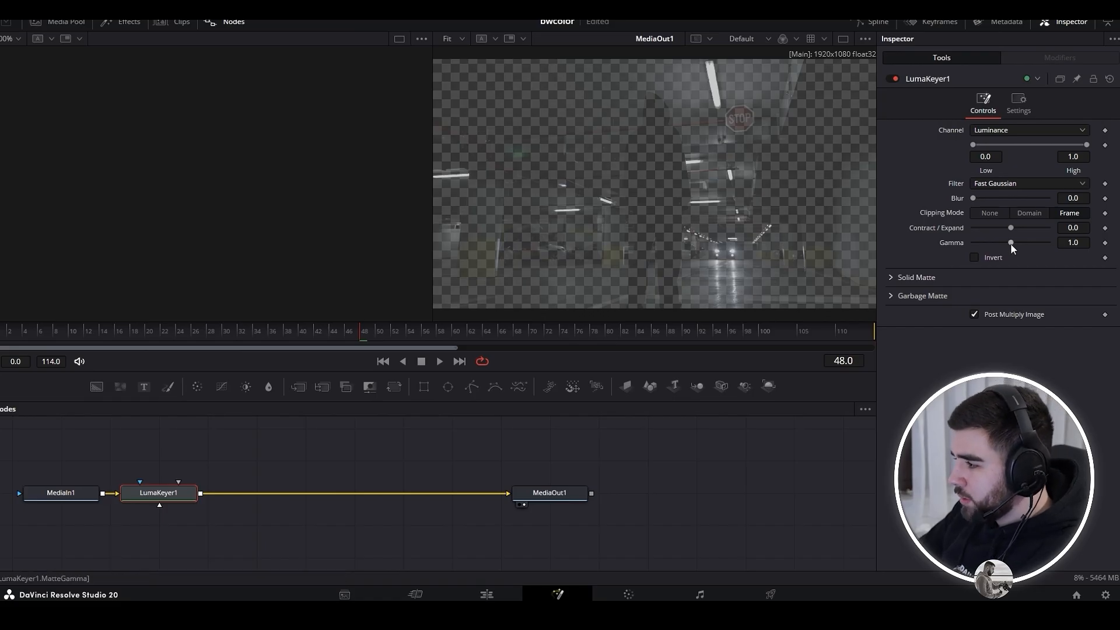
Set the Luma Keyer's Contract/Expand to -0.2 and gamma to about 0.734 to isolate the brightest lights.
mouse_move(1010, 243)
left_mouse_down()
mouse_move(1001, 245)
mouse_move(1008, 226)
left_mouse_up()
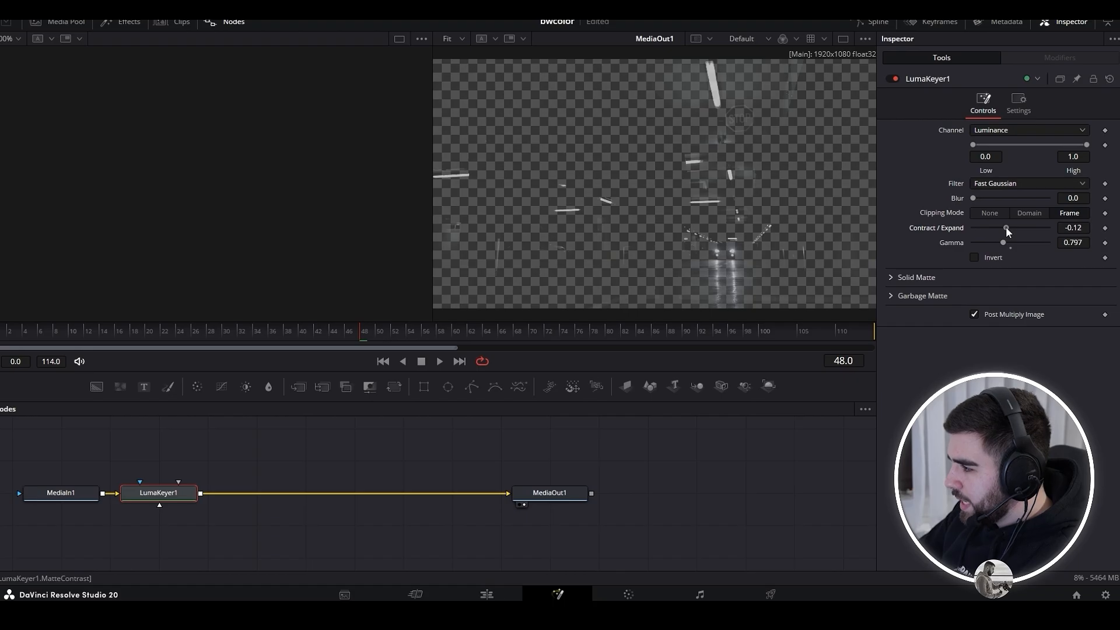
left_click_drag(1005, 226, 996, 243)
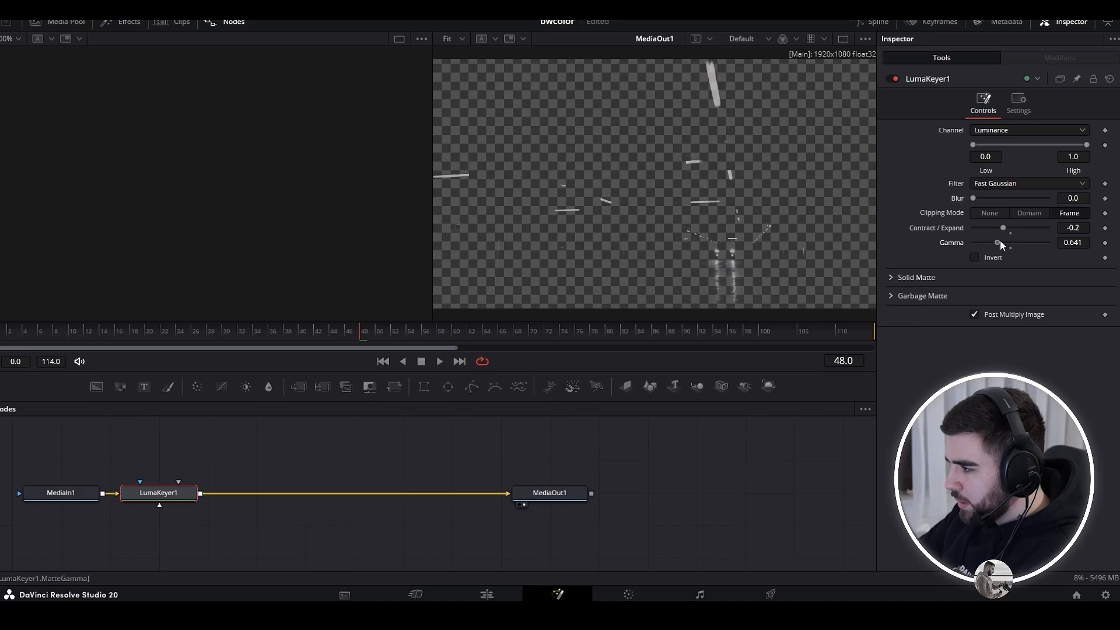
left_click_drag(1000, 240, 1001, 240)
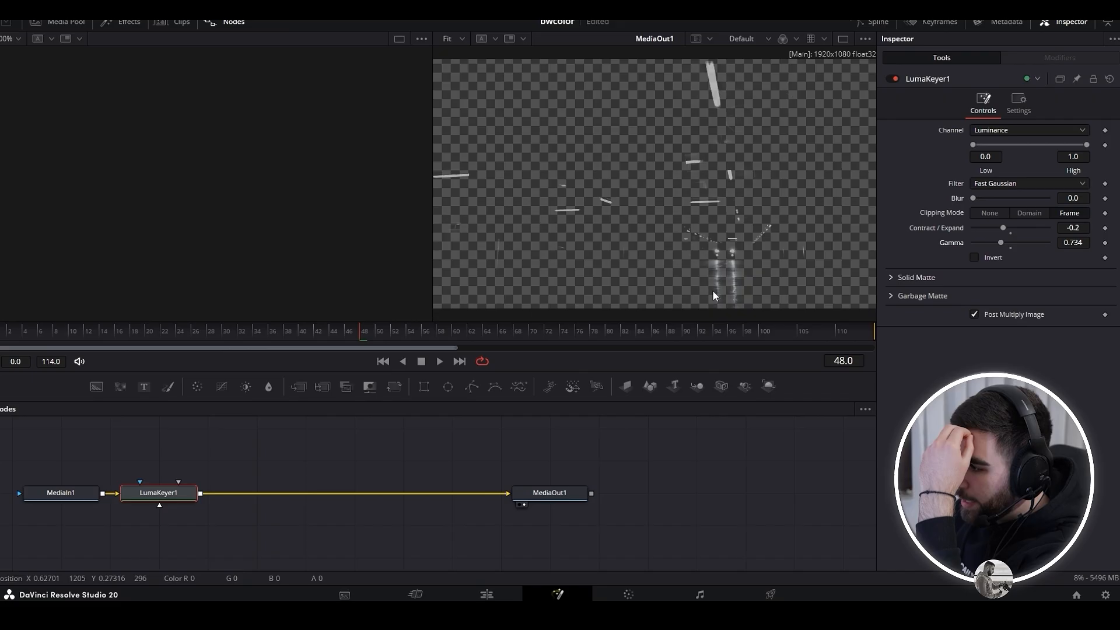
Add a Soft Glow after the Luma Keyer with gain about 1.063 and glow size about 8.7.
key("shift+space")
type("soft")
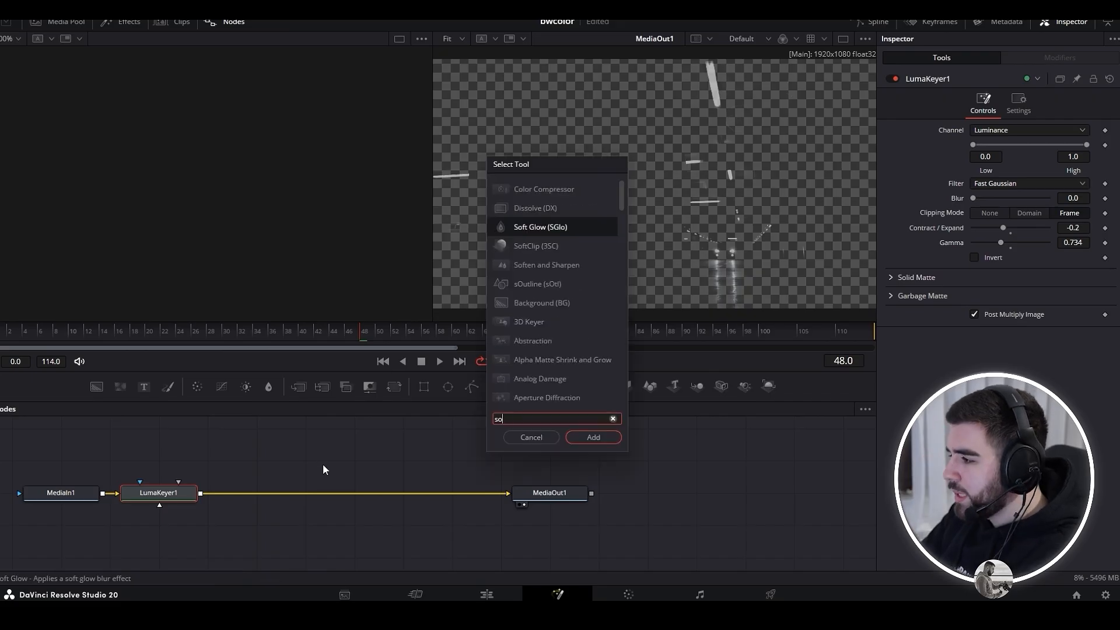
key("Return")
left_click_drag(1004, 177, 982, 207)
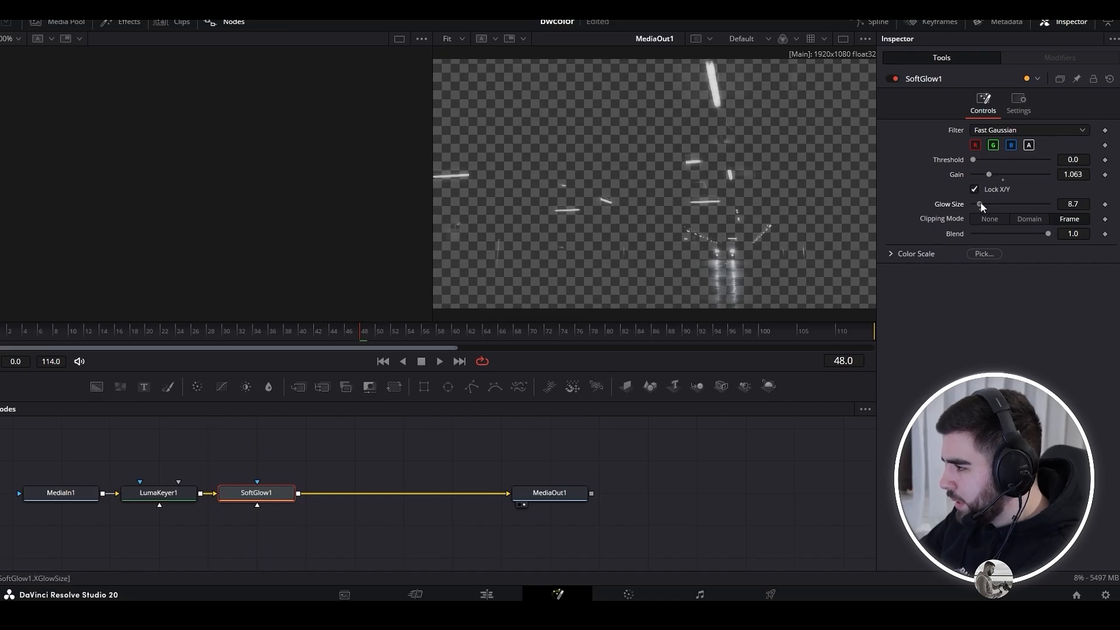
Back on the Edit page, copy the Grain Super 8 clips on Video 3 and Video 4 above the garage clip and trim them to its end.
left_click(505, 596)
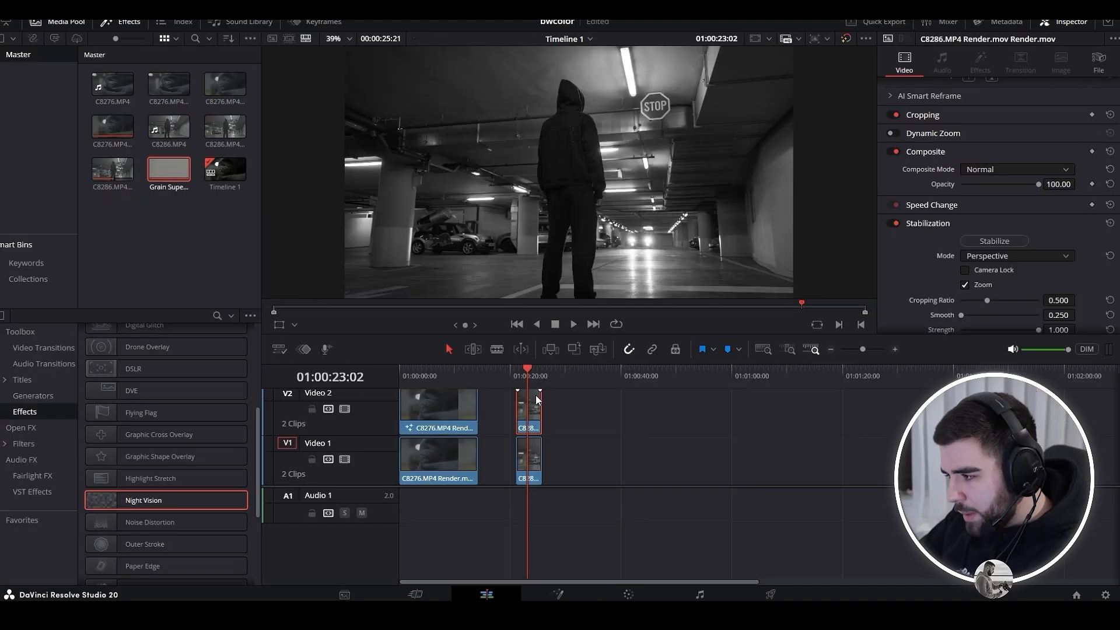
mouse_move(526, 420)
left_mouse_down()
mouse_move(592, 421)
mouse_move(531, 425)
left_mouse_up()
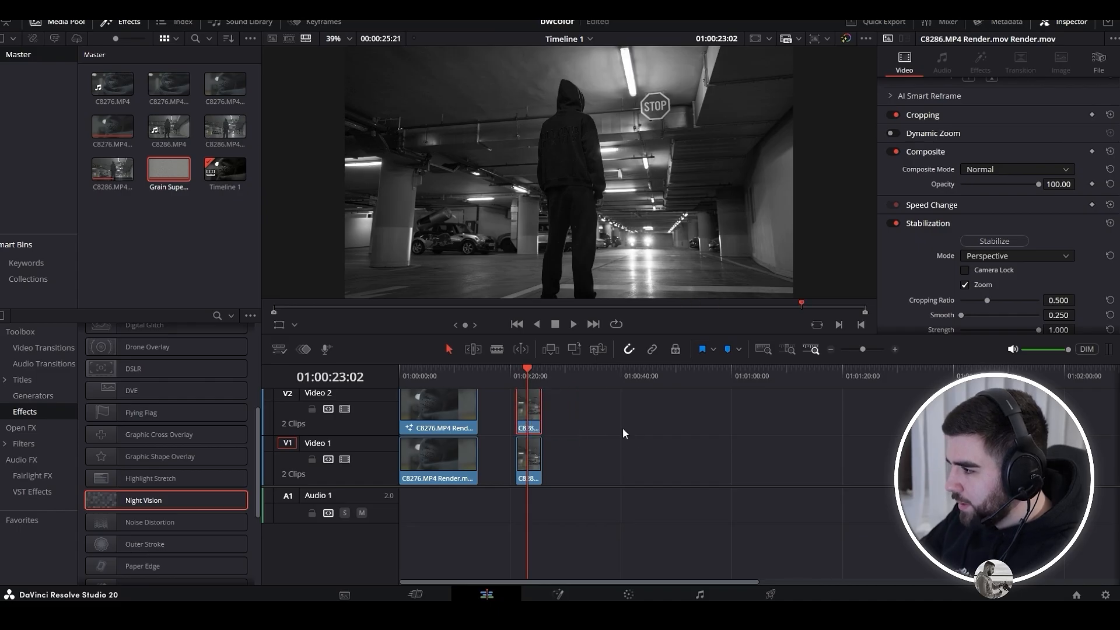
scroll(530, 435, "up", 3)
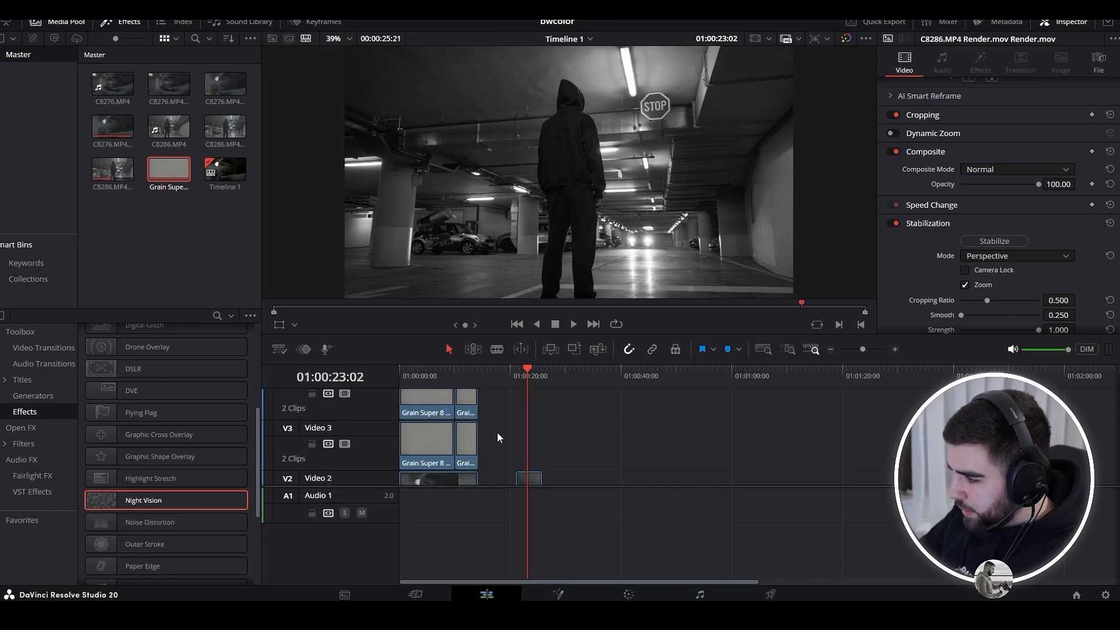
left_click_drag(498, 437, 424, 400)
left_click_drag(426, 439, 543, 447)
left_click_drag(570, 439, 541, 408)
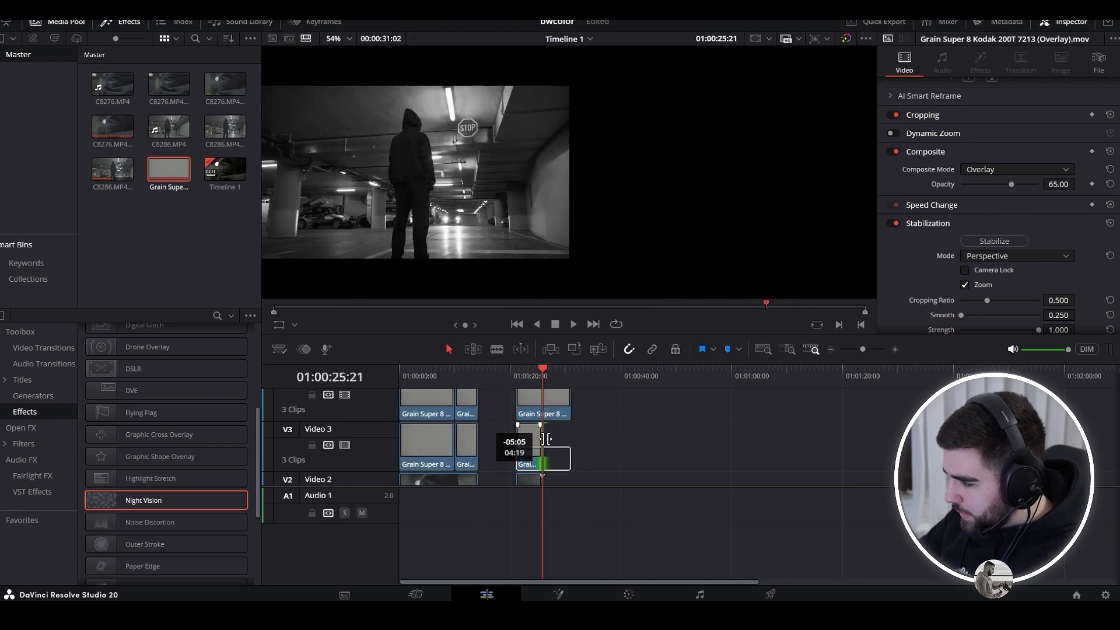
Play back the garage clip with its grain and lower the Video 4 grain clip's opacity to about 50.38.
left_click(522, 375)
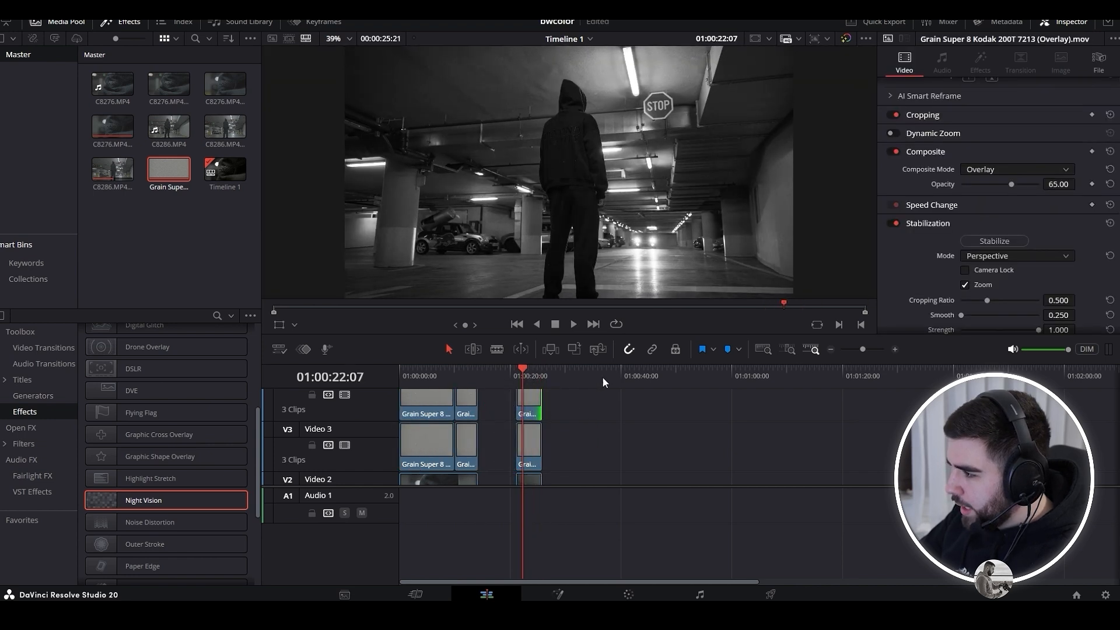
key("space")
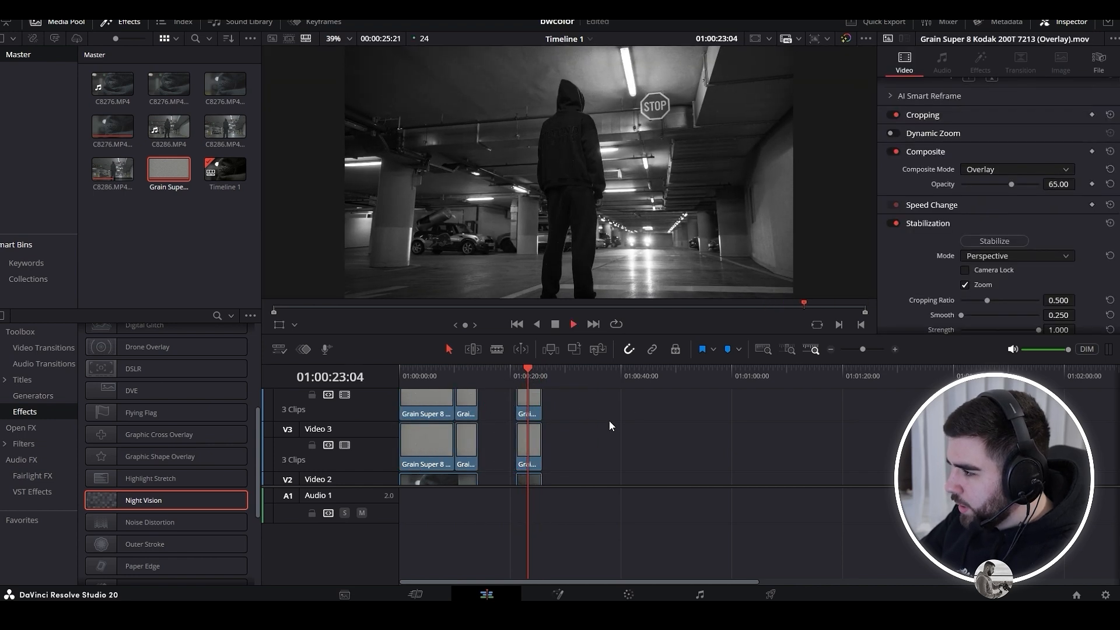
left_click_drag(528, 373, 522, 373)
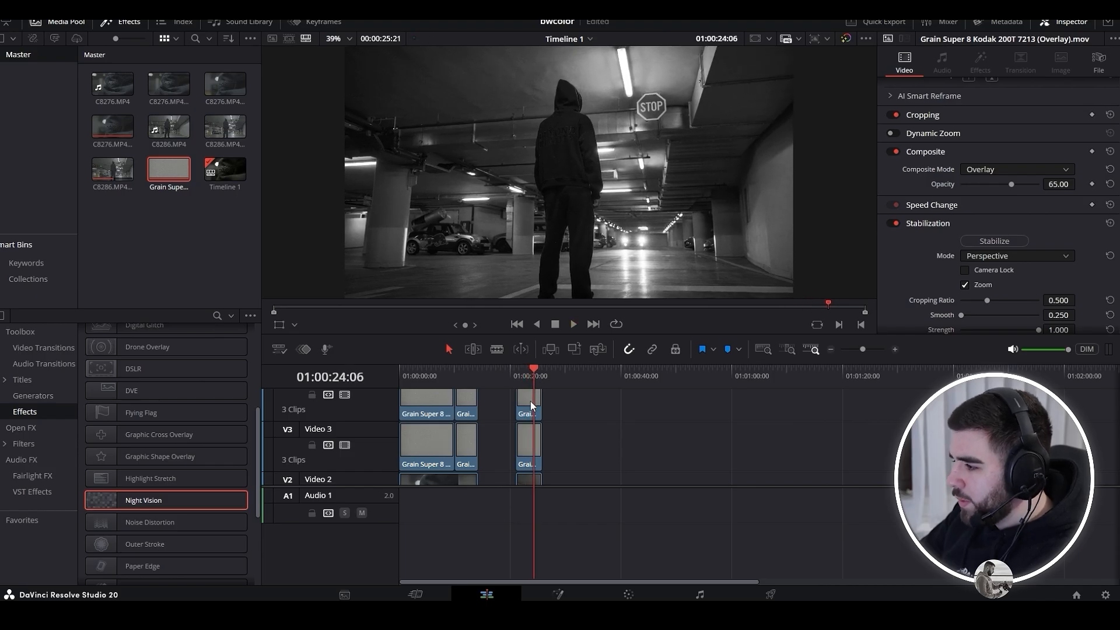
left_click(523, 373)
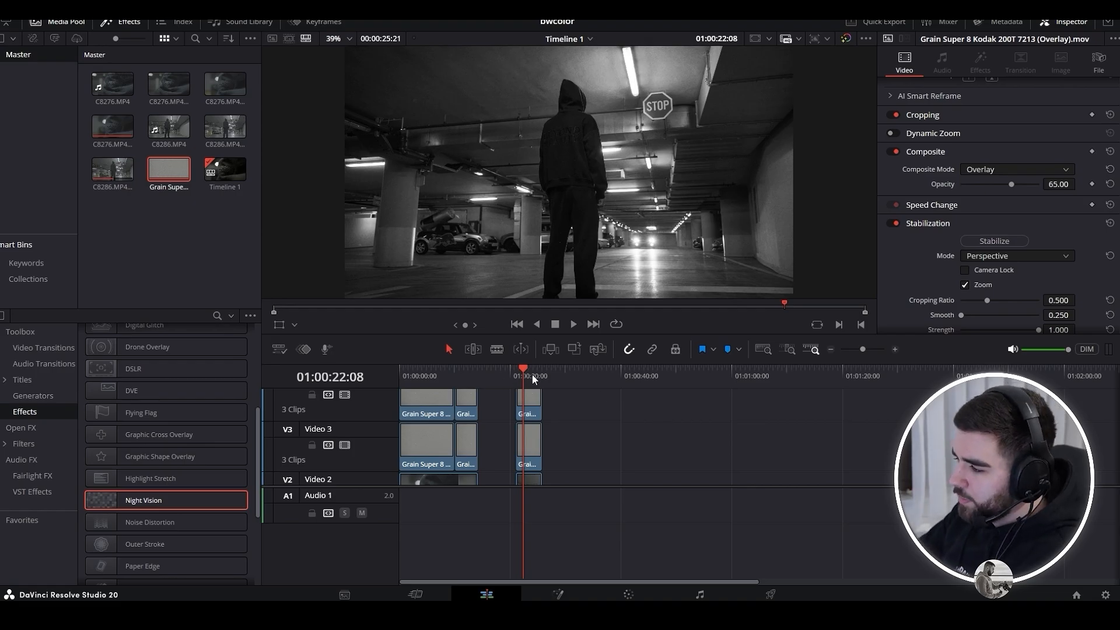
left_click_drag(532, 375, 517, 372)
key("space")
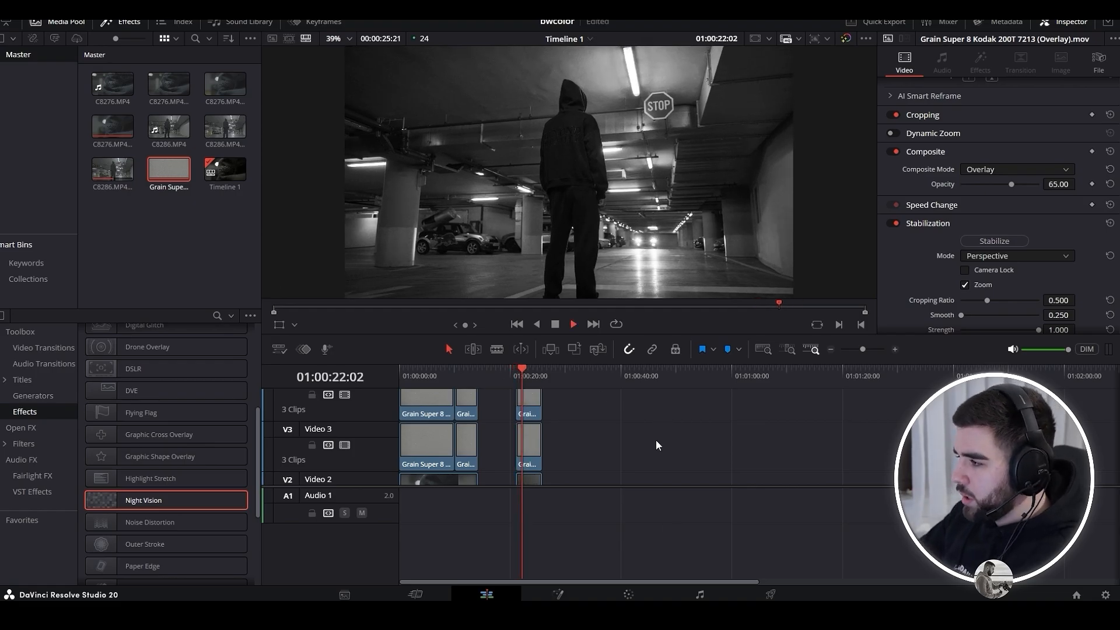
left_click(529, 403)
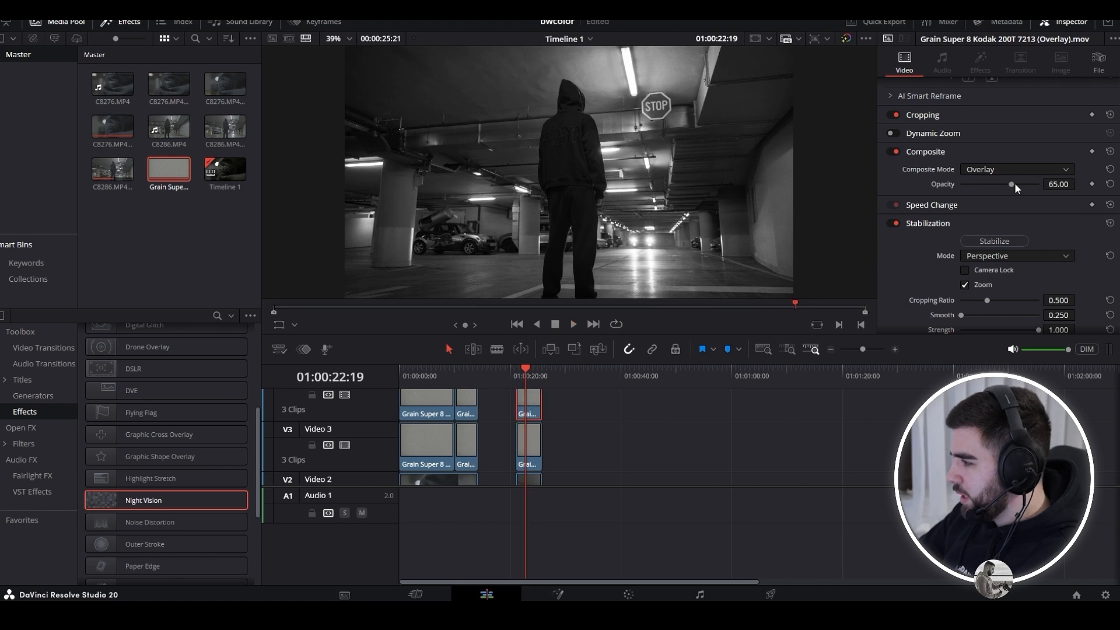
left_click_drag(1013, 184, 999, 183)
left_click(516, 374)
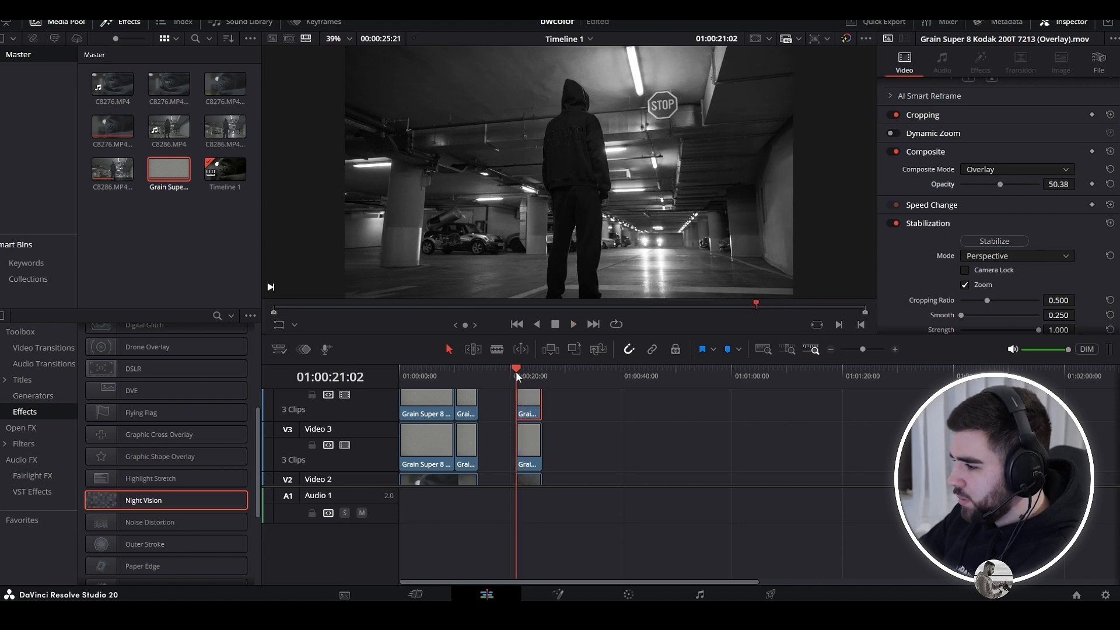
key("space")
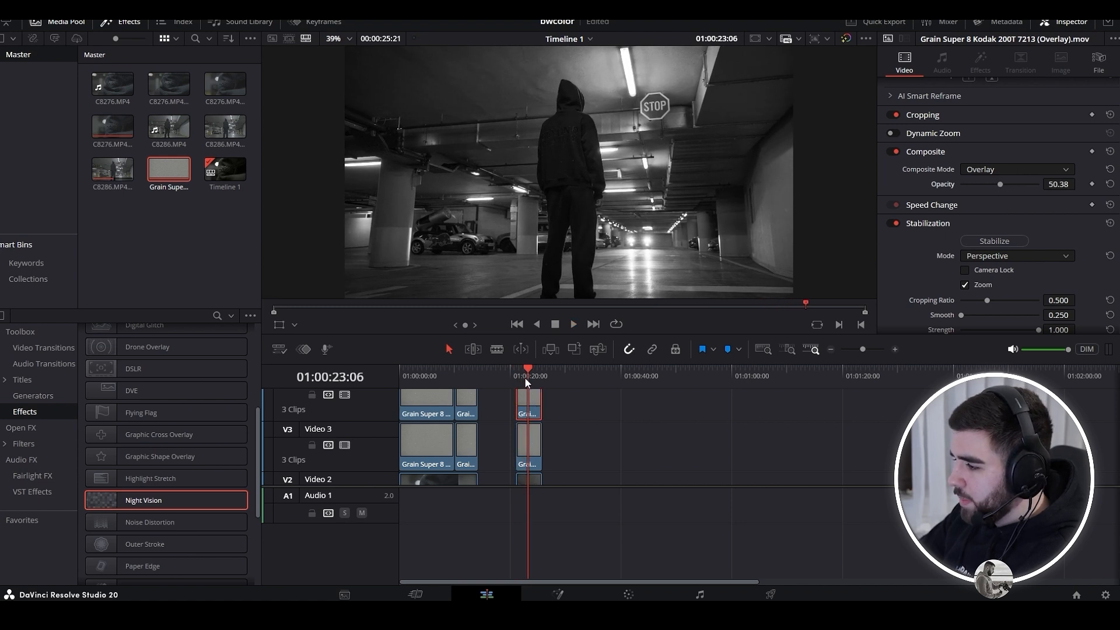
Play back the opening clip and the garage clip to compare their looks, and review the stacked video tracks.
left_click_drag(525, 378, 400, 376)
key("space")
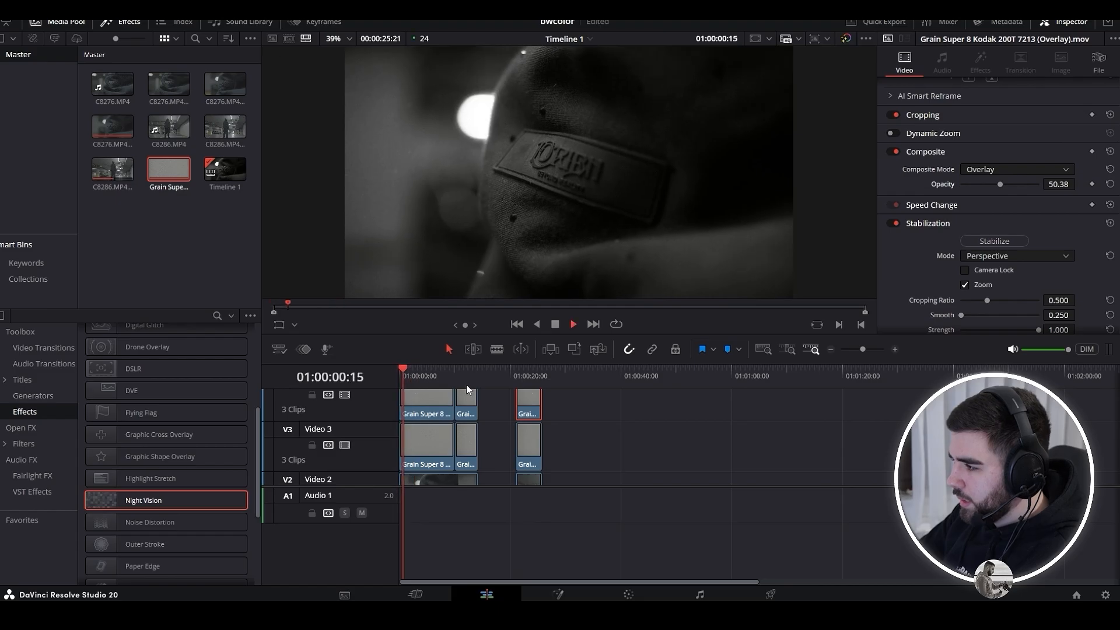
left_click(528, 374)
key("space")
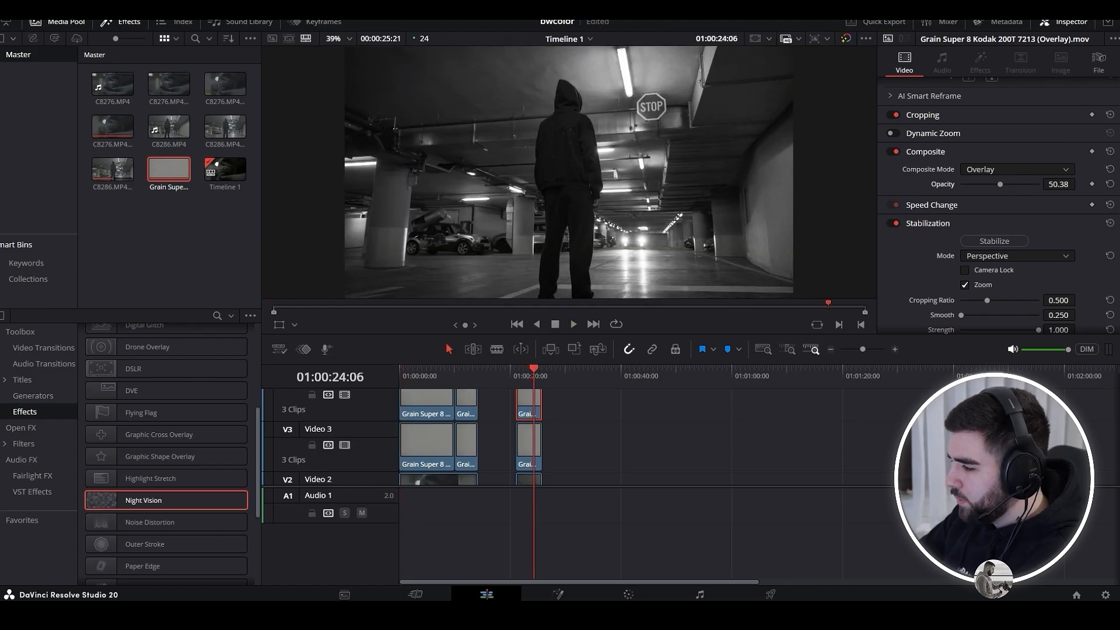
scroll(470, 436, "down", 3)
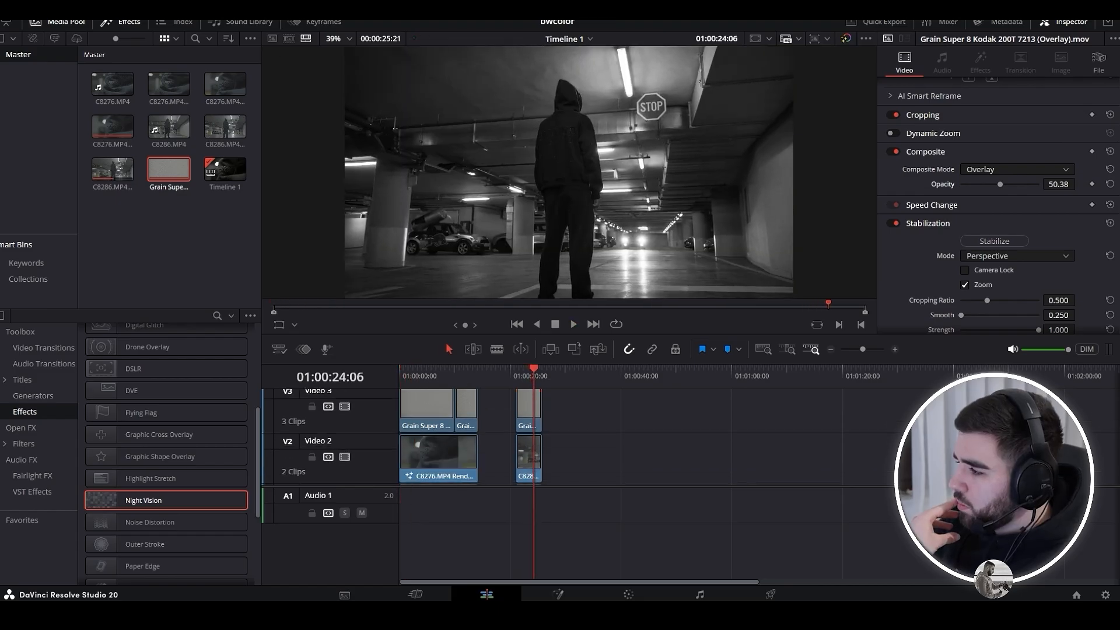
scroll(470, 437, "down", 2)
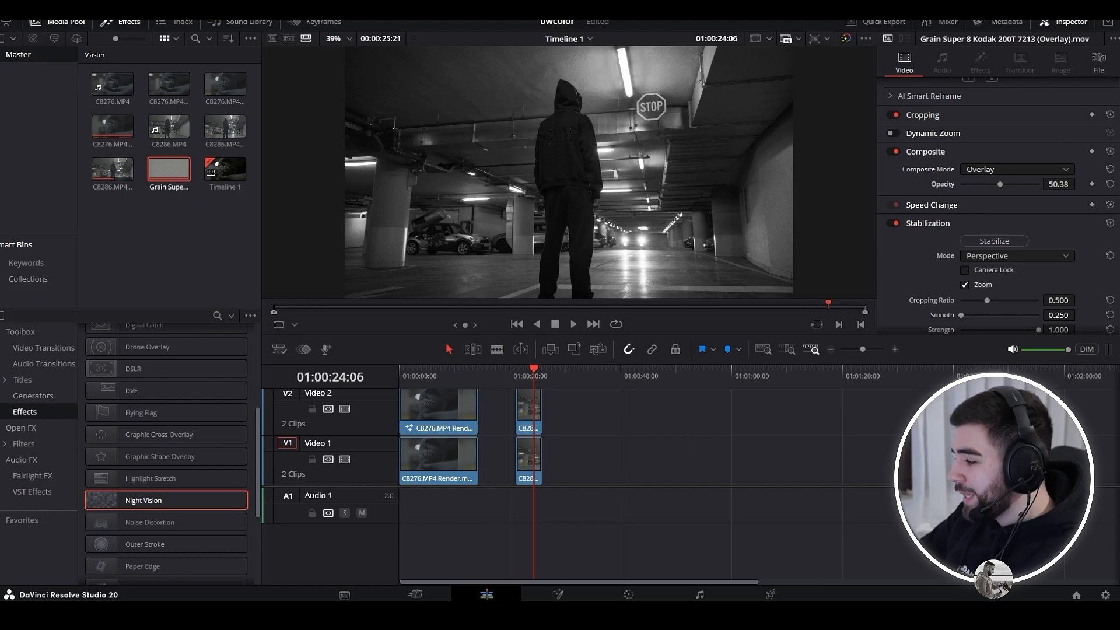
scroll(1102, 391, "up", 3)
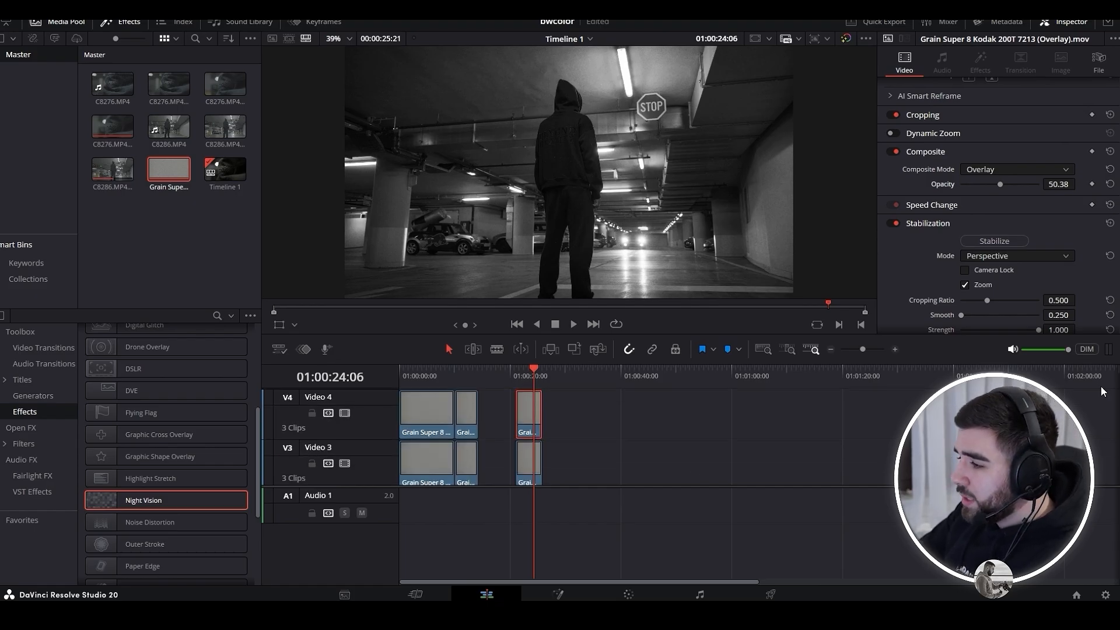